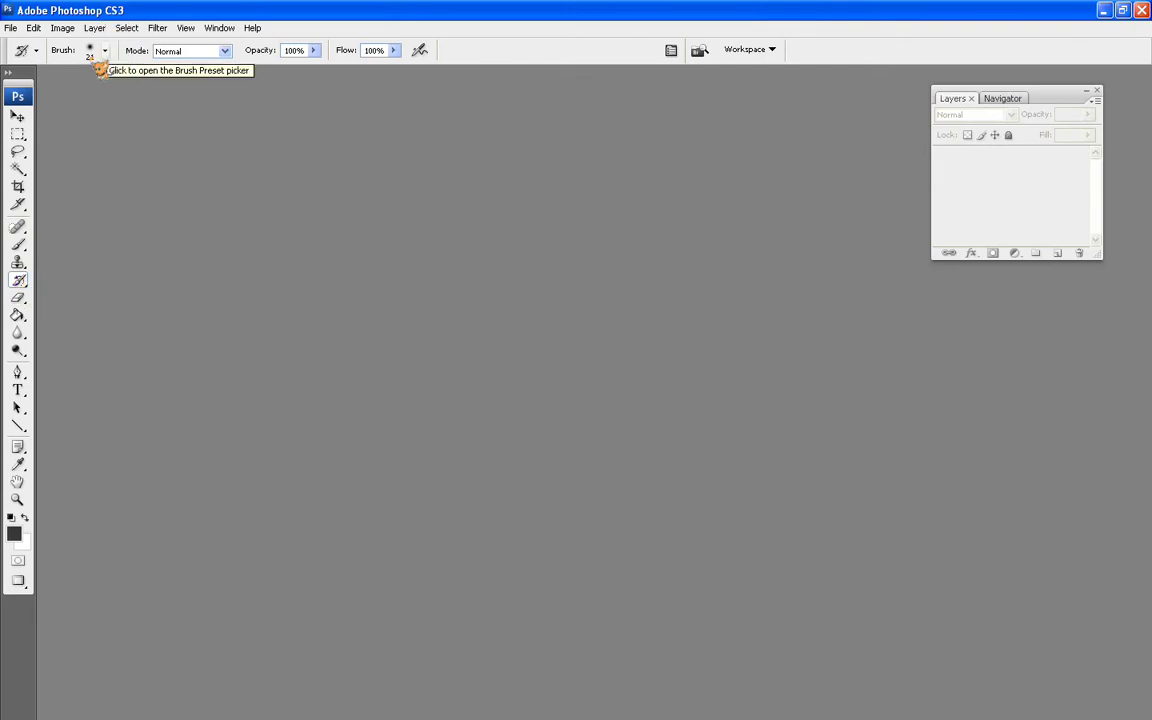
click(36, 51)
click(275, 92)
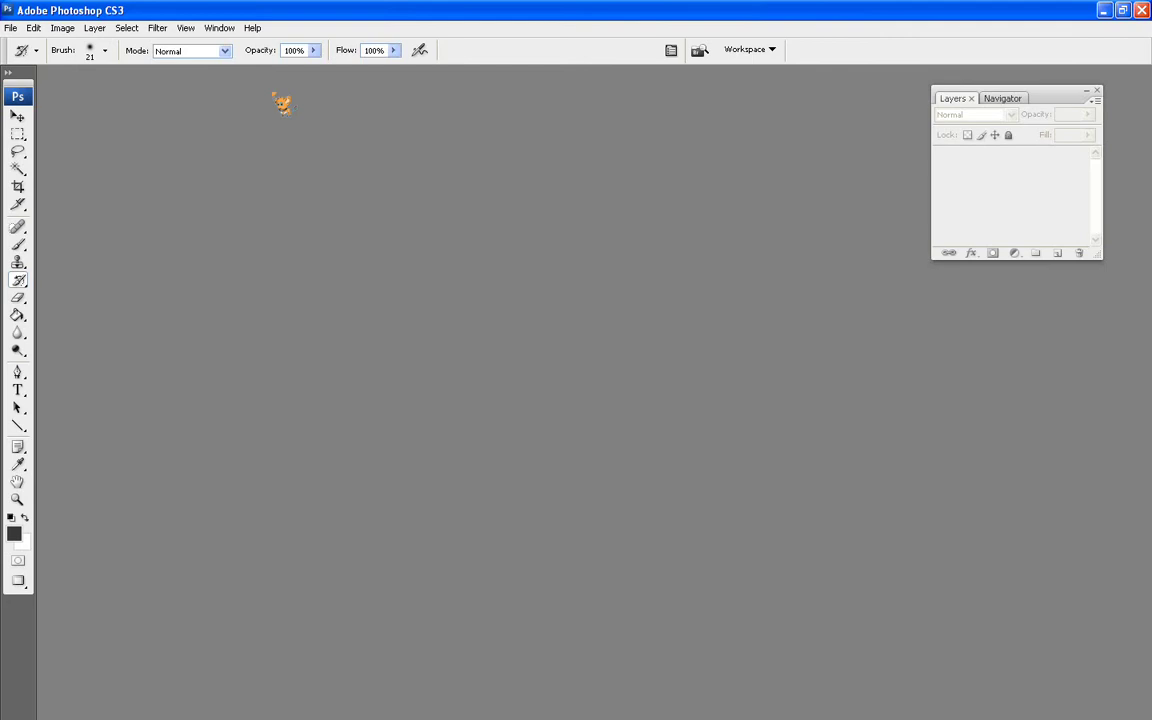
click(225, 51)
click(229, 58)
click(262, 144)
- Create a new document using the Default Photoshop Size preset
click(24, 36)
click(32, 44)
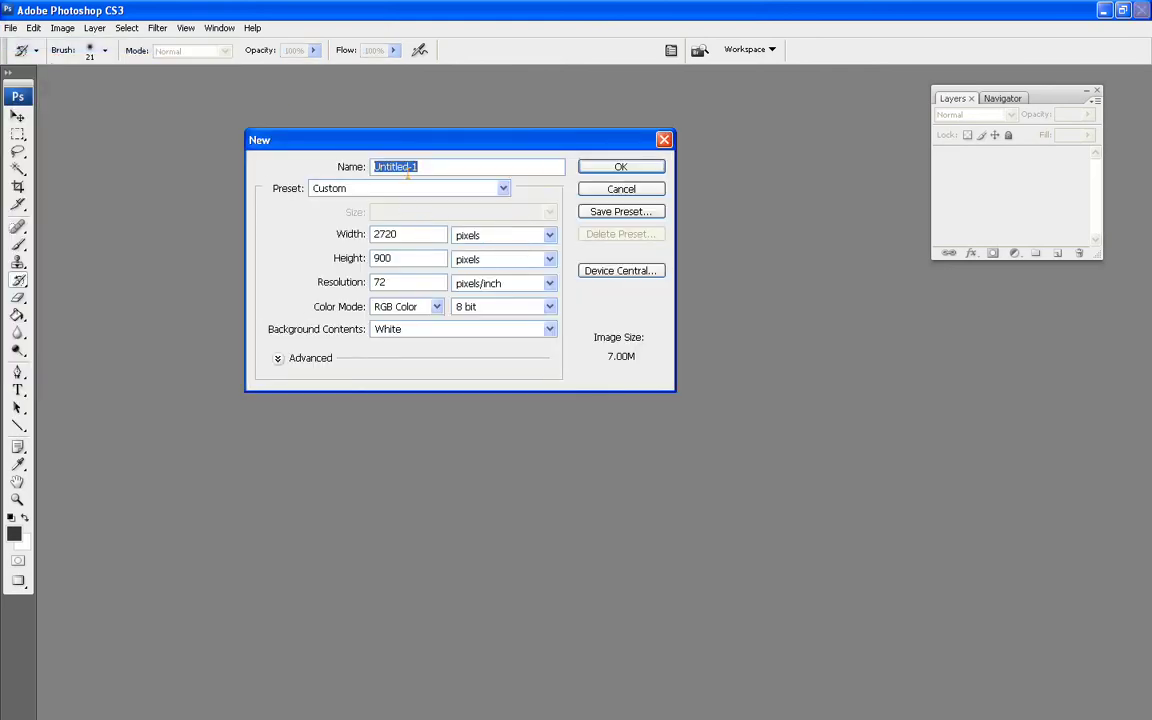
click(432, 190)
click(430, 218)
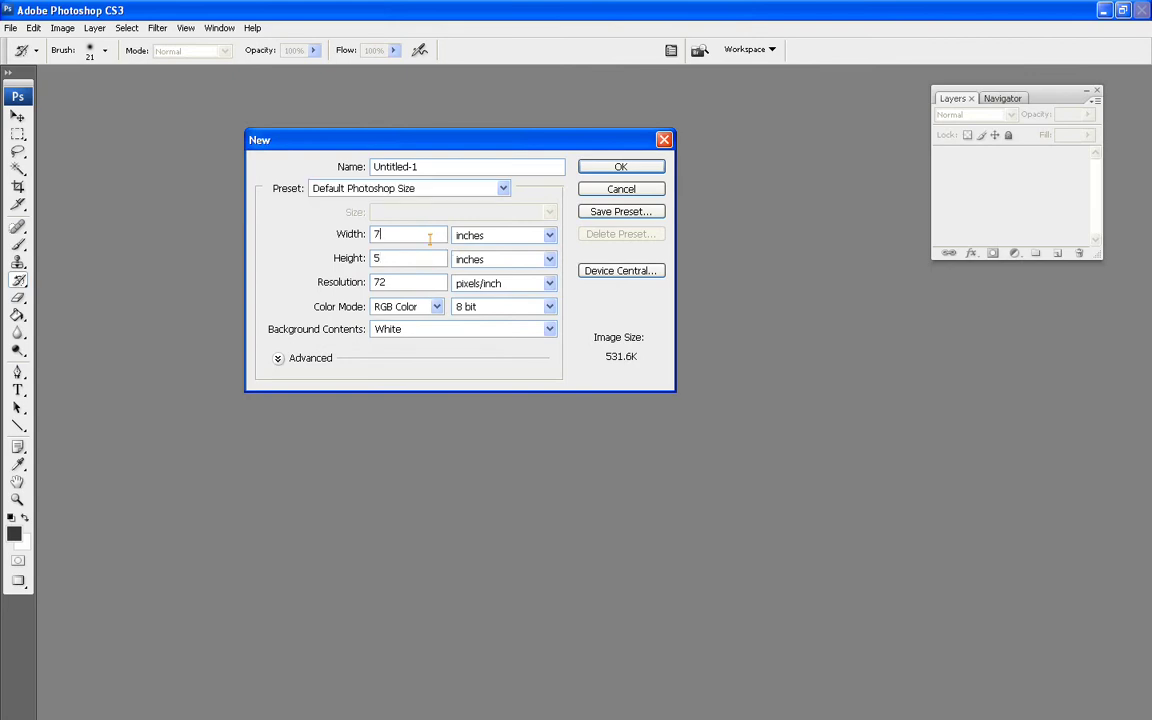
click(598, 167)
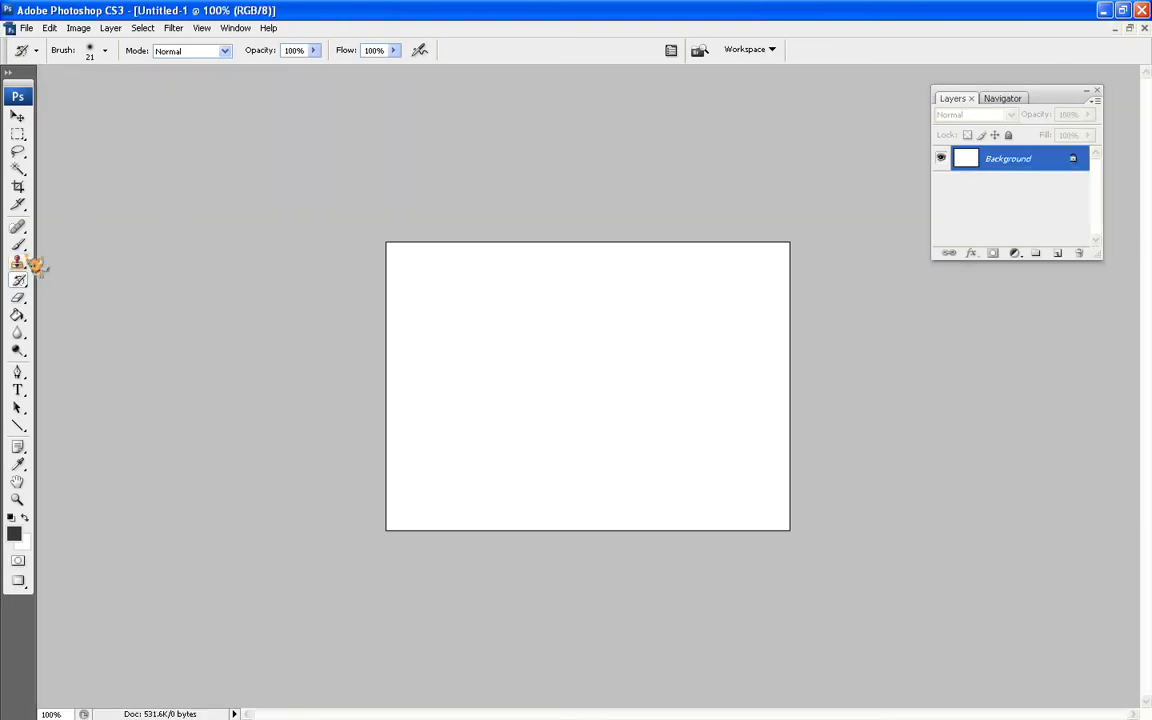
- Try to move the Background layer with the Move tool
click(18, 117)
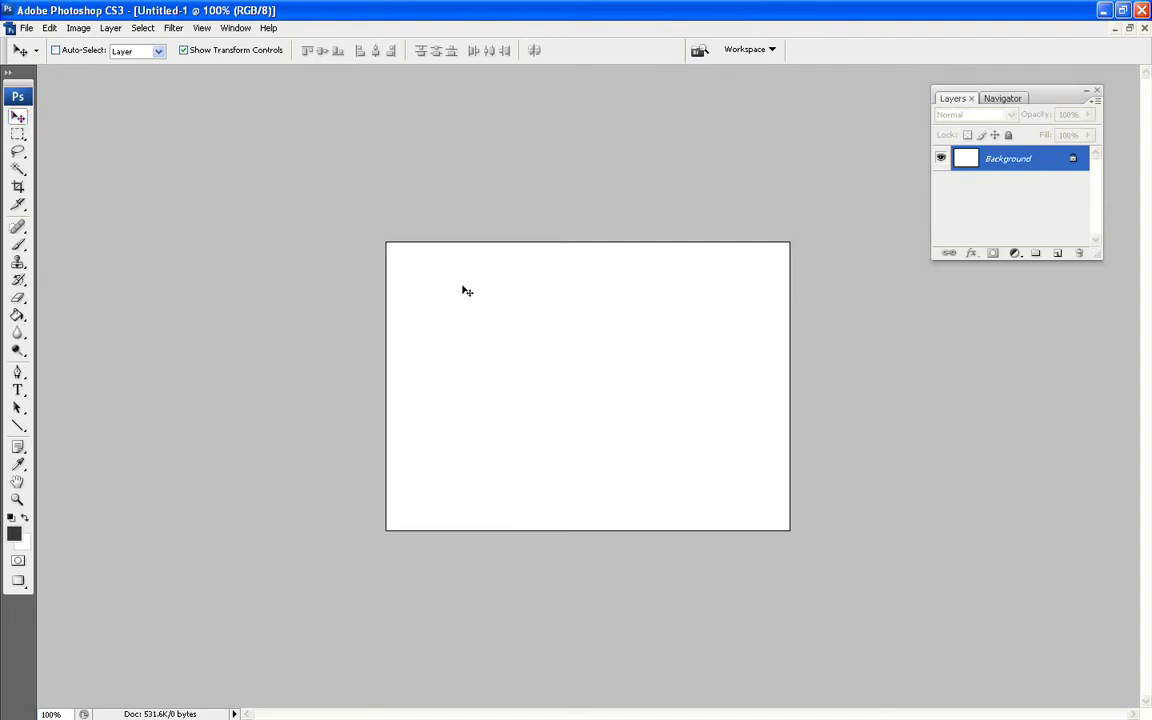
click(535, 340)
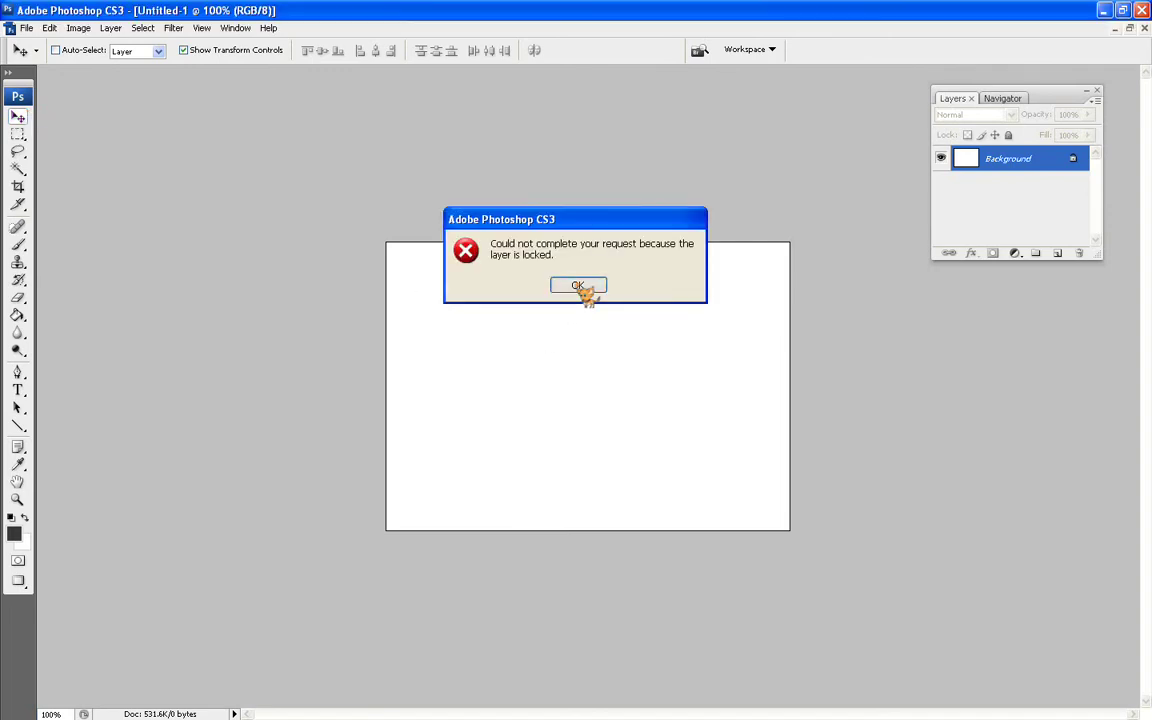
click(582, 288)
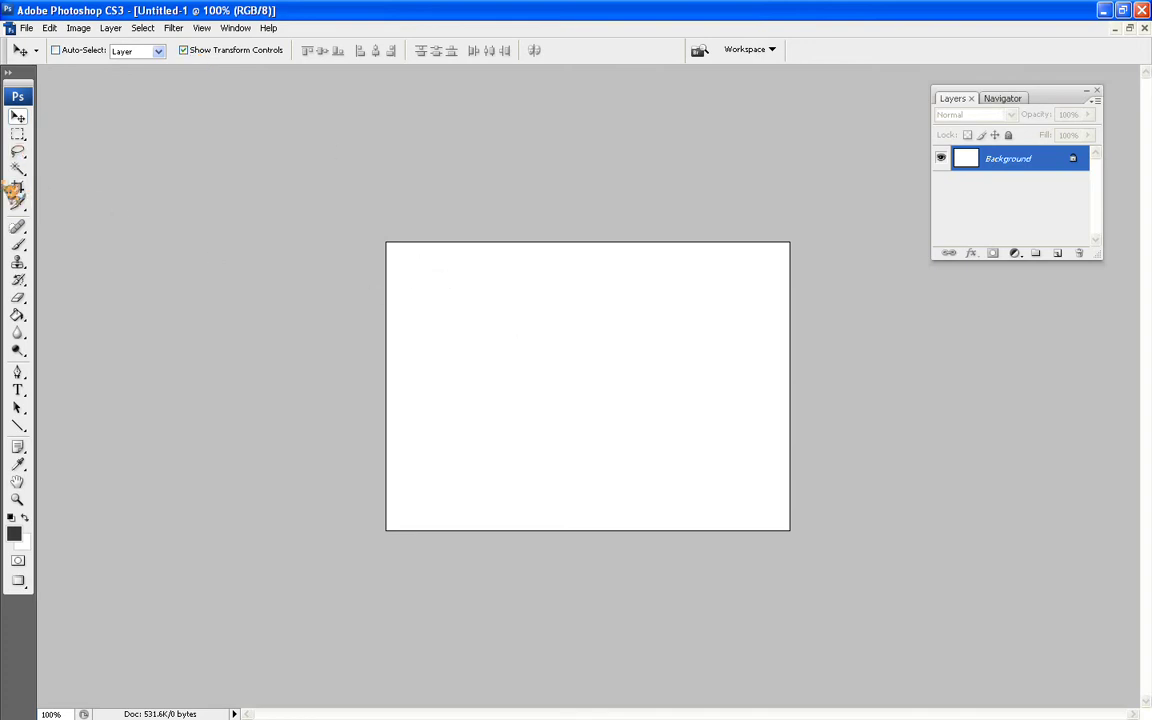
- Paint a dark grey (383838) zigzag stroke on a new layer with the Brush tool at size 36
click(19, 245)
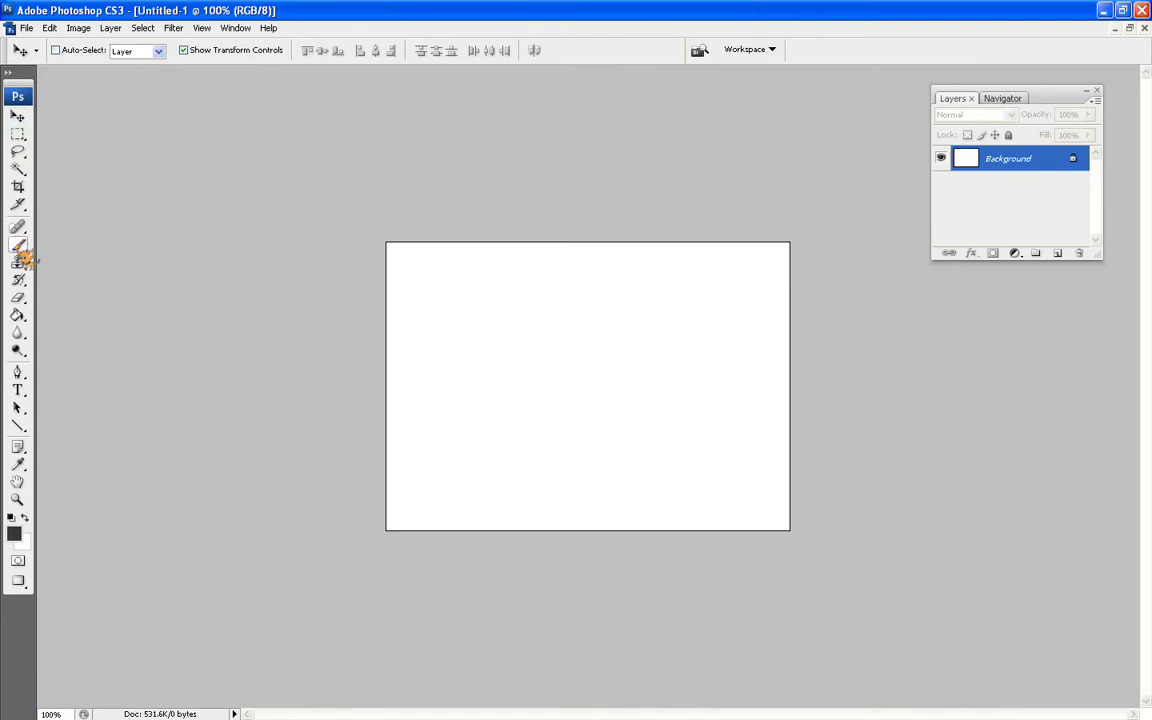
click(1058, 252)
click(14, 533)
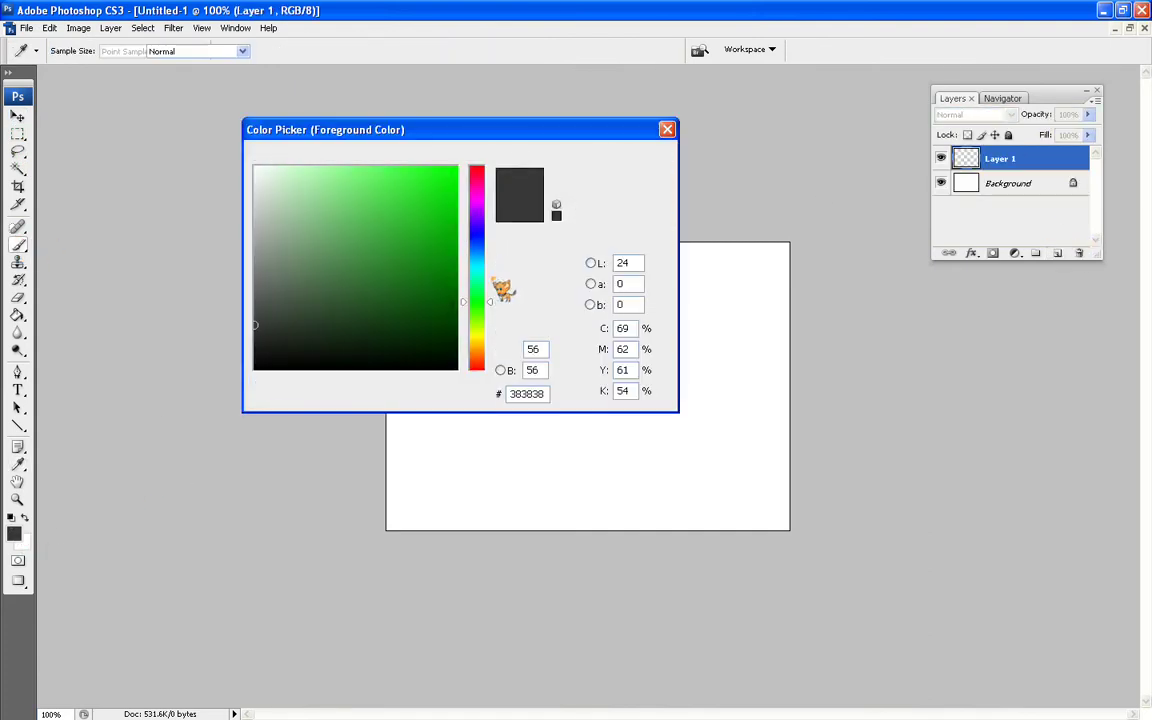
key(Return)
click(104, 50)
text(36)
key(Return)
mouse_move(440, 301)
mouse_down()
mouse_move(604, 342)
mouse_move(645, 418)
mouse_up()
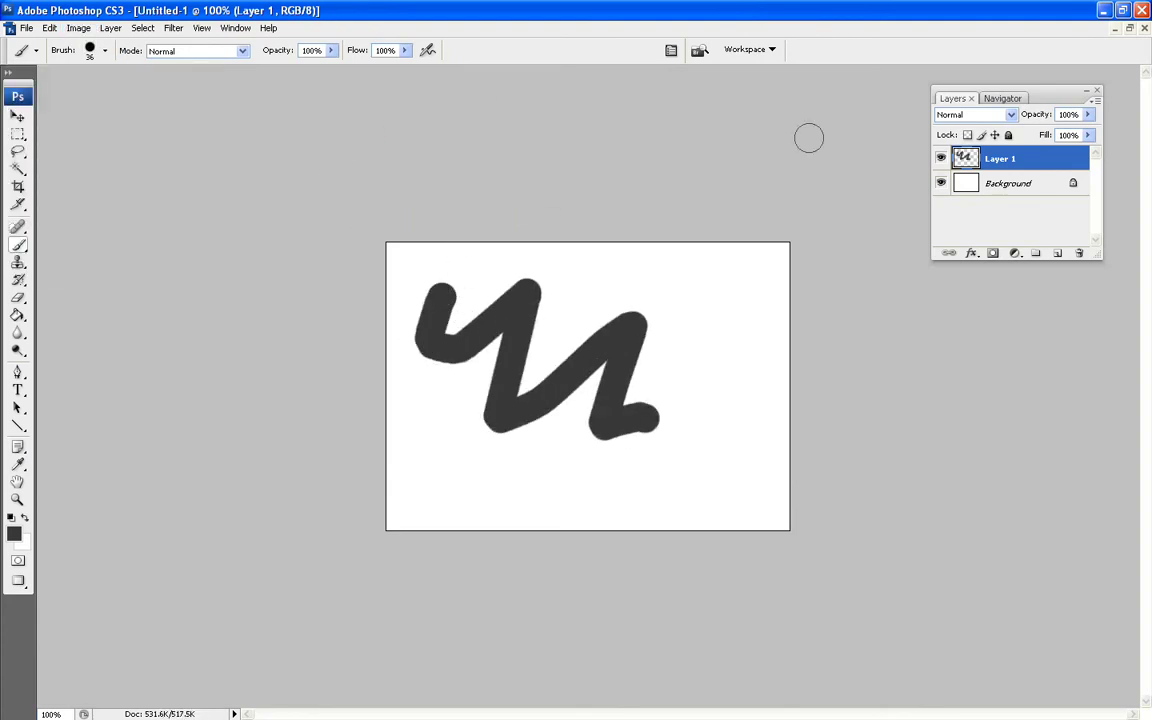
- Move the zigzag stroke toward the canvas centre with the transform controls hidden, and show the controls again
click(17, 118)
click(183, 50)
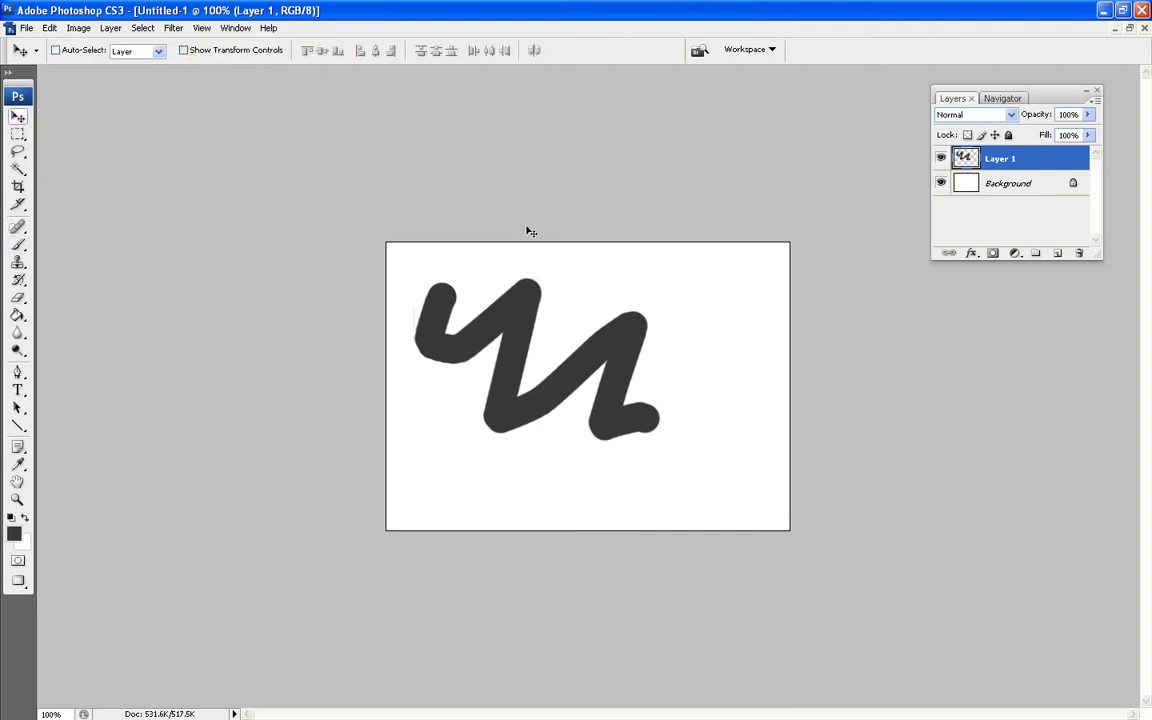
mouse_move(512, 333)
mouse_down()
mouse_move(546, 372)
mouse_move(521, 345)
mouse_move(528, 338)
mouse_move(599, 342)
mouse_up()
click(183, 50)
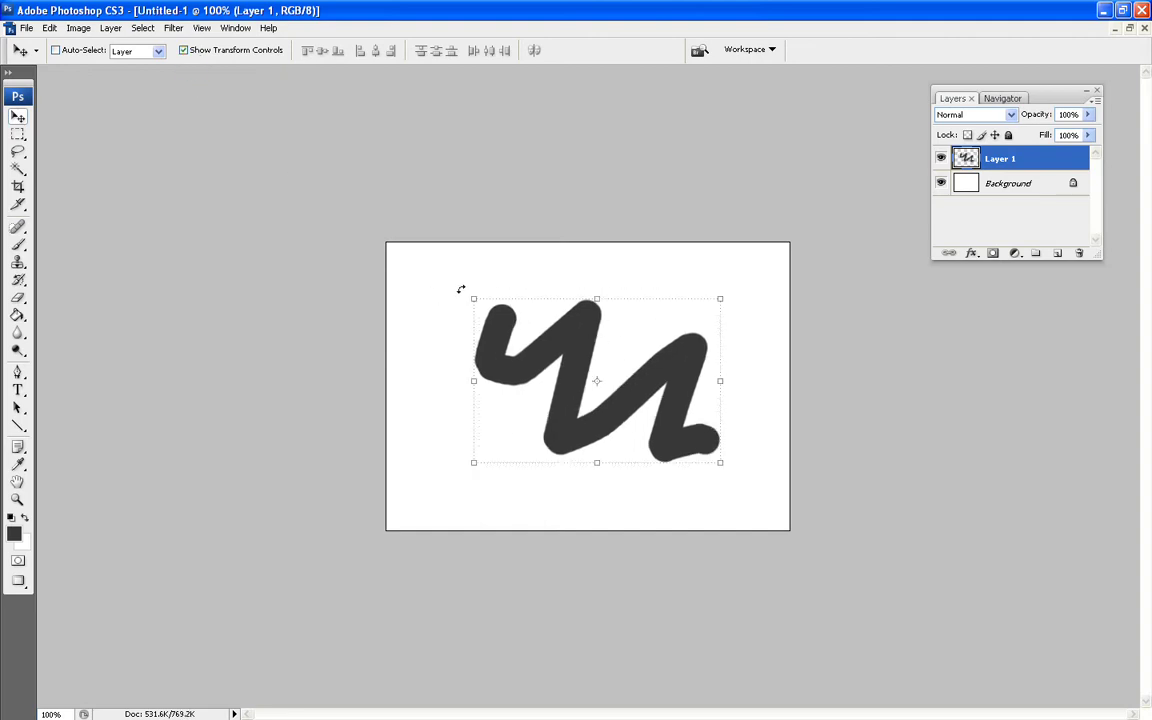
drag(450, 314, 451, 283)
click(17, 258)
click(736, 288)
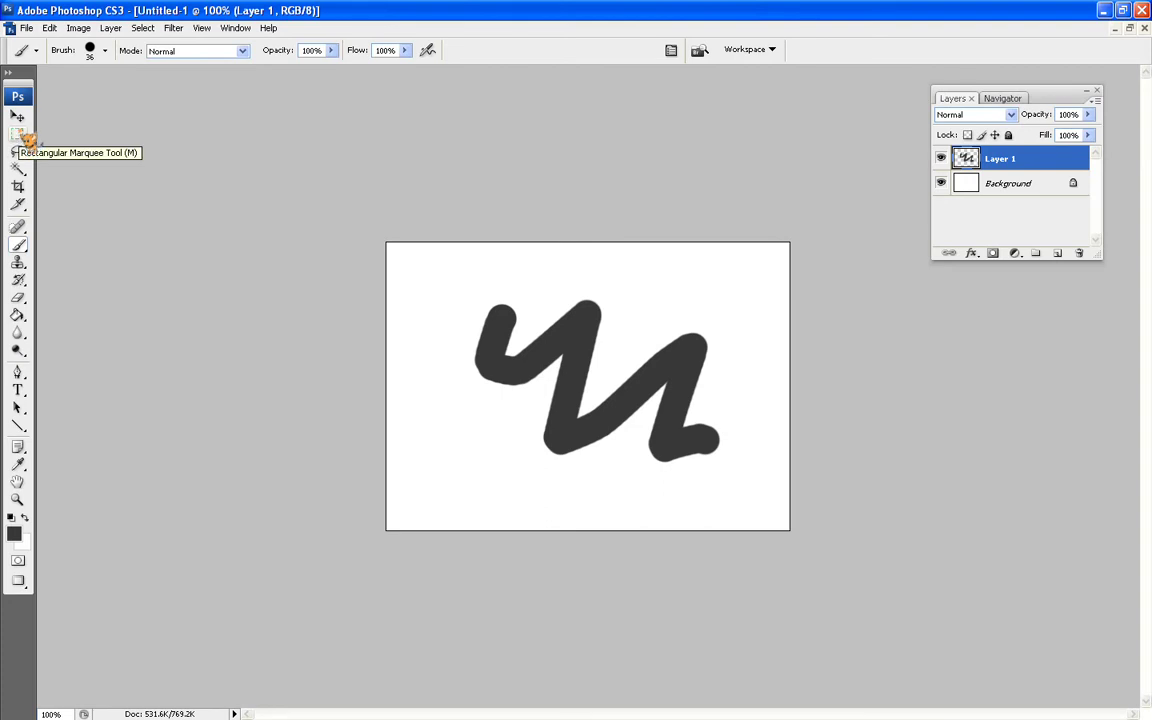
- Select the left half of the zigzag stroke with a rectangular marquee and shift the selected part slightly
click(24, 138)
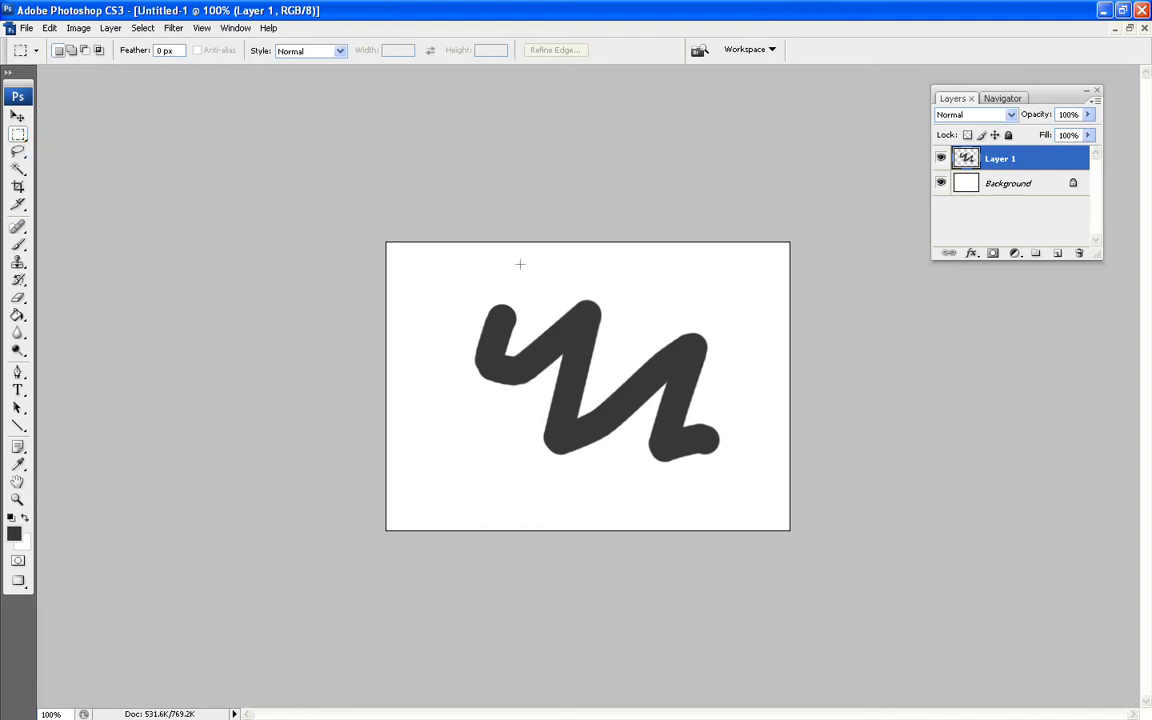
drag(417, 262, 601, 486)
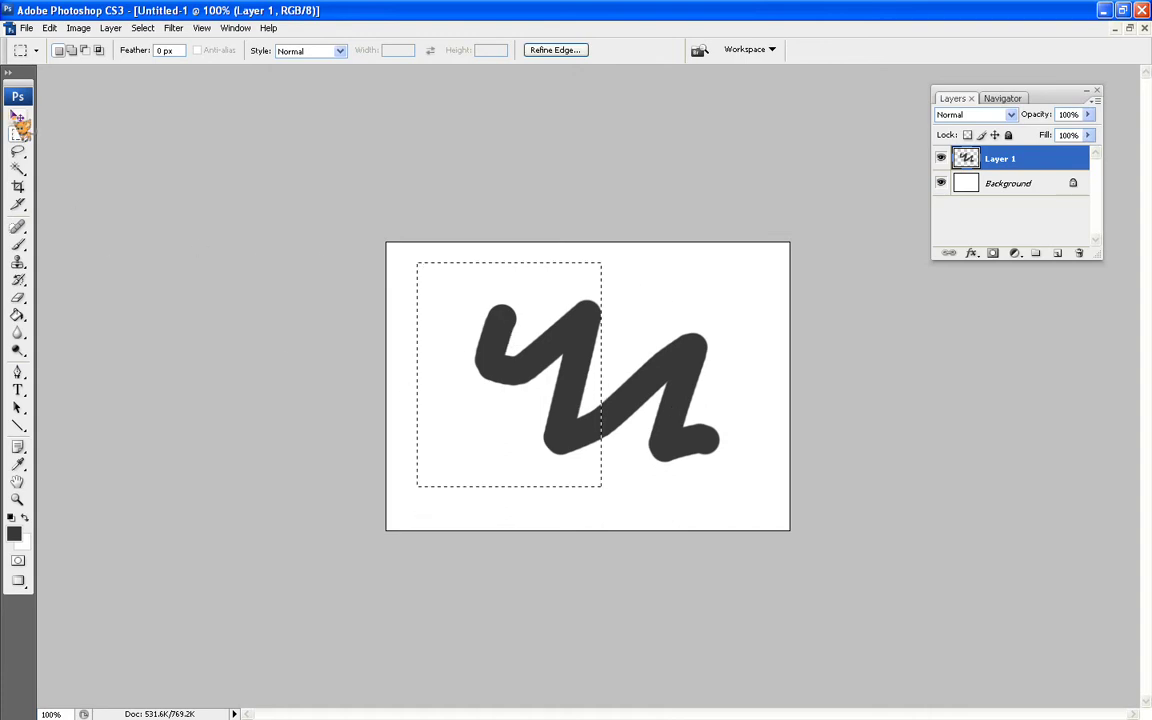
click(18, 117)
mouse_move(523, 338)
mouse_down()
mouse_move(514, 352)
mouse_move(500, 336)
mouse_move(512, 328)
mouse_move(506, 347)
mouse_move(514, 329)
mouse_move(525, 334)
mouse_up()
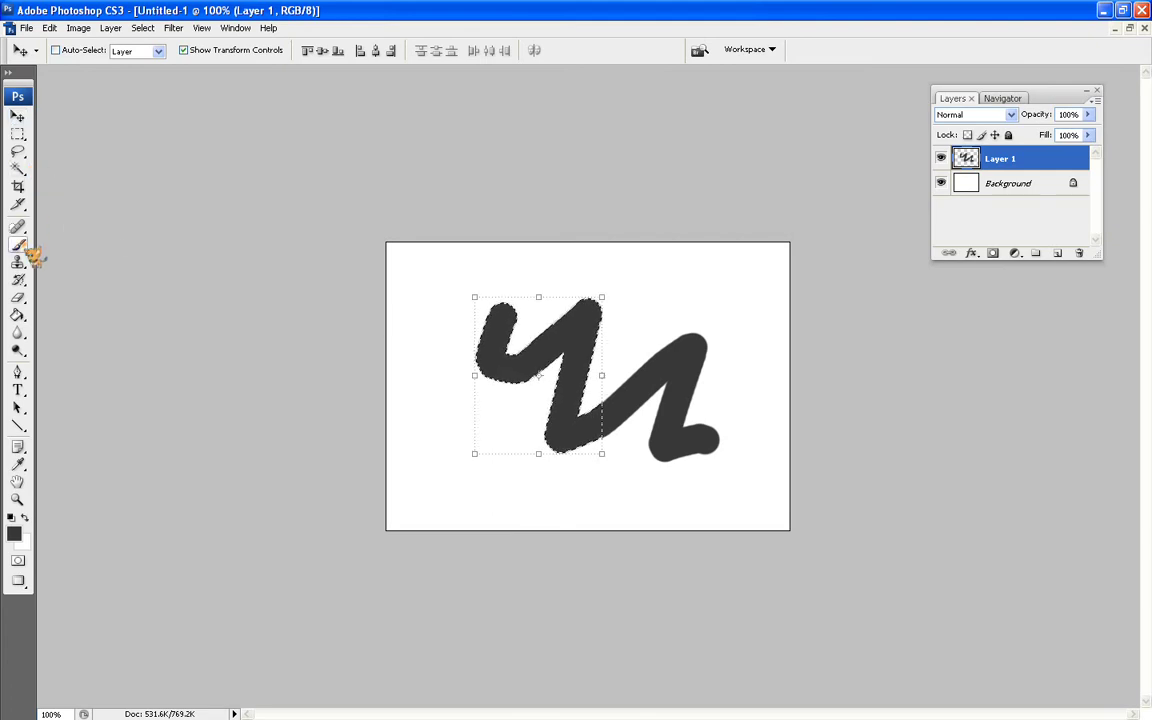
- Undo the move of the selected part and clear the selection
click(19, 245)
click(143, 27)
mouse_move(49, 27)
click(74, 46)
click(143, 27)
click(150, 55)
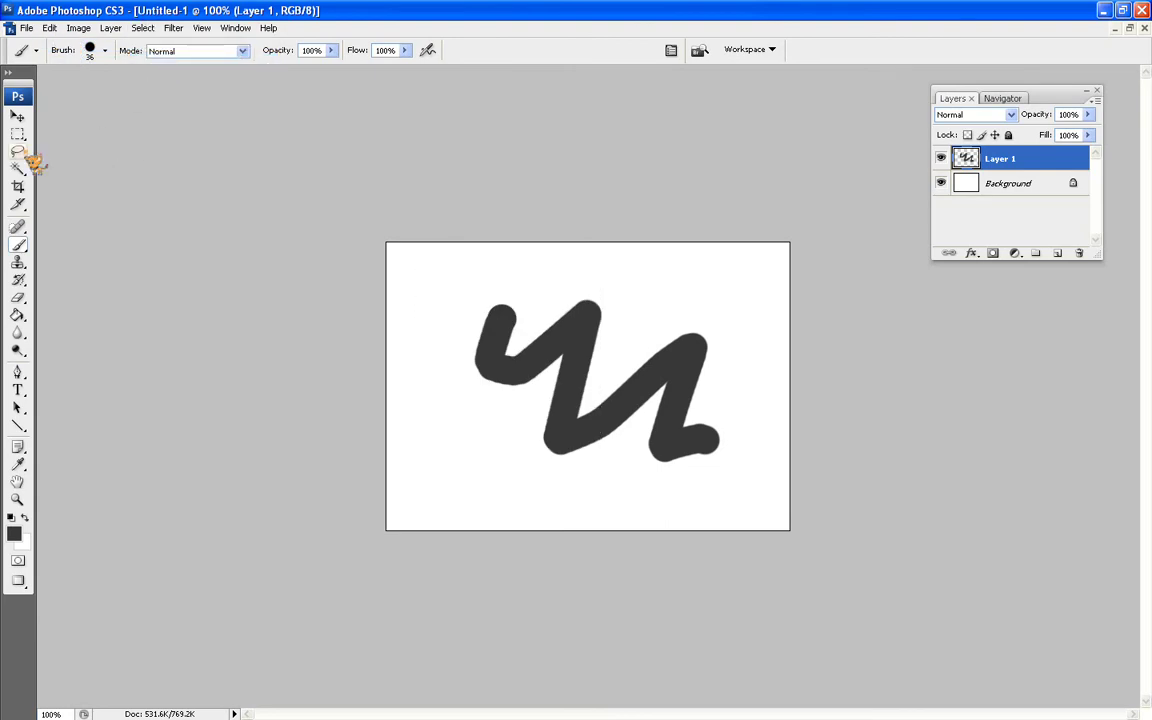
- Outline a freehand selection around the left part of the stroke with the Lasso tool, and clear it
click(18, 151)
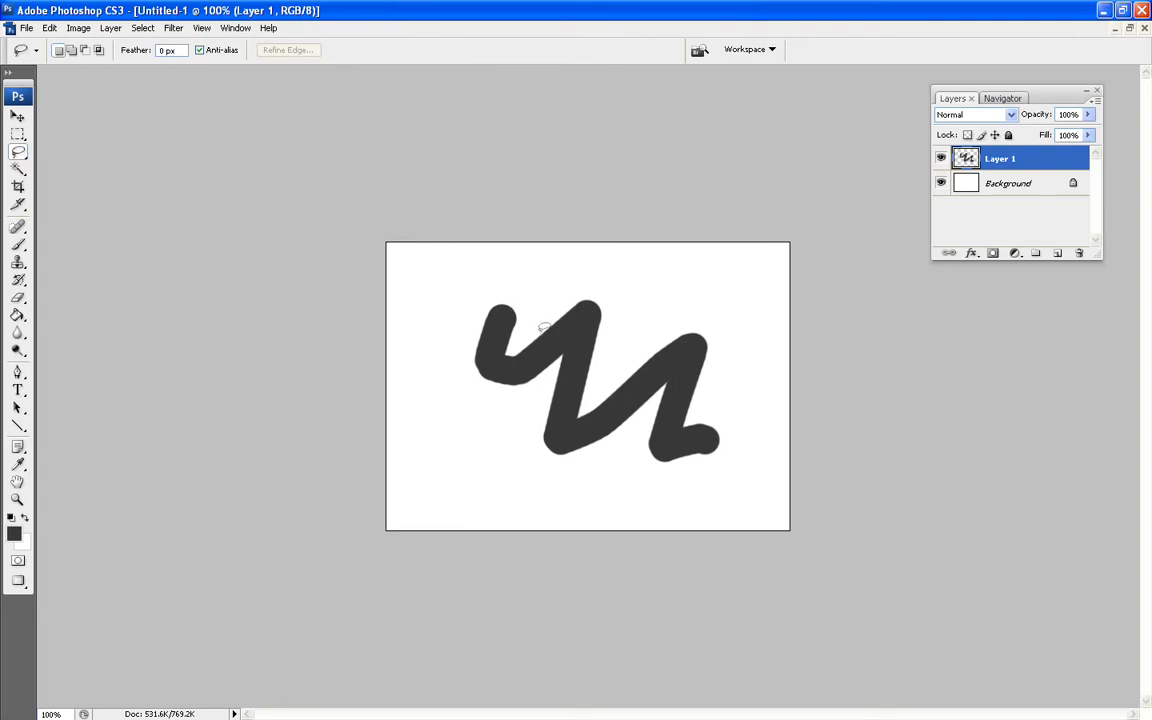
mouse_move(546, 287)
mouse_down()
mouse_move(436, 319)
mouse_move(448, 392)
mouse_move(547, 497)
mouse_move(595, 444)
mouse_move(653, 257)
mouse_move(556, 264)
mouse_move(540, 290)
mouse_up()
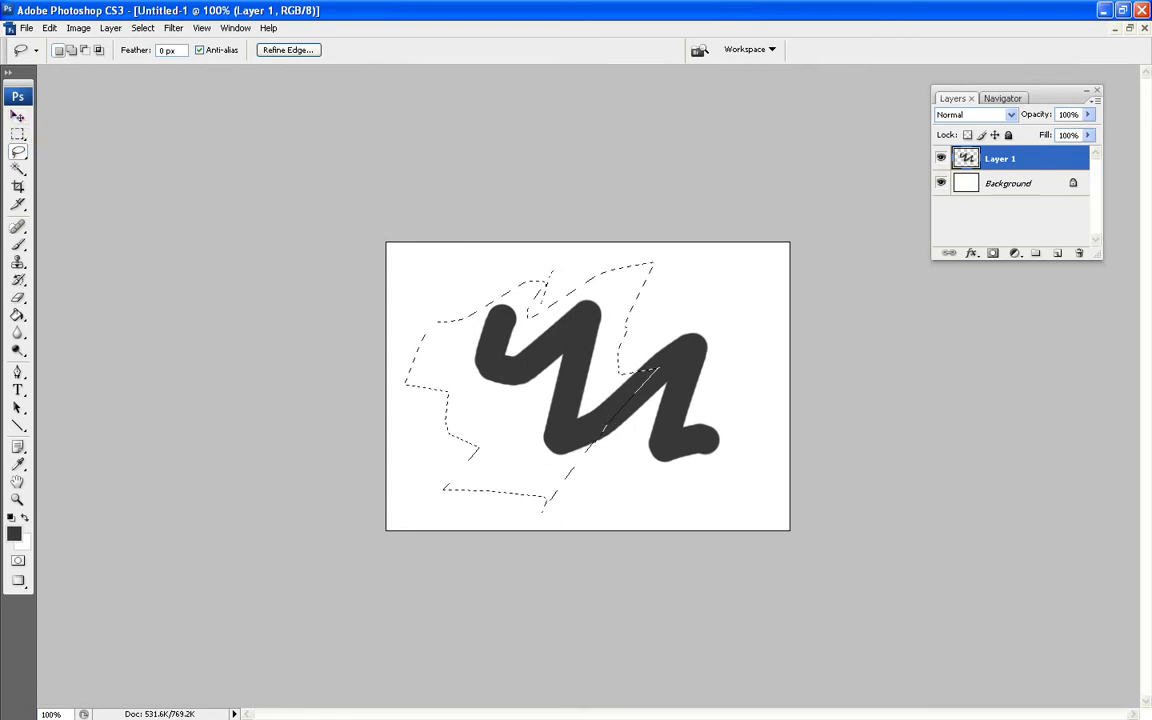
click(411, 257)
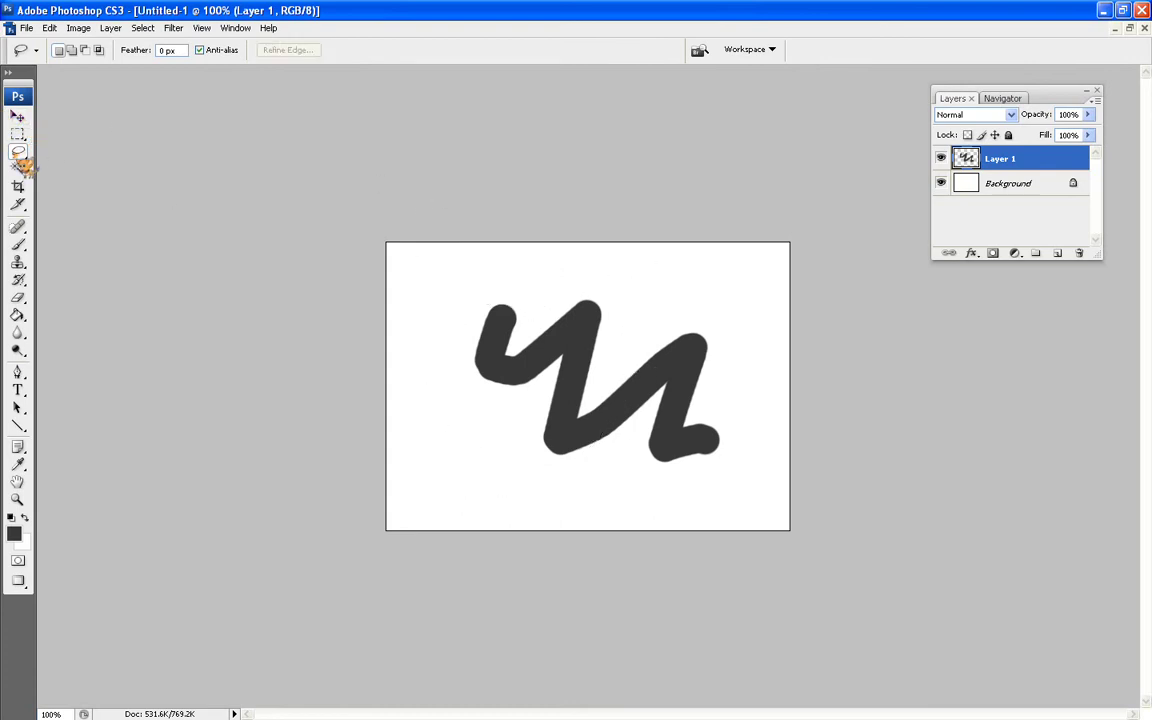
click(18, 134)
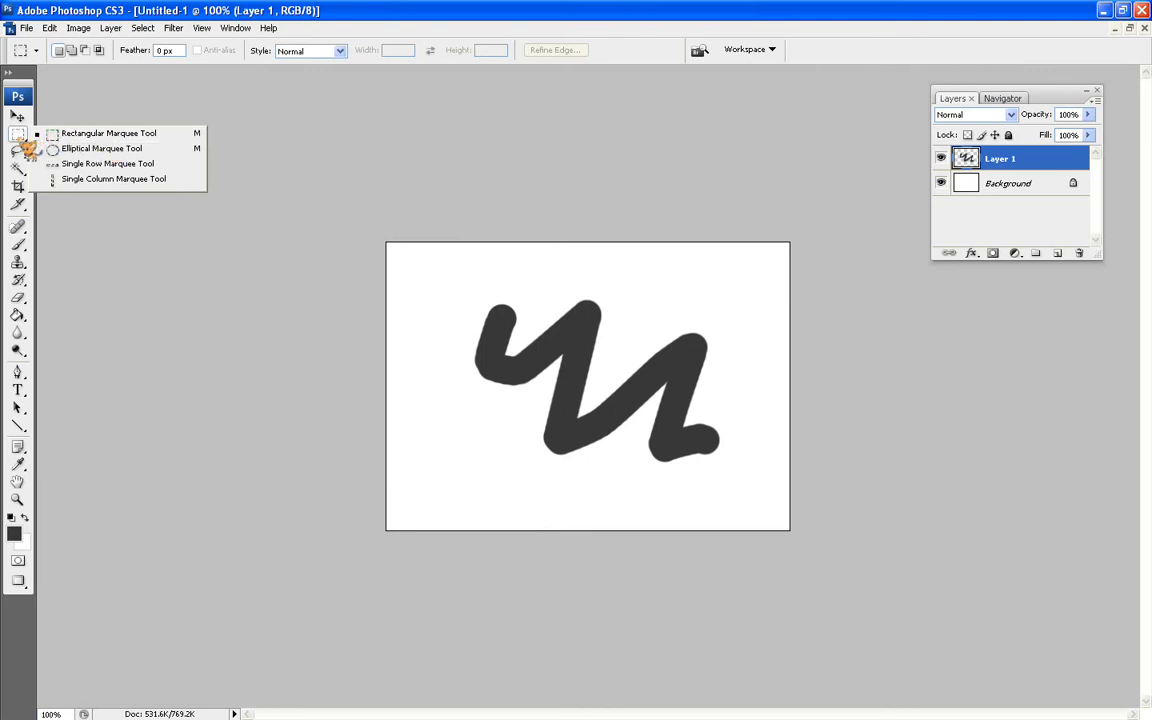
click(18, 138)
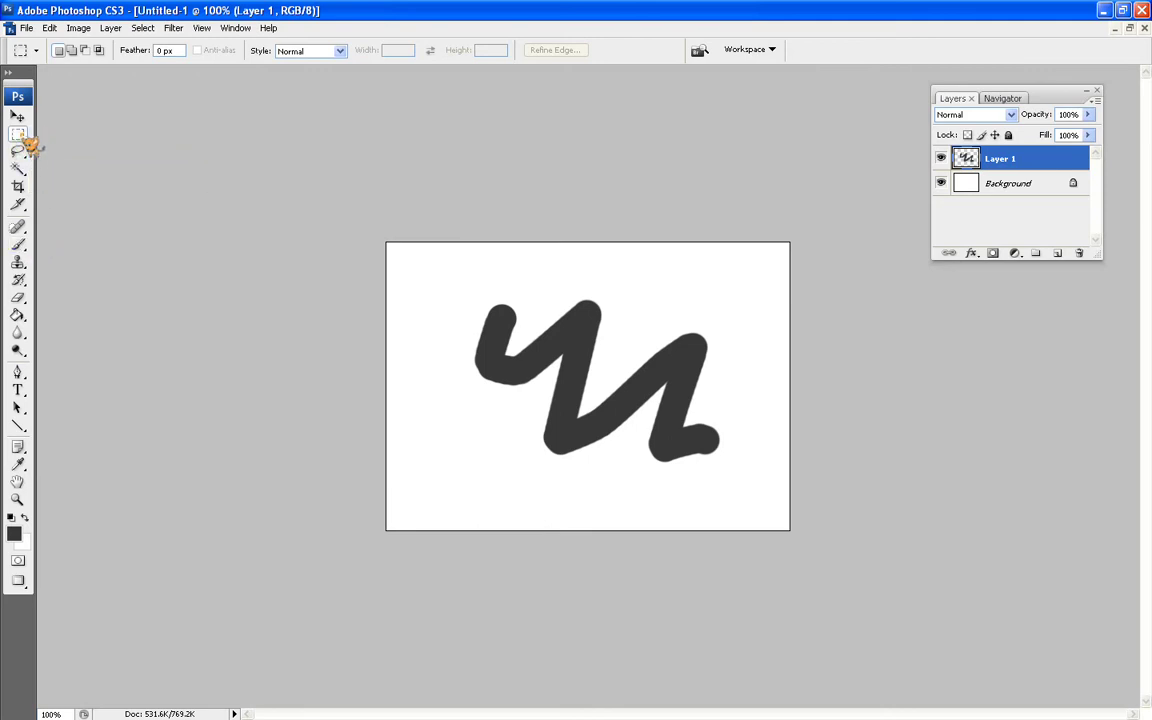
click(20, 136)
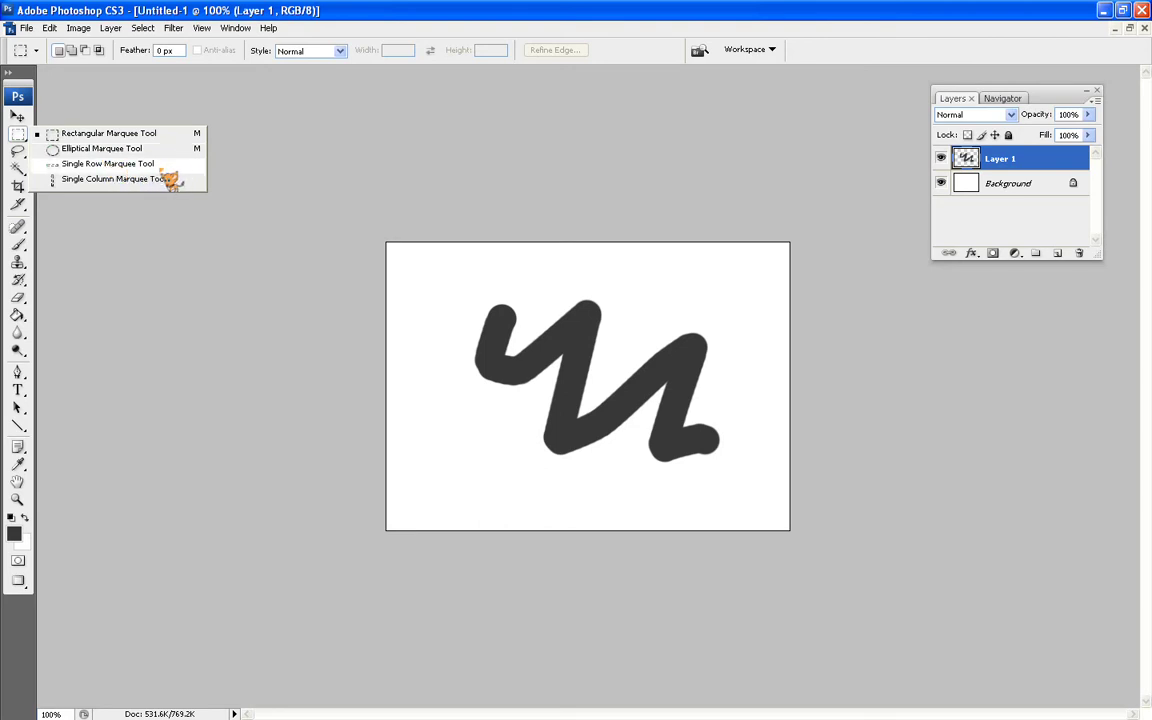
click(52, 104)
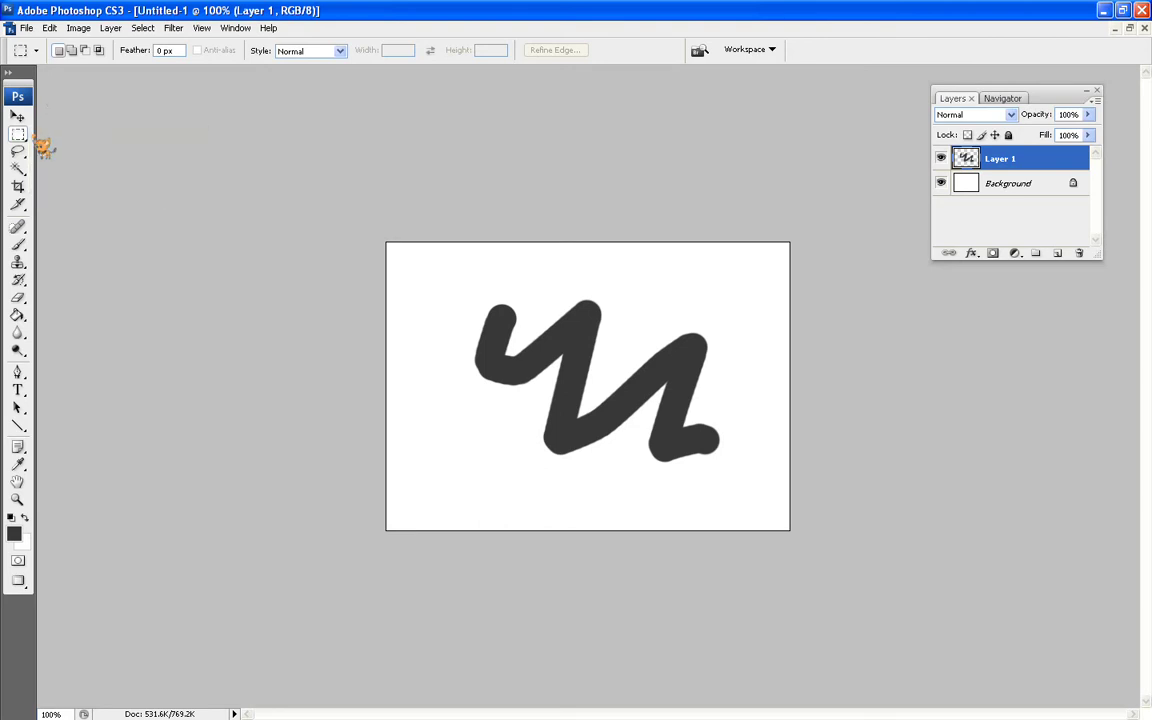
- Outline a straight-edged selection around the left part of the stroke with the Polygonal Lasso, and deselect it
mouse_move(28, 156)
mouse_down()
mouse_move(88, 154)
mouse_move(110, 180)
mouse_move(105, 165)
mouse_up()
click(501, 299)
click(410, 334)
click(437, 428)
click(511, 466)
click(600, 477)
click(604, 395)
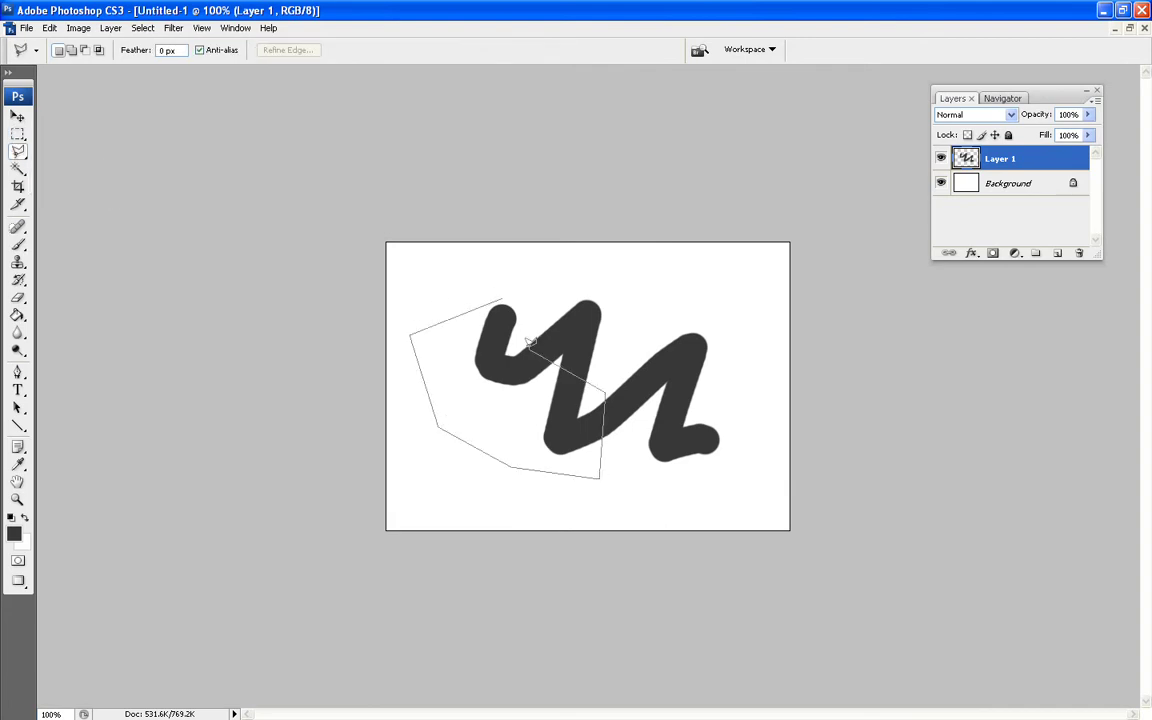
click(502, 299)
click(143, 28)
click(160, 53)
- Trace the left edge of the zigzag stroke with the Magnetic Lasso, close the selection, and deselect it
click(20, 155)
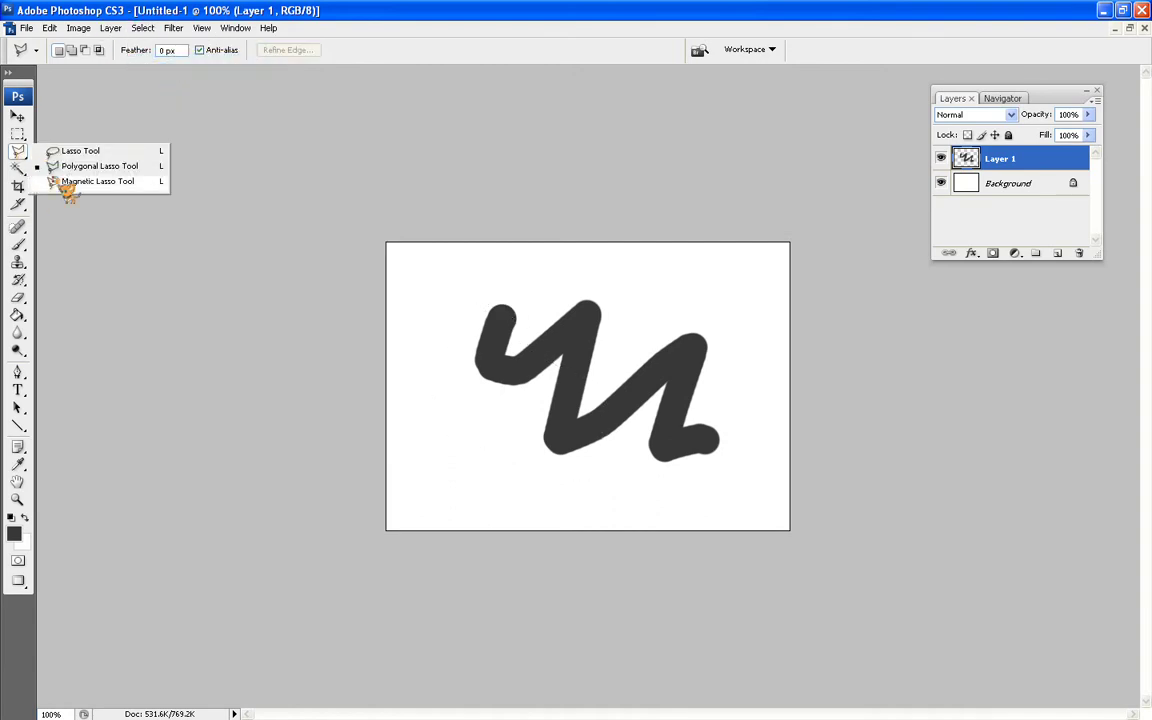
click(60, 181)
click(550, 301)
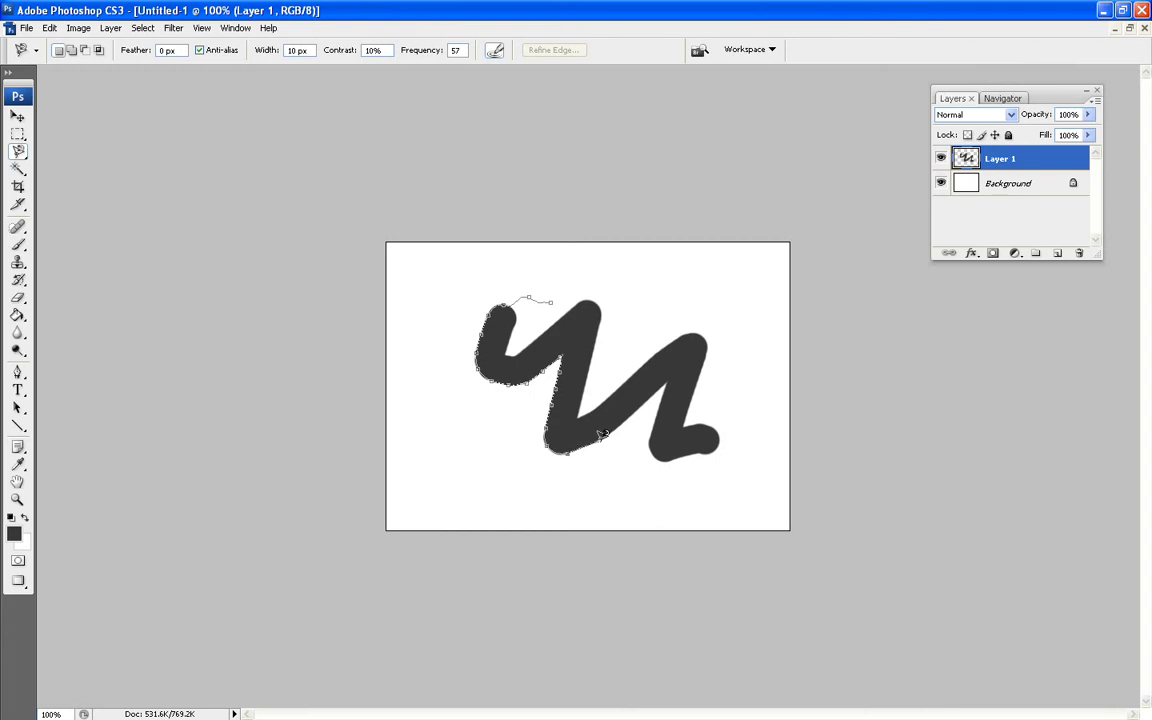
key(Return)
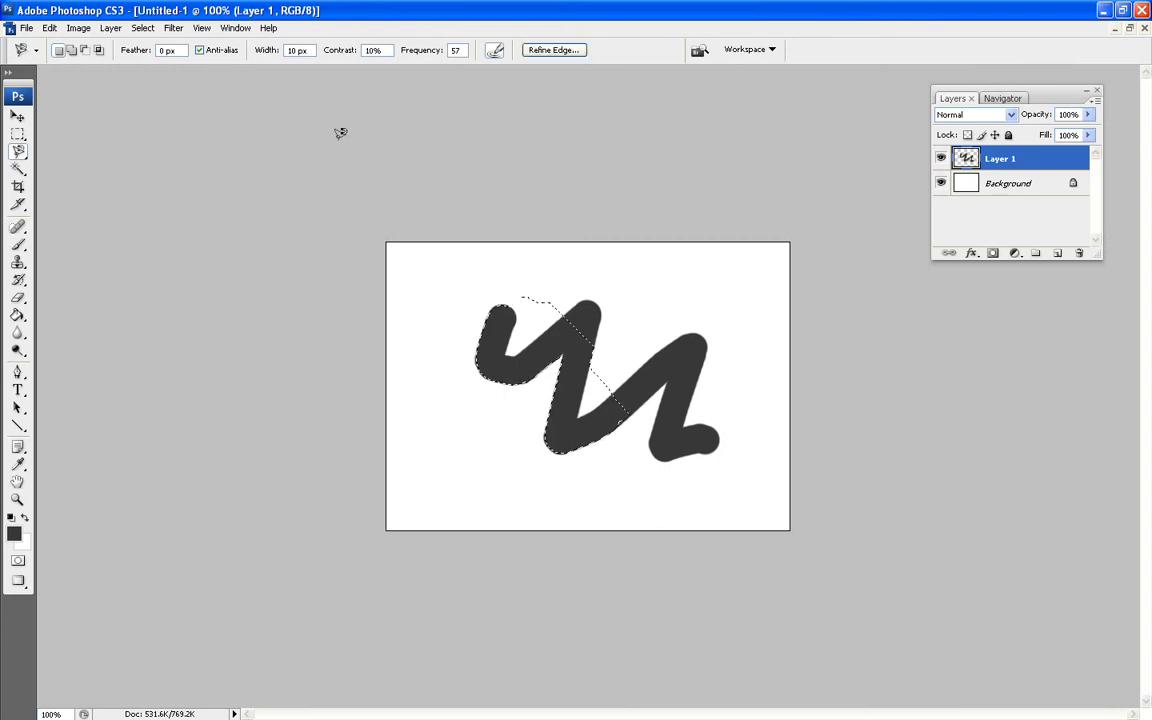
click(173, 28)
click(157, 60)
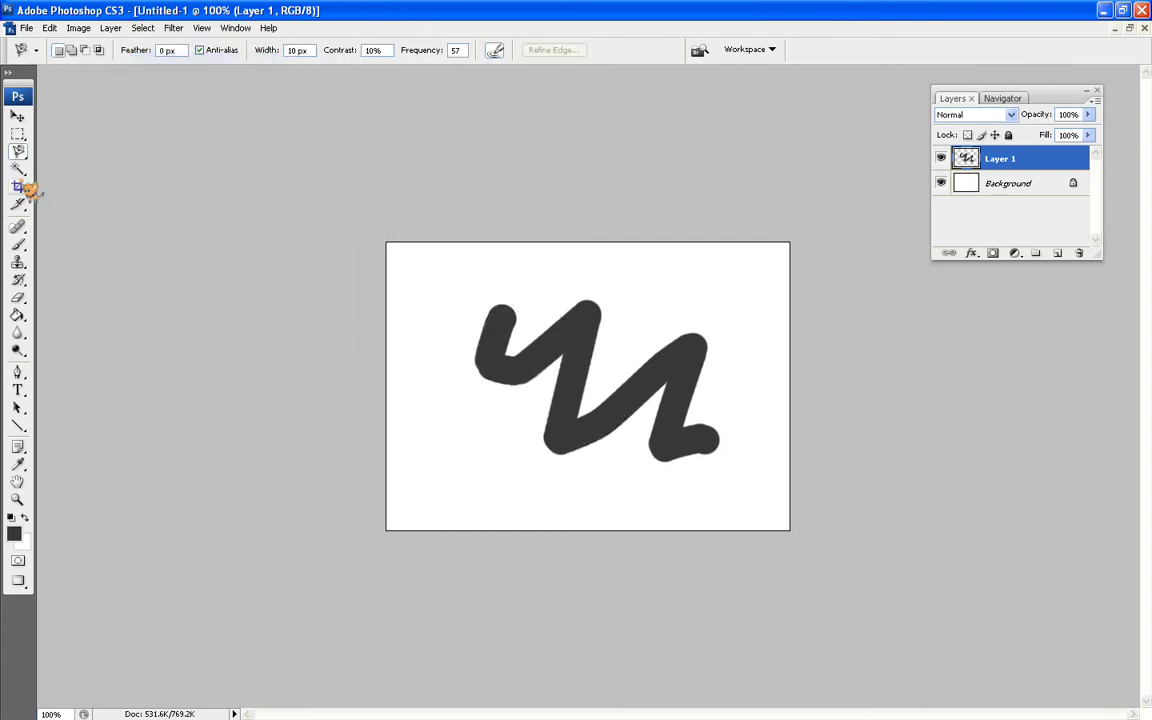
- Select the entire zigzag stroke by colour with the Magic Wand, and deselect it
click(18, 170)
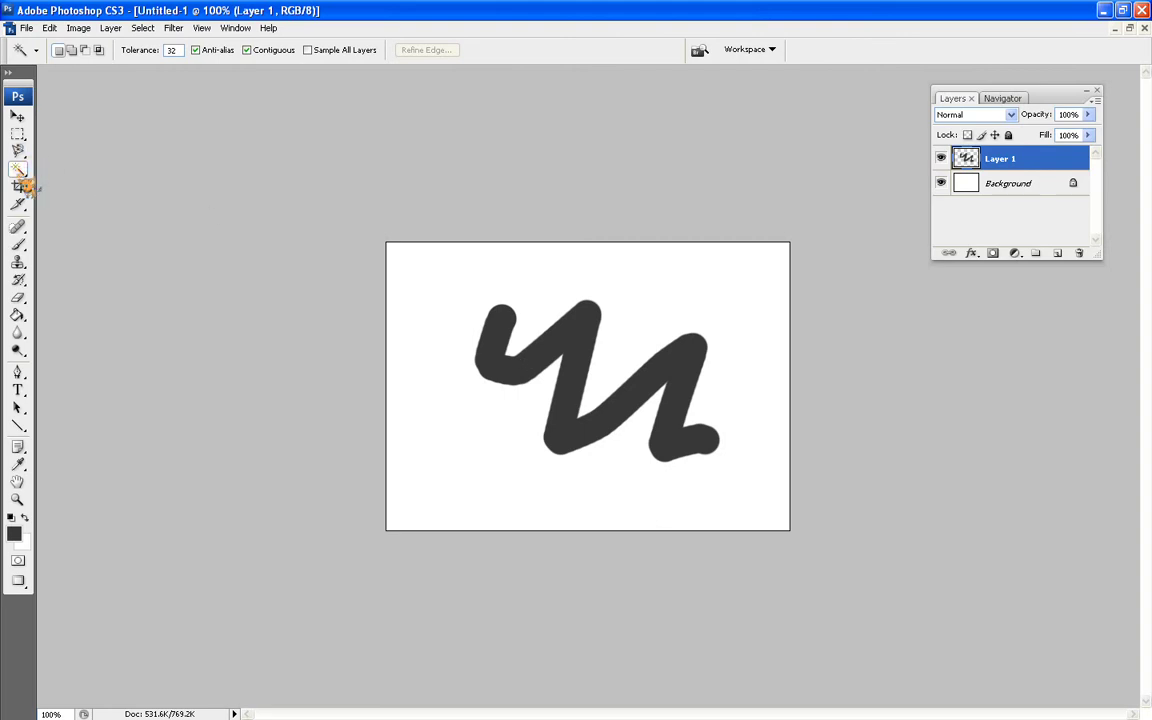
click(531, 375)
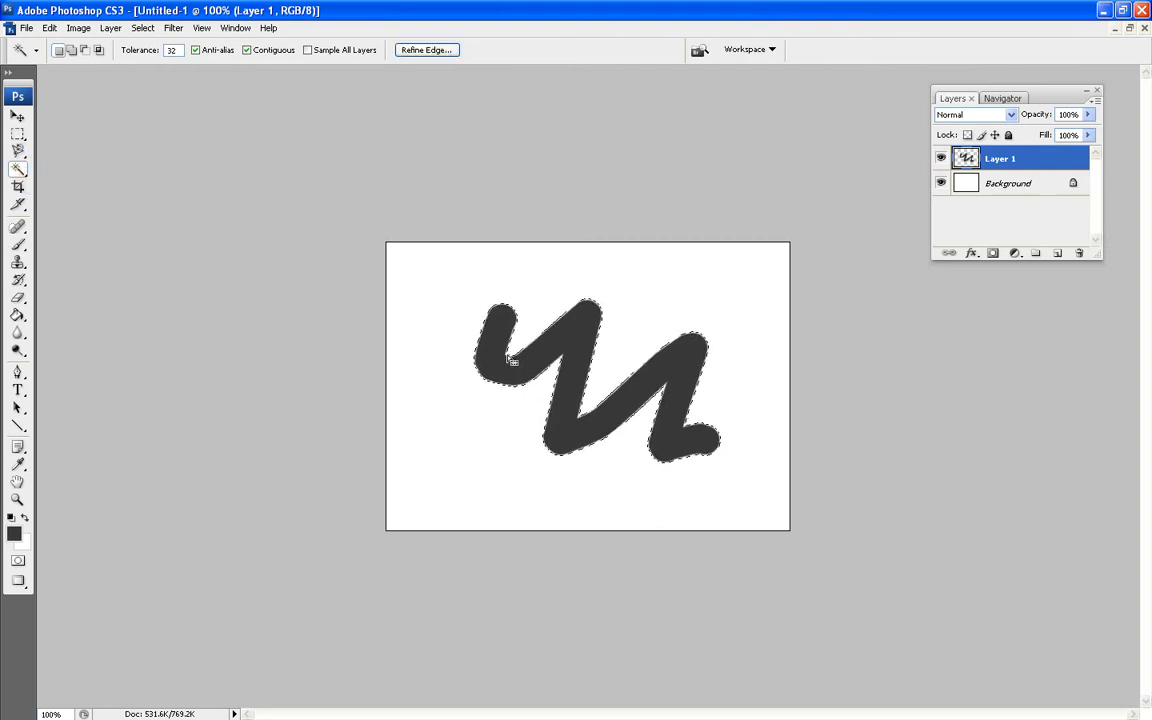
click(110, 27)
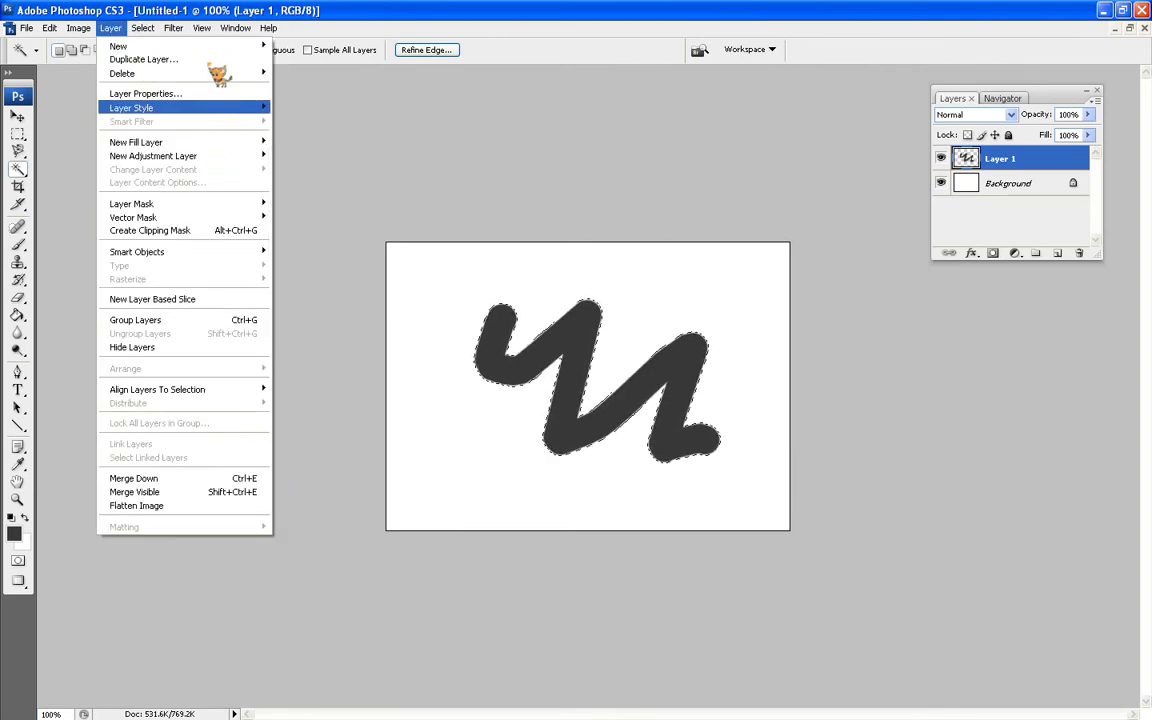
click(350, 10)
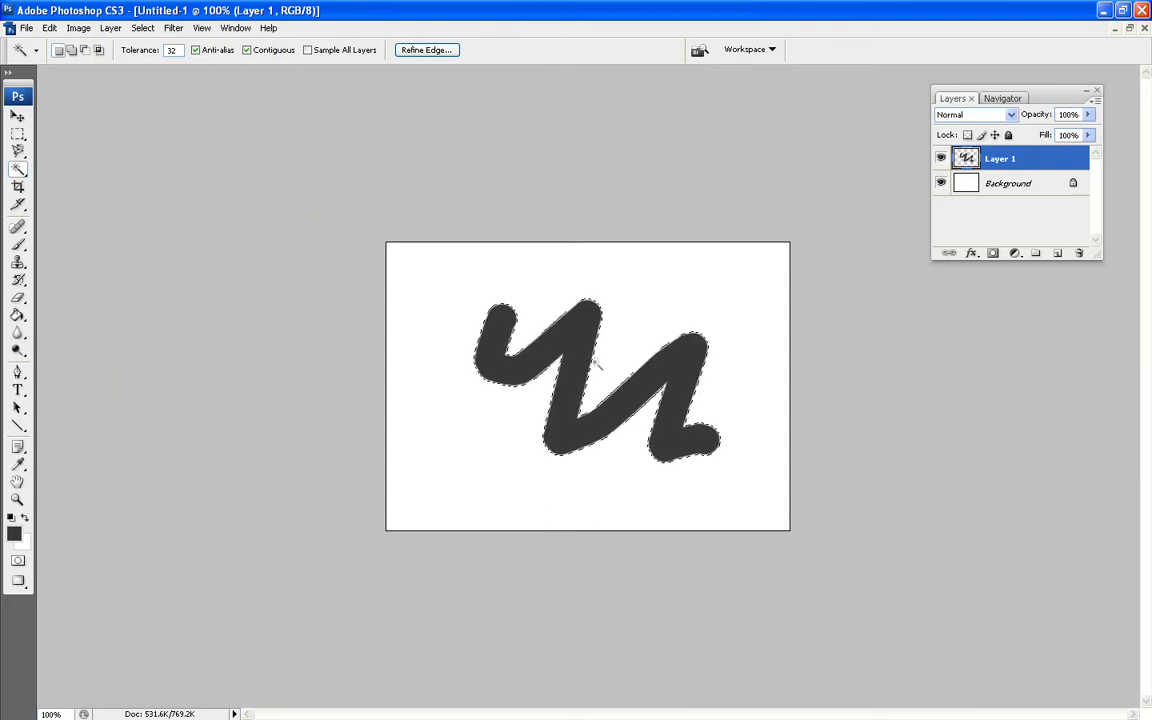
click(445, 383)
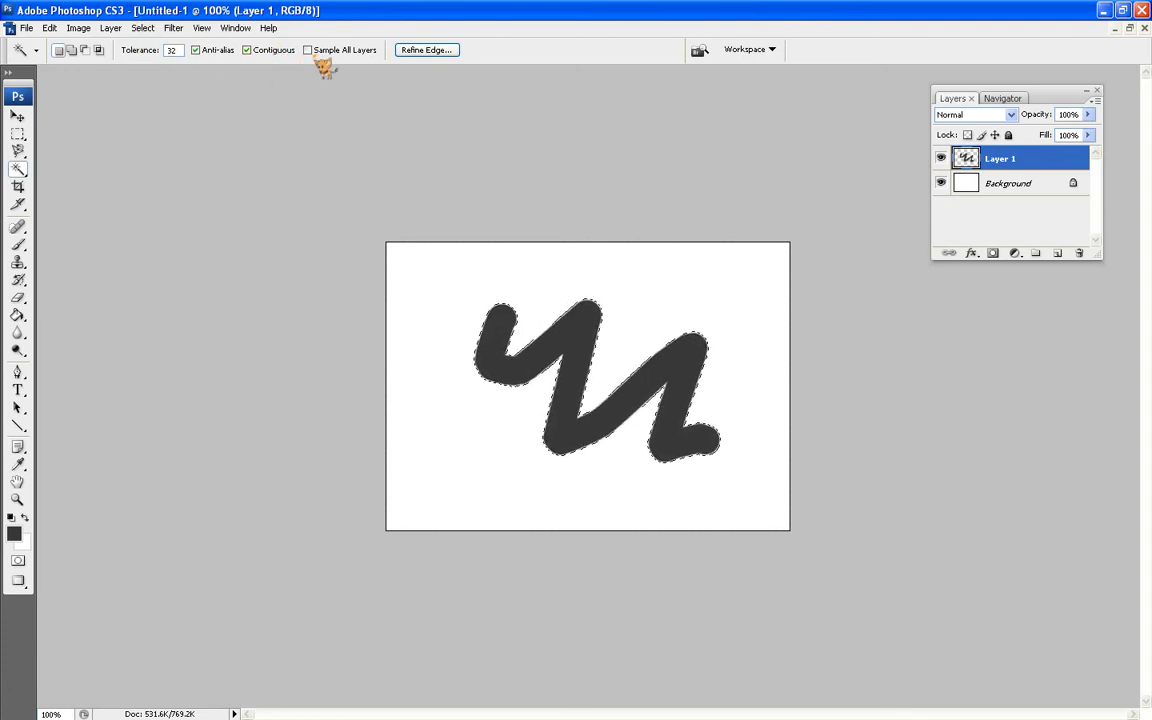
click(142, 27)
click(158, 62)
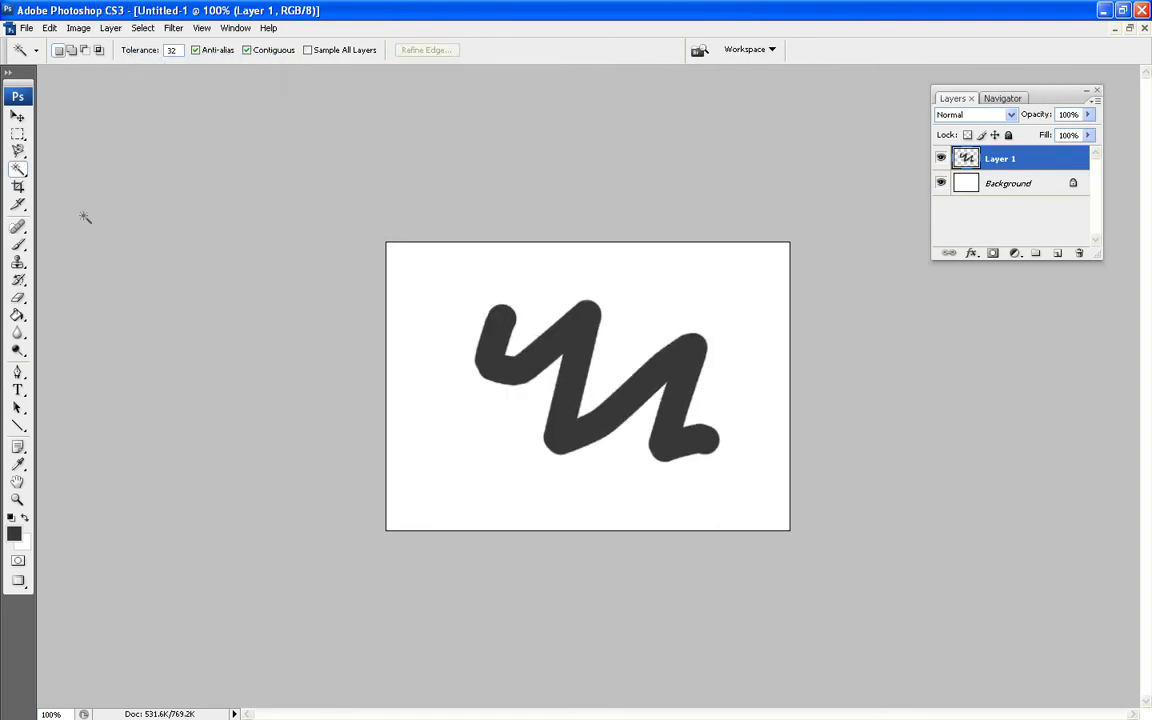
- Crop the canvas to its left part, cutting through the zigzag stroke, and undo the crop
click(19, 188)
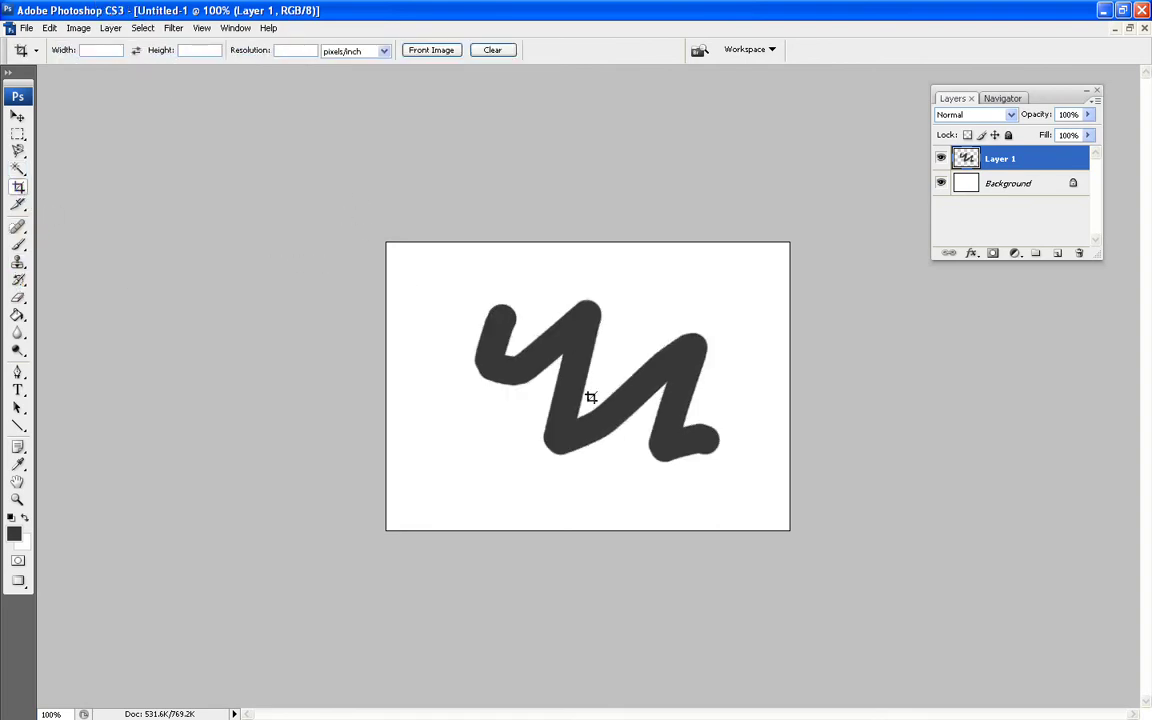
drag(519, 444, 615, 565)
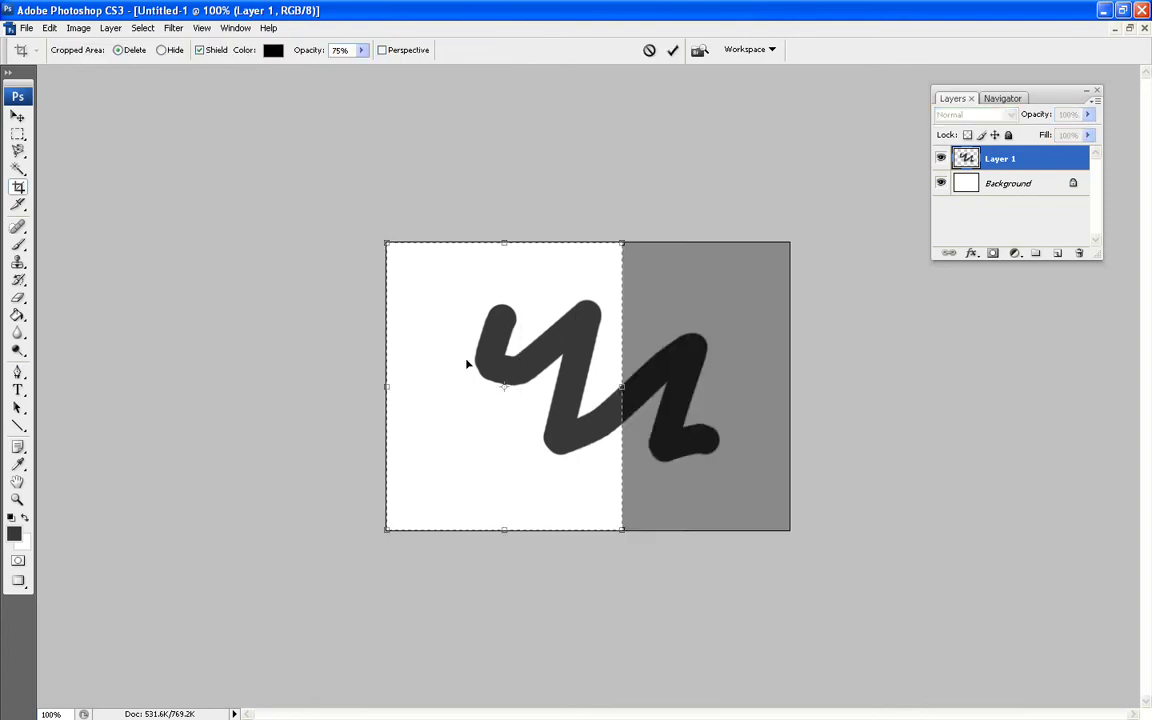
key(Return)
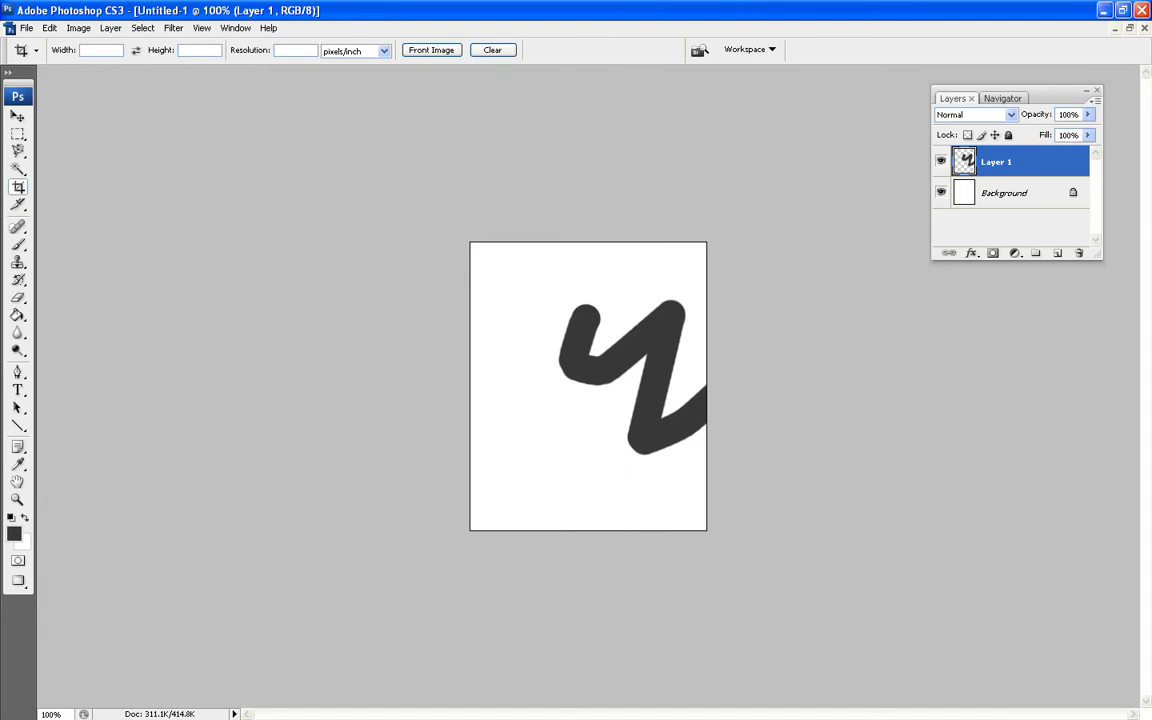
click(49, 27)
click(66, 44)
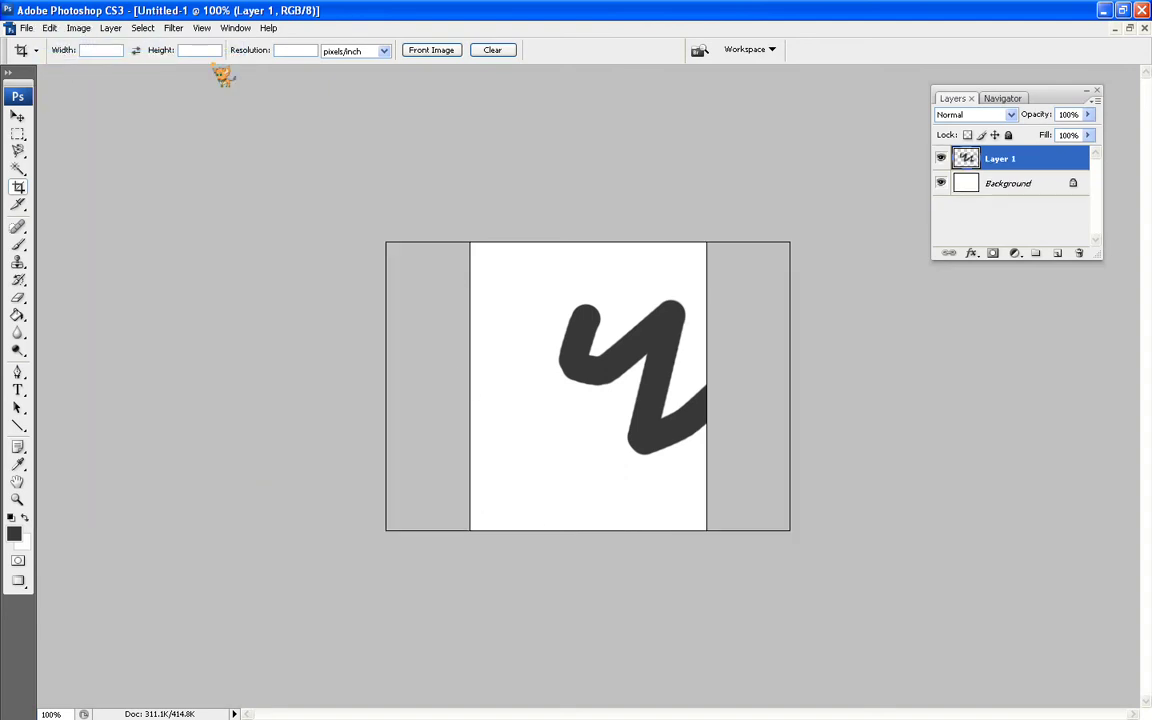
- Draw a rectangular slice over the upper-left part of the stroke with the Slice tool, and undo it
click(22, 206)
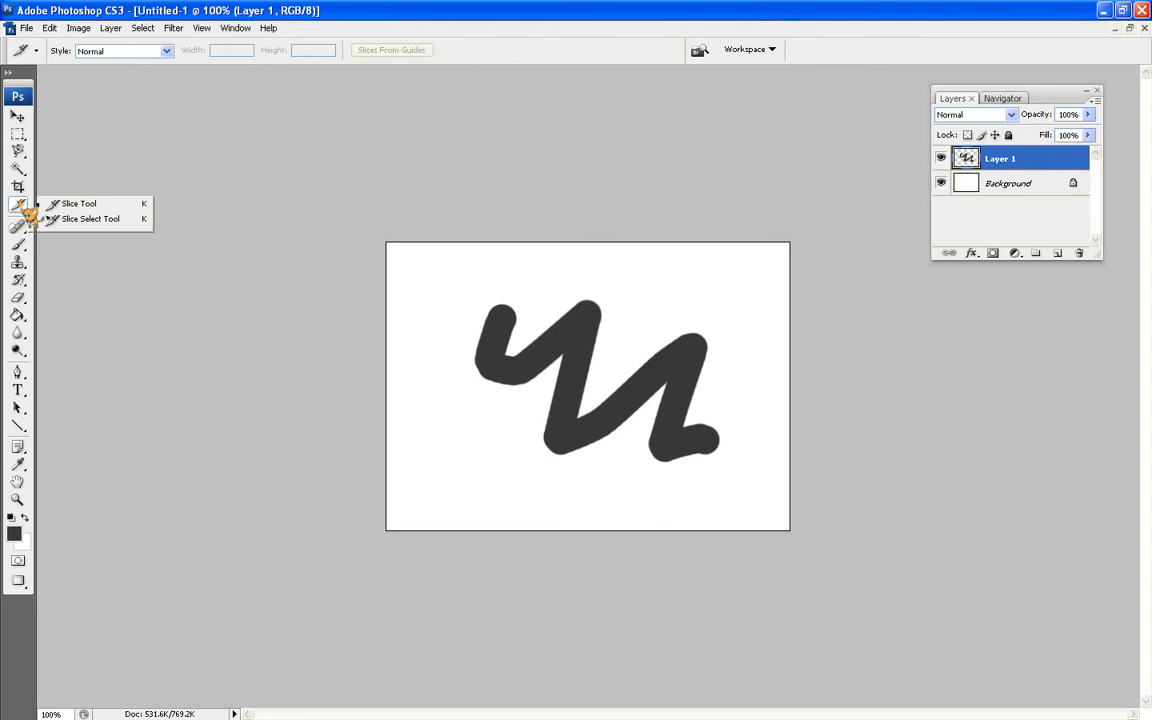
click(27, 212)
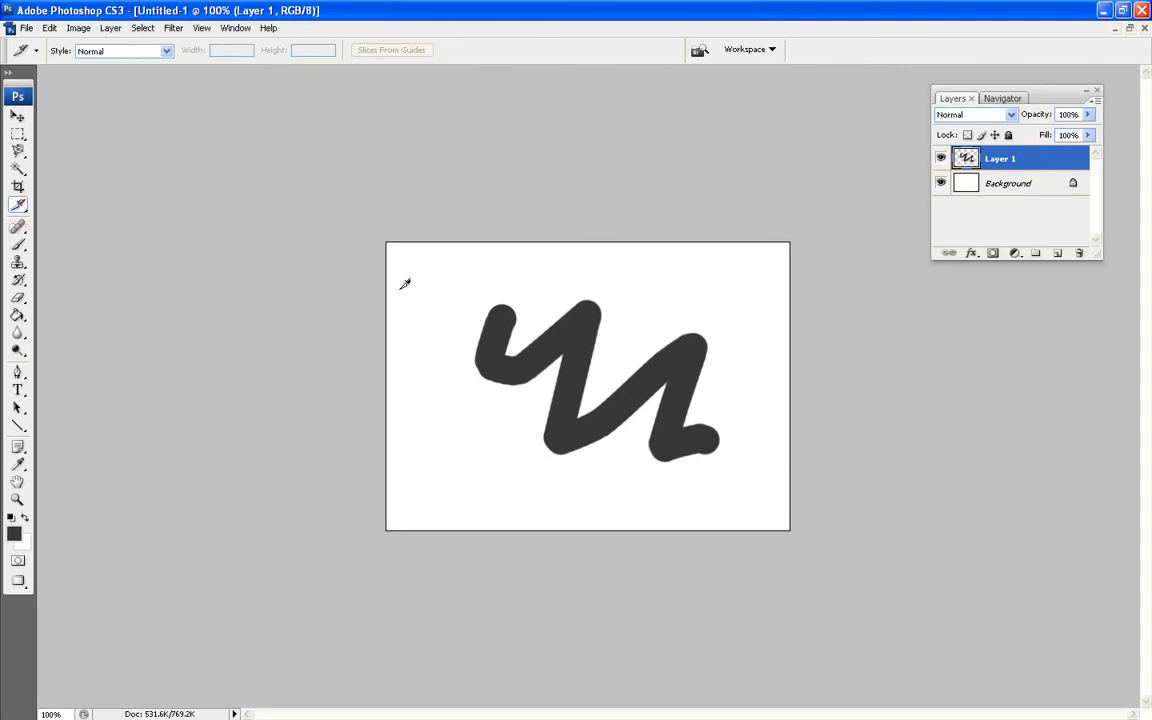
drag(397, 279, 557, 328)
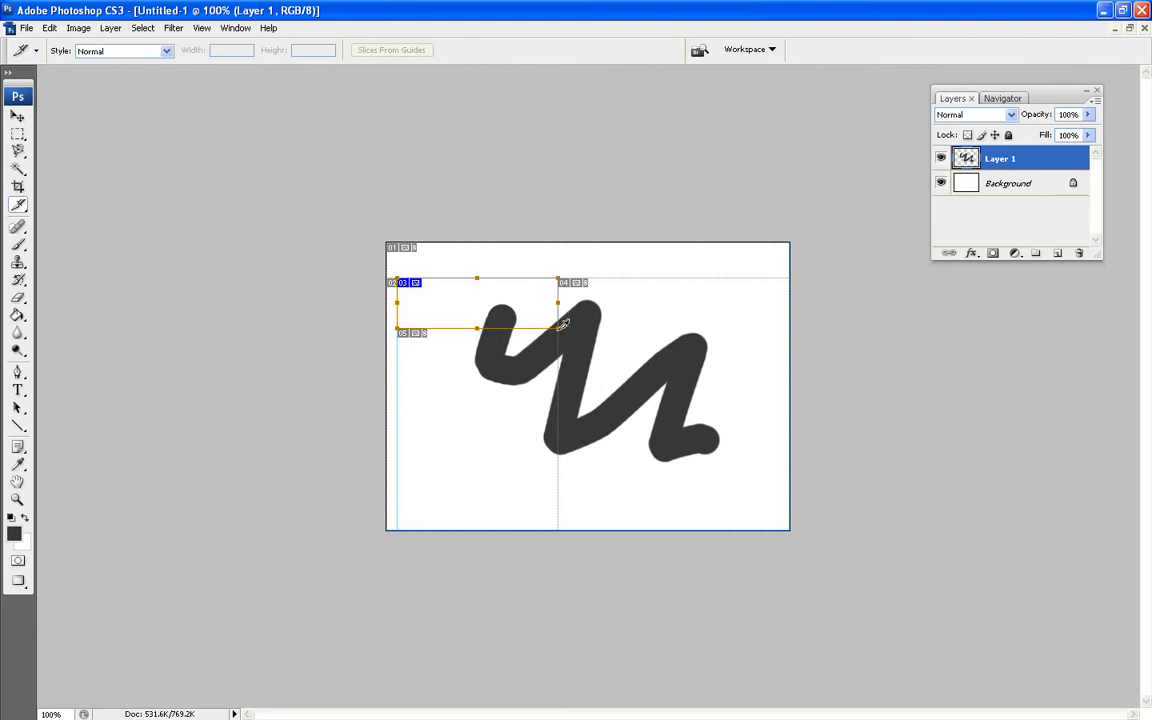
click(142, 28)
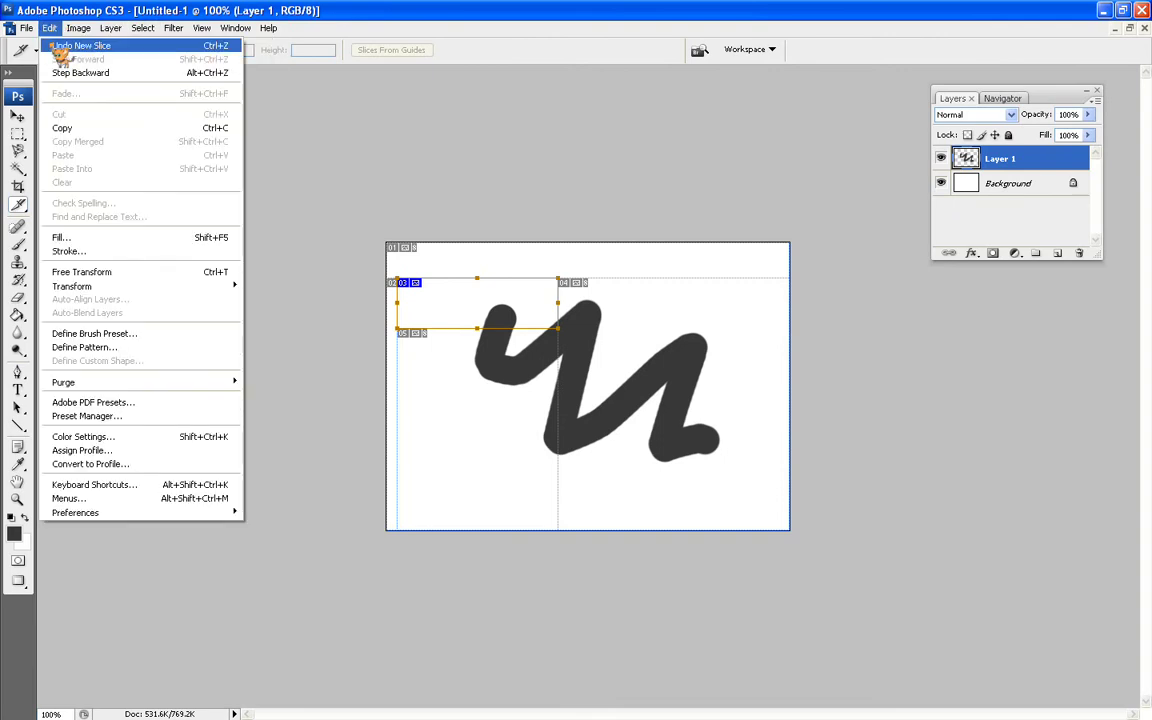
click(62, 45)
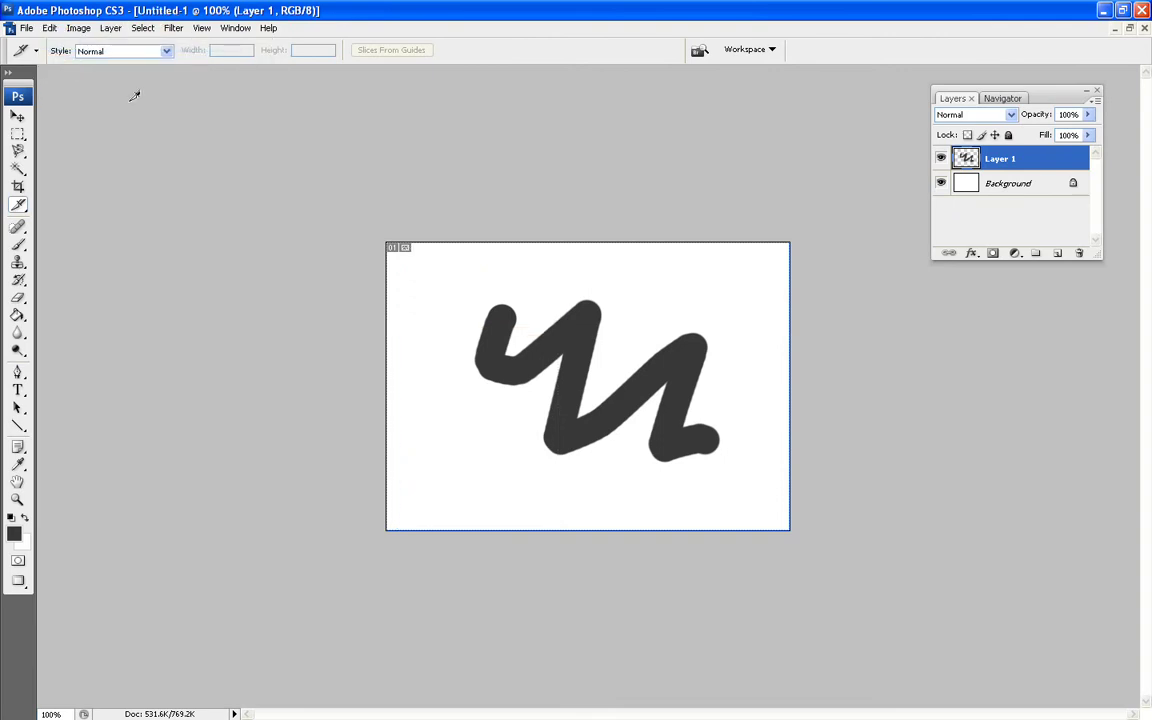
- Try to clear the leftover slice marker from the canvas by stepping back in the history
click(20, 245)
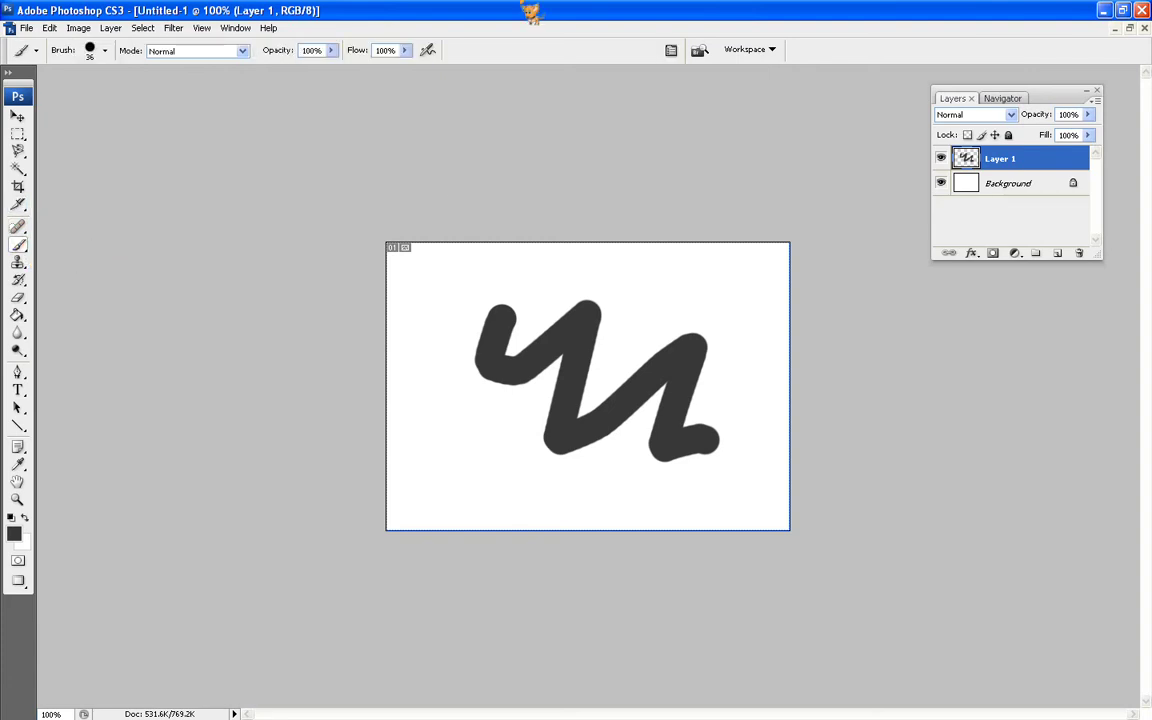
click(49, 27)
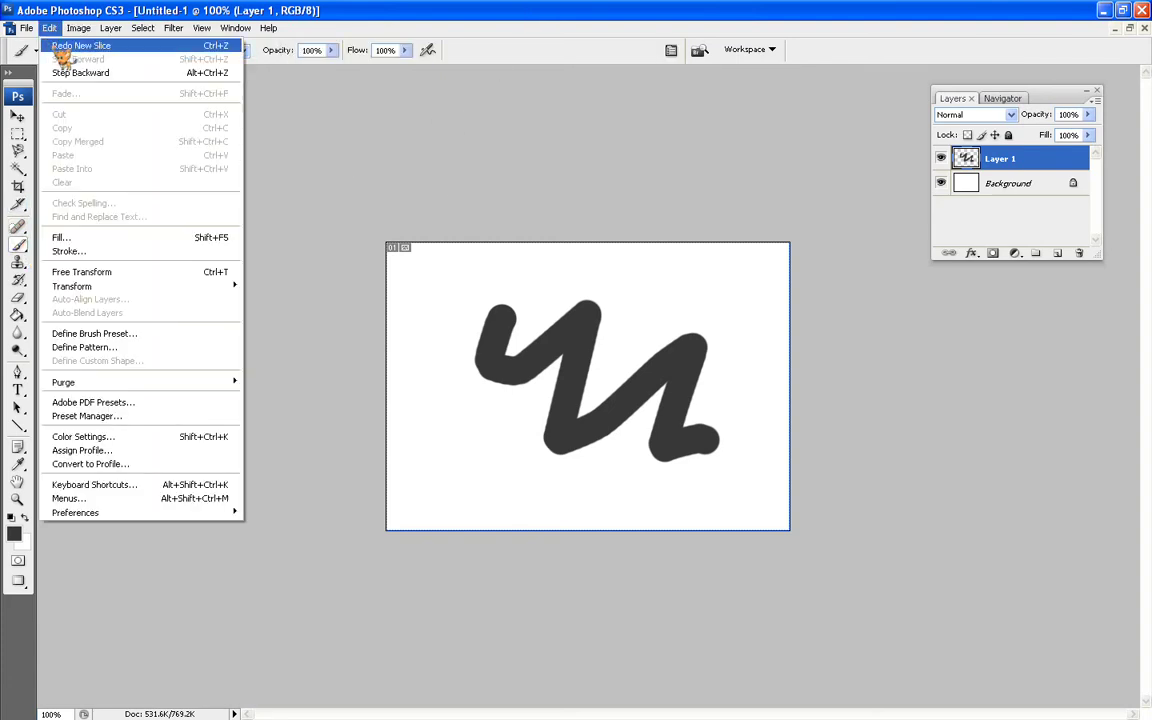
click(78, 73)
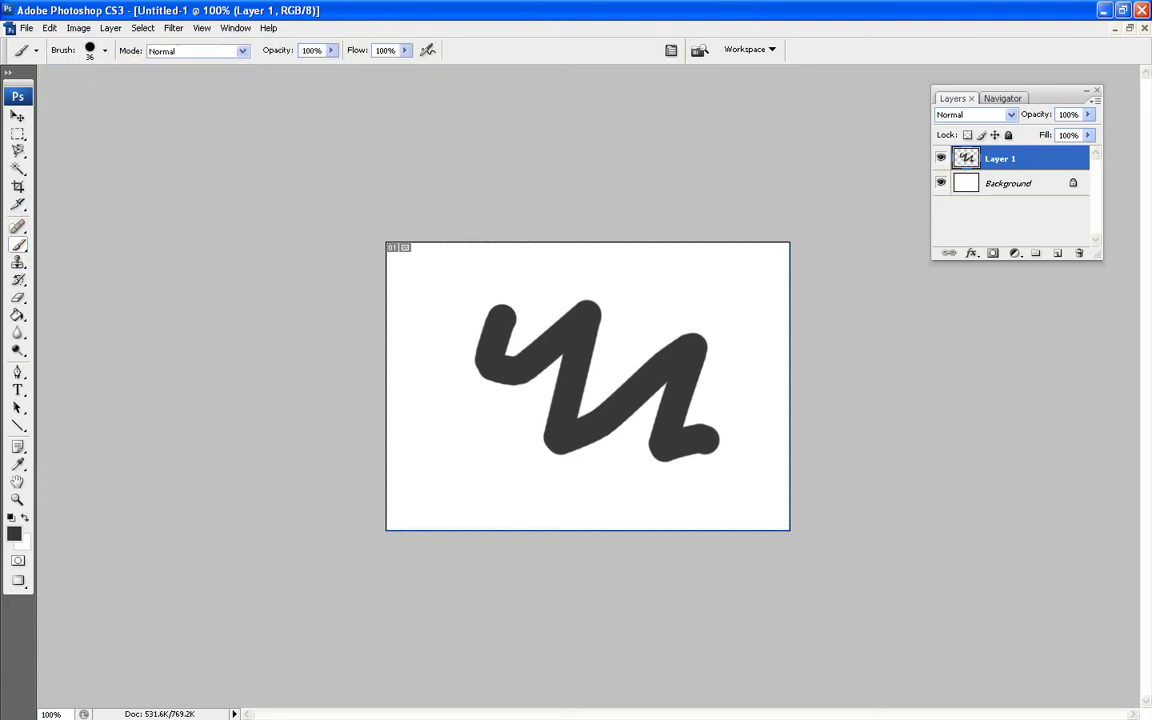
click(143, 27)
click(160, 55)
click(20, 205)
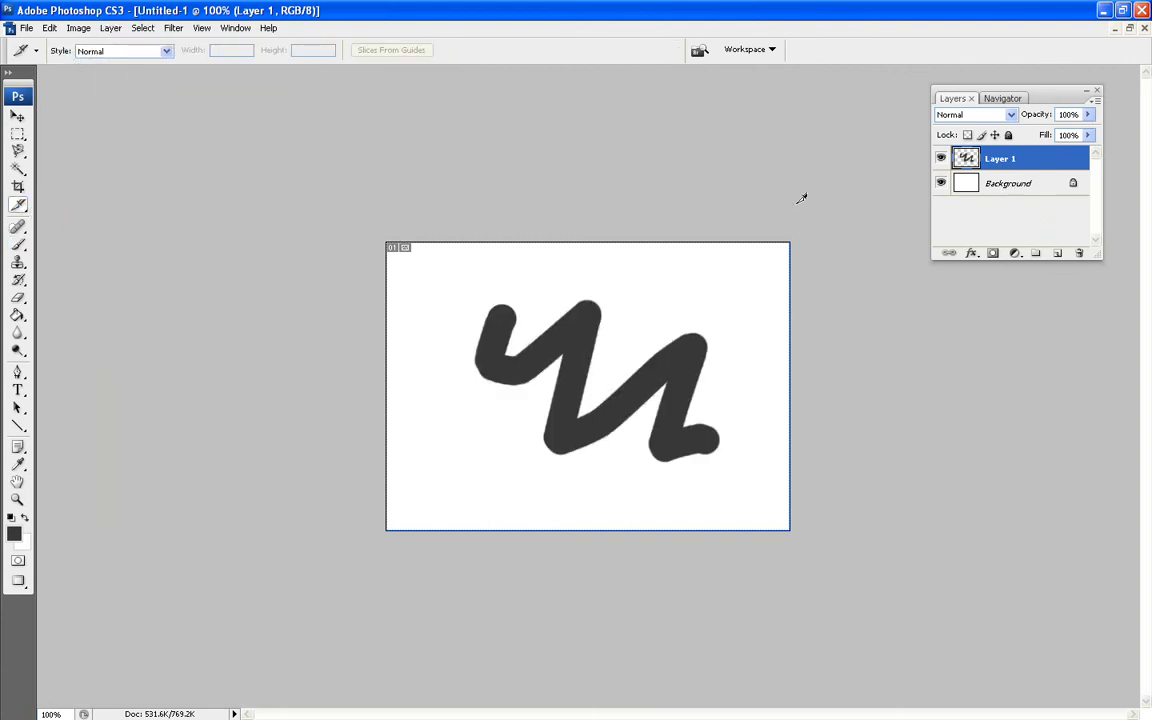
- Paint two thick freehand strokes with the 36 px Brush, one on each side of the zigzag
click(19, 244)
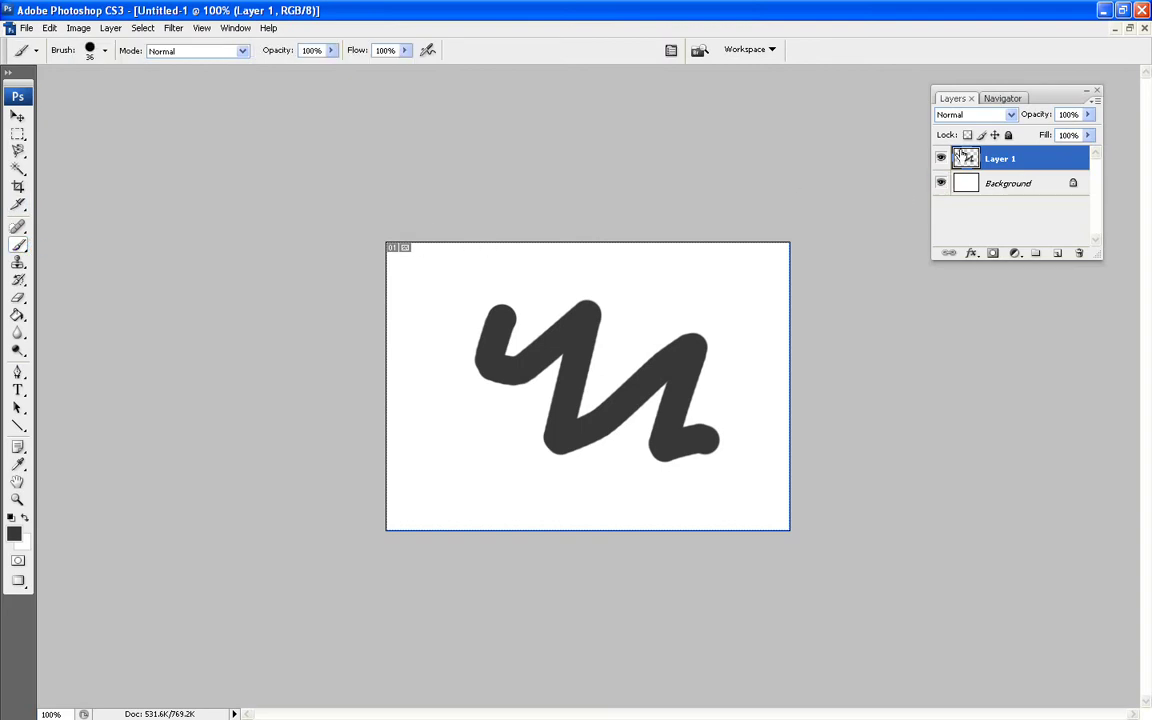
mouse_move(412, 283)
mouse_down()
mouse_move(448, 341)
mouse_move(449, 423)
mouse_move(505, 490)
mouse_up()
mouse_move(640, 297)
mouse_down()
mouse_move(703, 346)
mouse_move(757, 358)
mouse_move(746, 455)
mouse_up()
- Set the brush diameter to 12 px and paint a thin wavy stroke along the canvas's upper edge
click(105, 50)
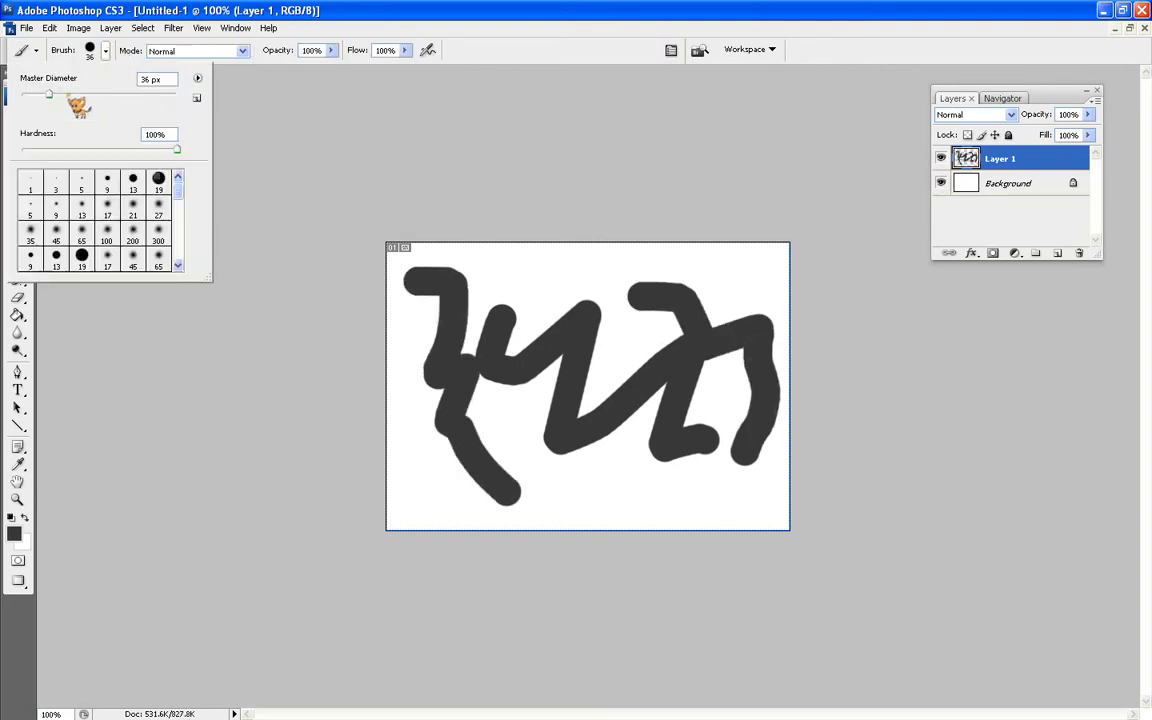
drag(46, 96, 36, 96)
key(Return)
mouse_move(500, 264)
mouse_down()
mouse_move(556, 245)
mouse_move(700, 277)
mouse_up()
- Lower the 12 px brush to minimum hardness and paint a soft wavy stroke near the canvas's lower right
click(105, 50)
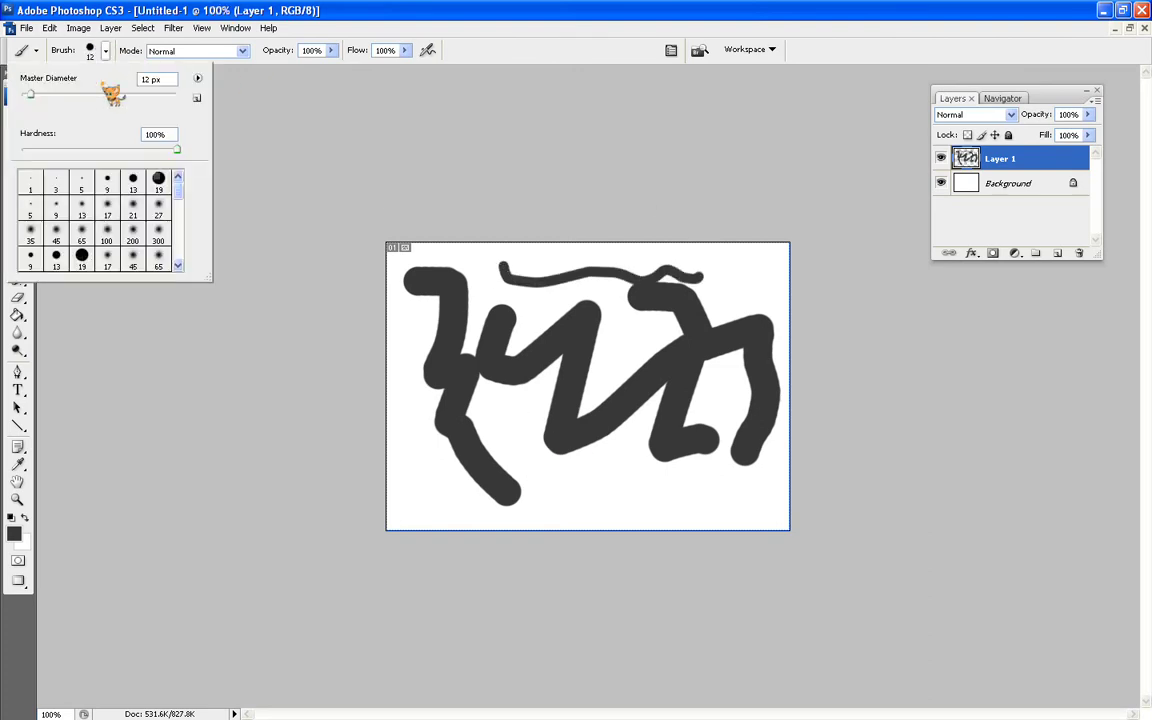
drag(95, 150, 12, 150)
key(Return)
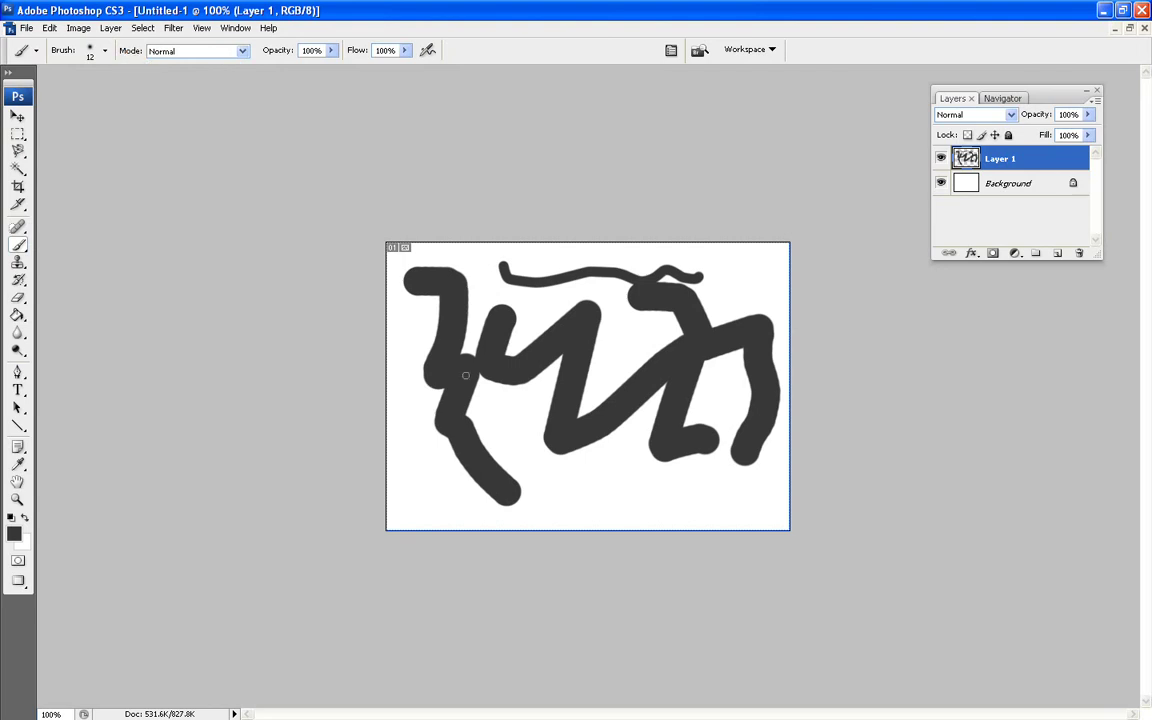
mouse_move(646, 500)
mouse_down()
mouse_move(703, 491)
mouse_move(757, 506)
mouse_up()
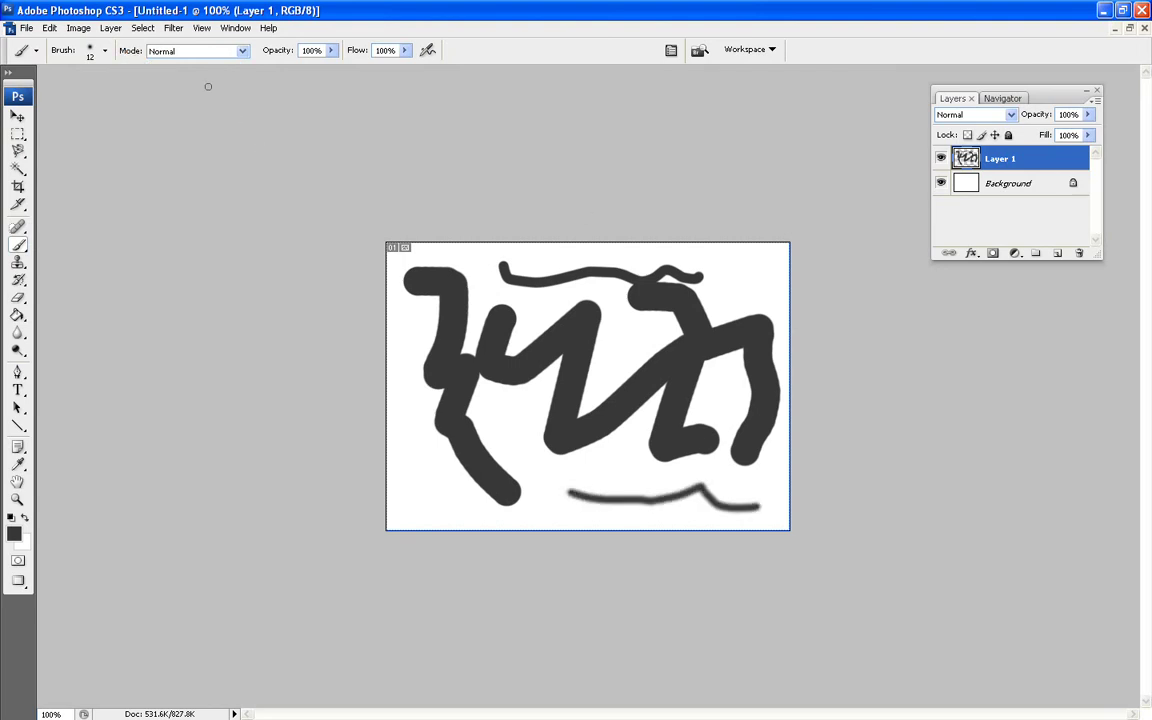
- Choose the 112 px grass brush and paint a row of grass across the lower left of the canvas
click(105, 52)
drag(185, 211, 190, 238)
click(105, 177)
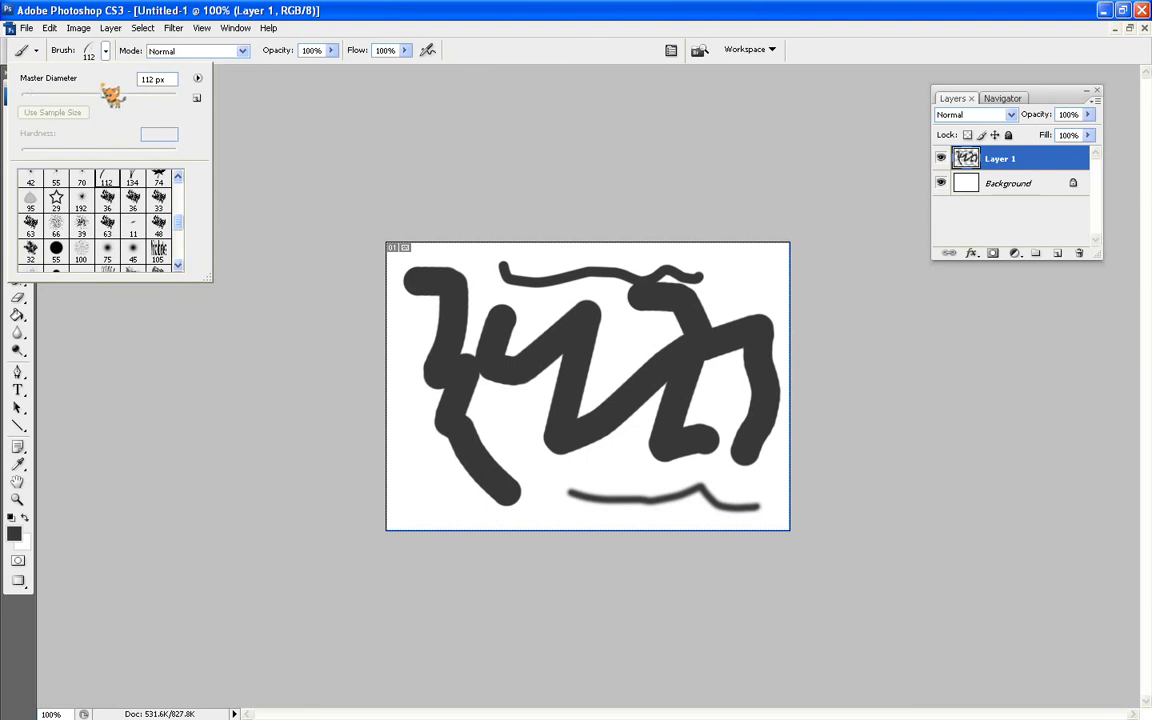
key(Return)
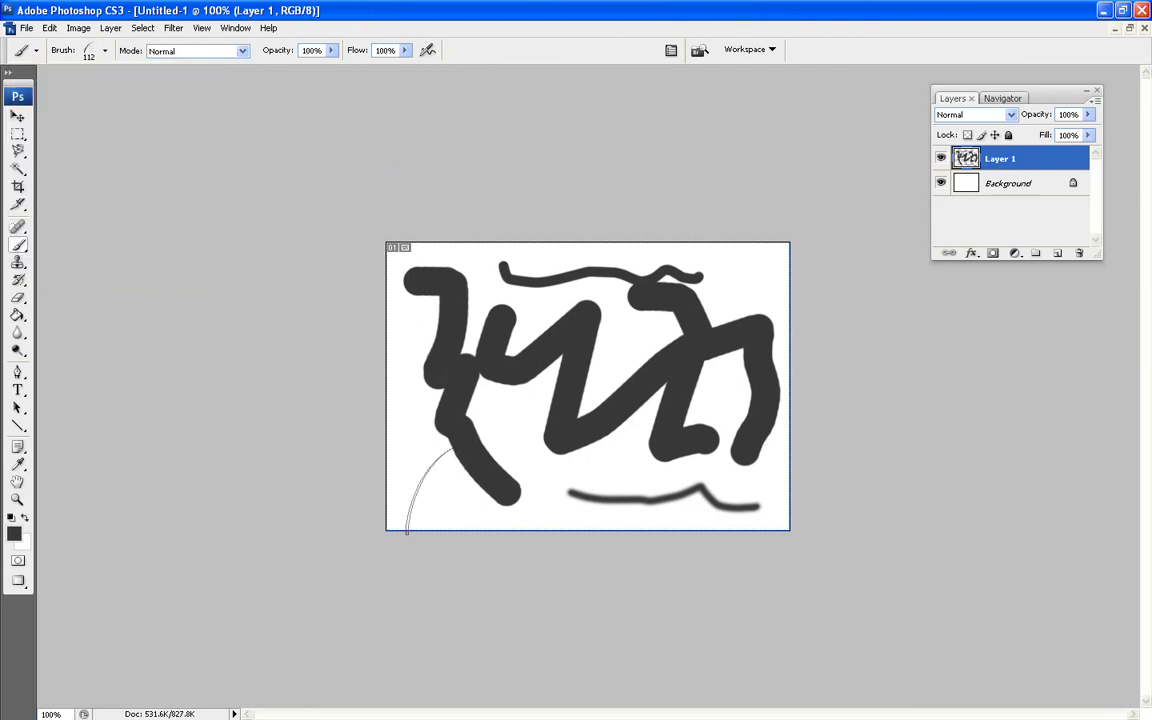
drag(421, 478, 595, 478)
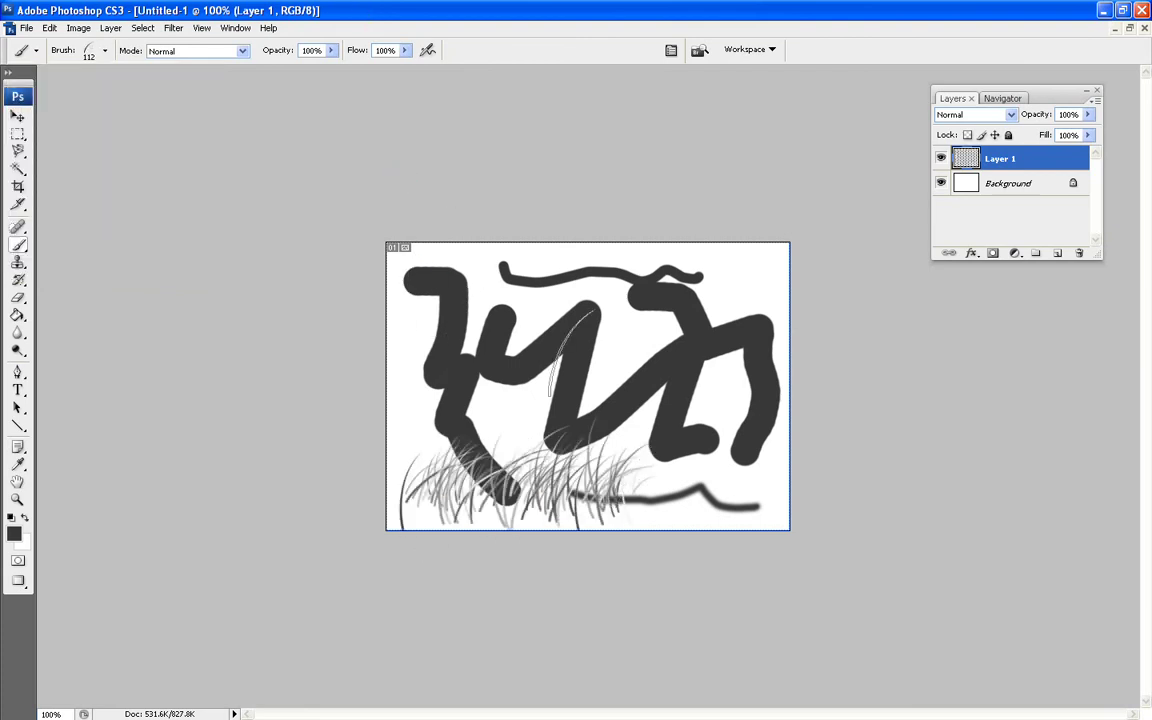
- Choose the 74 px maple leaf brush and scatter leaves across the upper part of the painting
click(105, 50)
scroll(185, 235, down, 3)
scroll(185, 235, down, 5)
scroll(185, 232, up, 8)
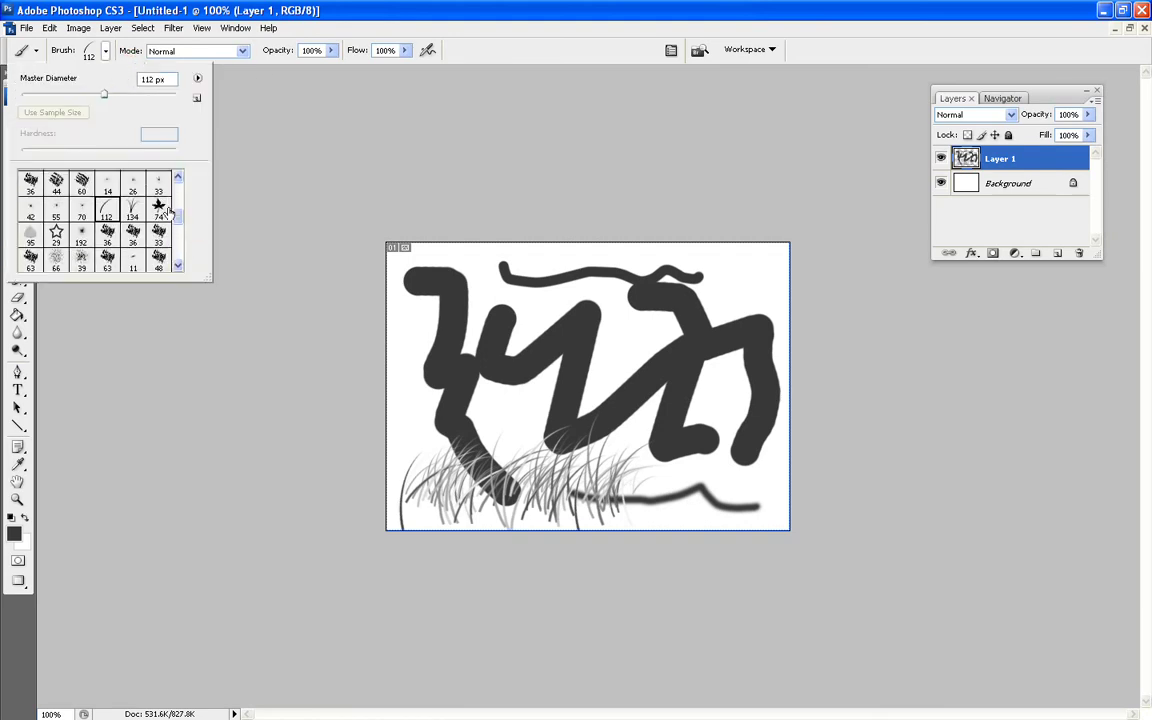
click(158, 206)
click(435, 290)
mouse_move(435, 290)
mouse_down()
mouse_move(520, 280)
mouse_move(640, 300)
mouse_move(760, 340)
mouse_up()
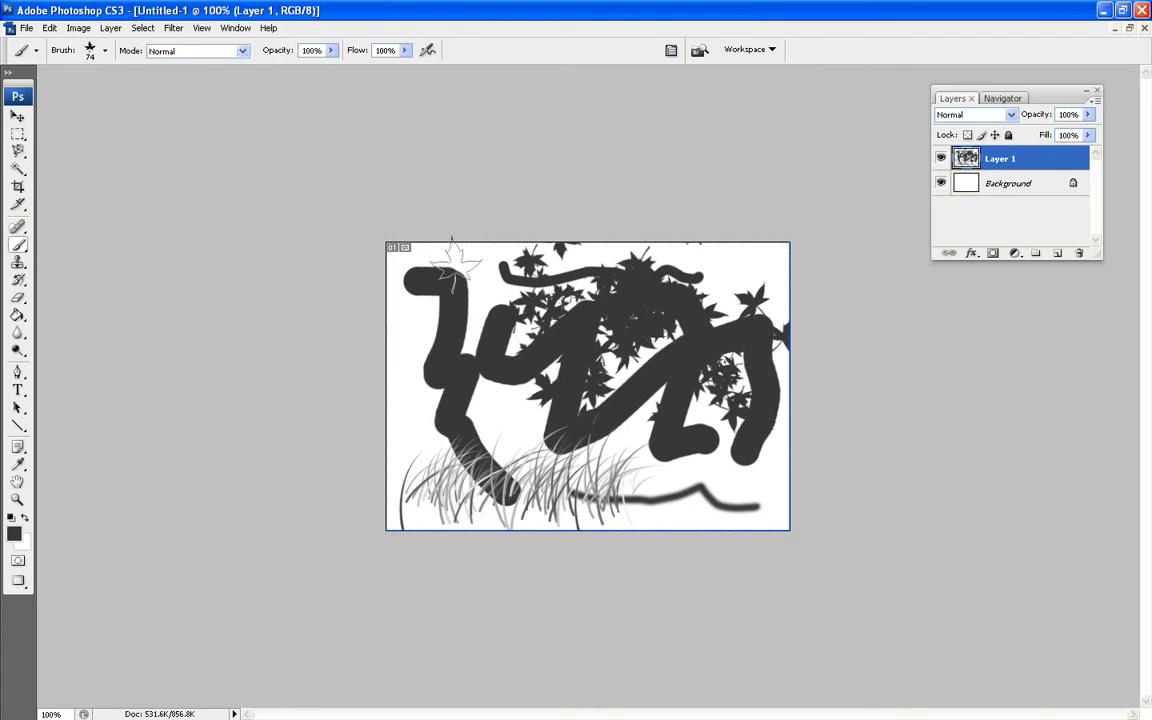
- Reduce the Eraser's brush size and erase a thin zigzag through the middle of the painting
click(18, 299)
click(105, 51)
click(28, 96)
click(589, 329)
mouse_move(561, 302)
mouse_down()
mouse_move(631, 292)
mouse_move(661, 310)
mouse_move(660, 380)
mouse_up()
- Fill the empty area around the strokes with the dark foreground colour using the Paint Bucket, and undo the fill
drag(22, 318, 28, 331)
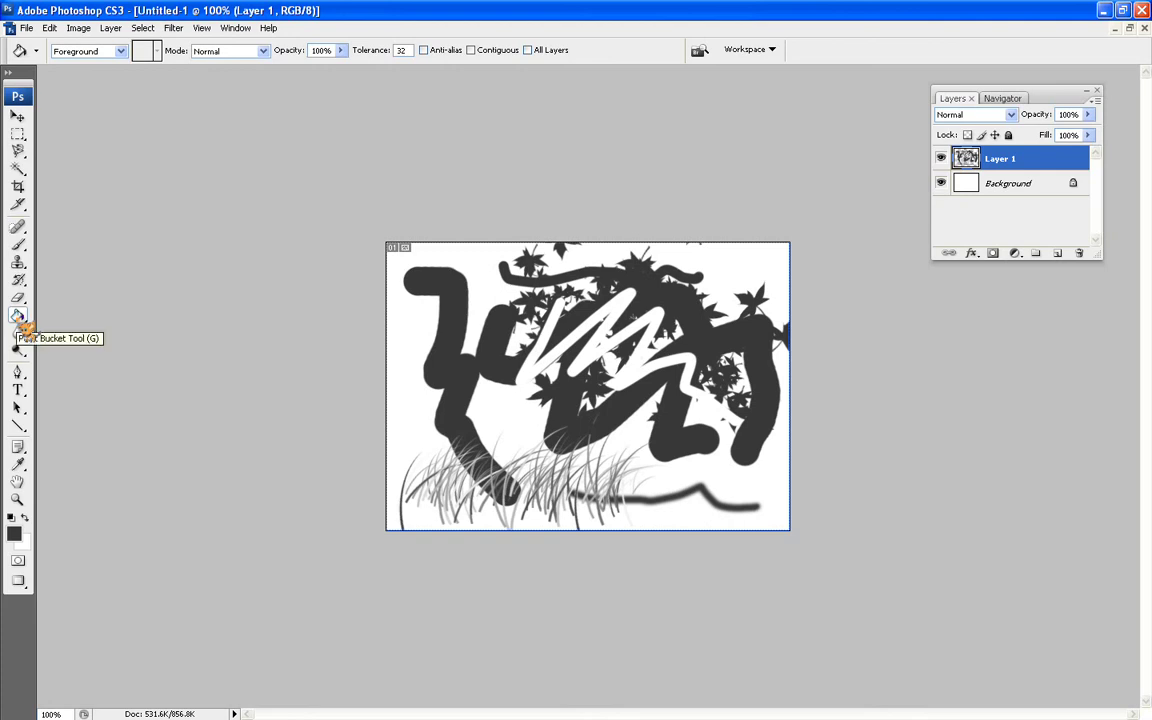
click(403, 330)
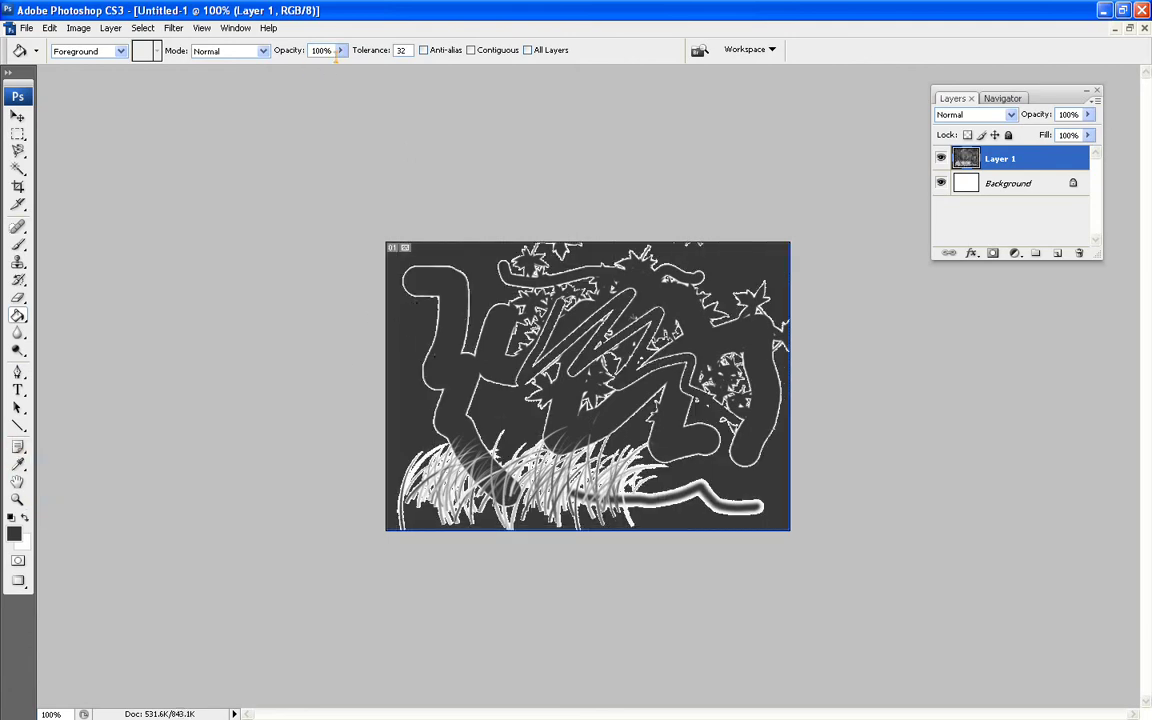
key(ctrl+z)
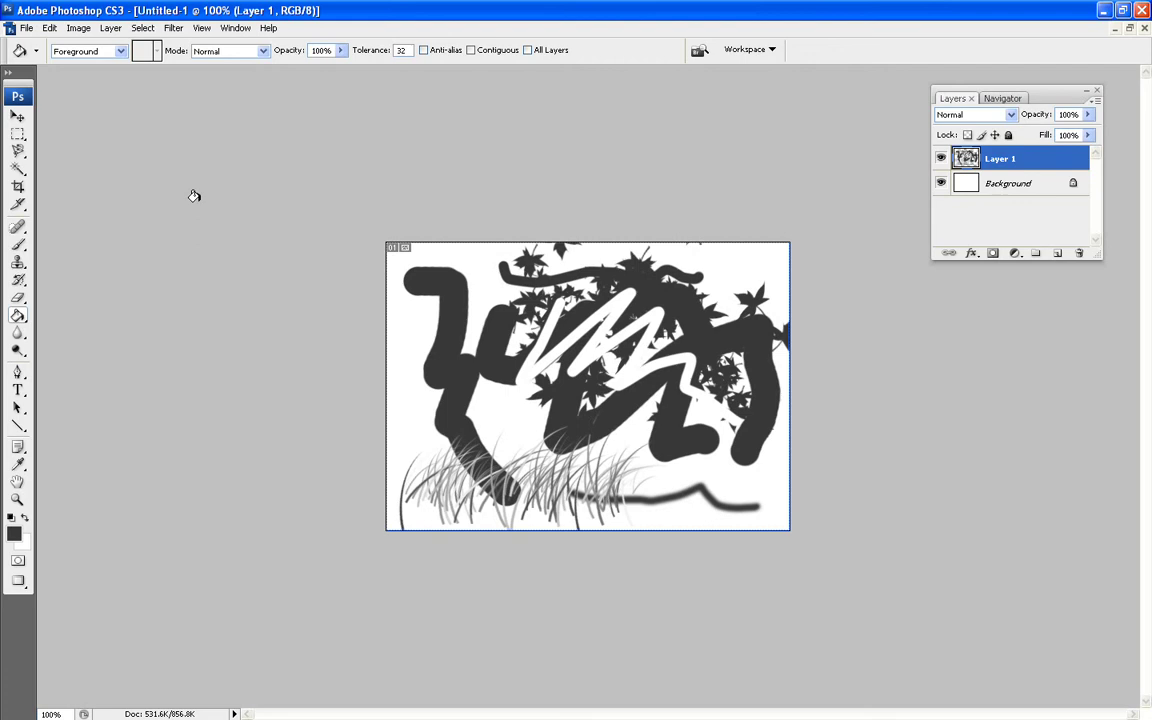
- Draw an upward gradient at 21% opacity from the canvas's middle with the Gradient tool, and undo it
right_click(19, 318)
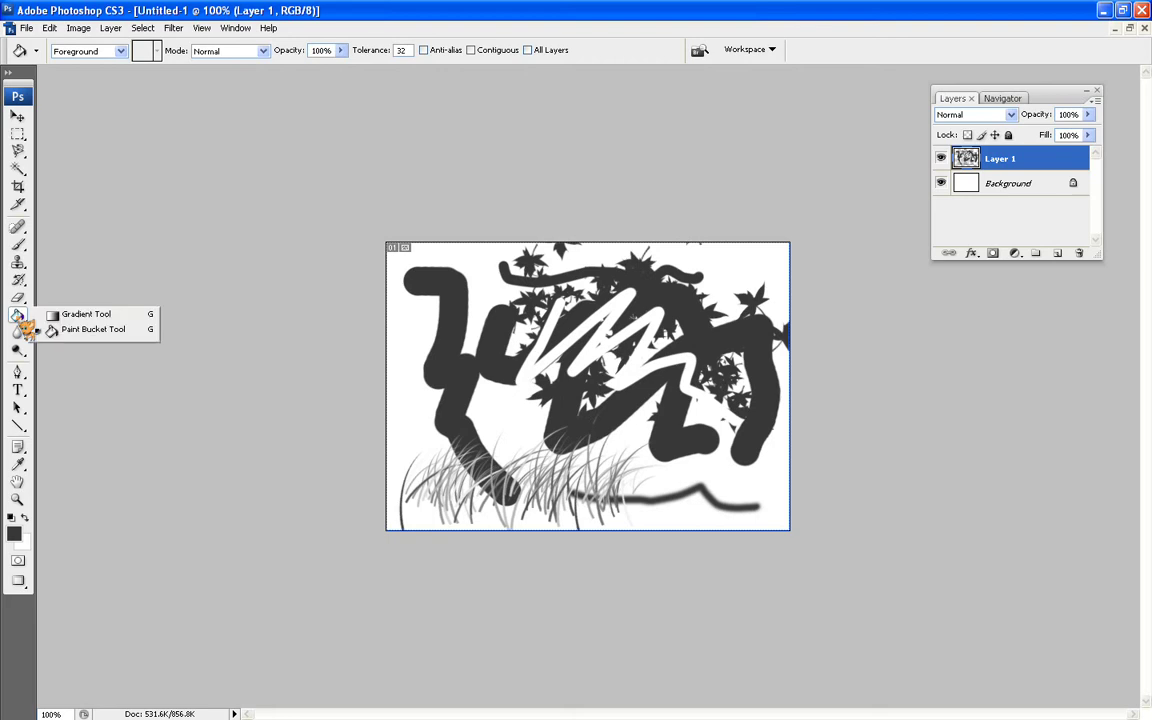
click(86, 314)
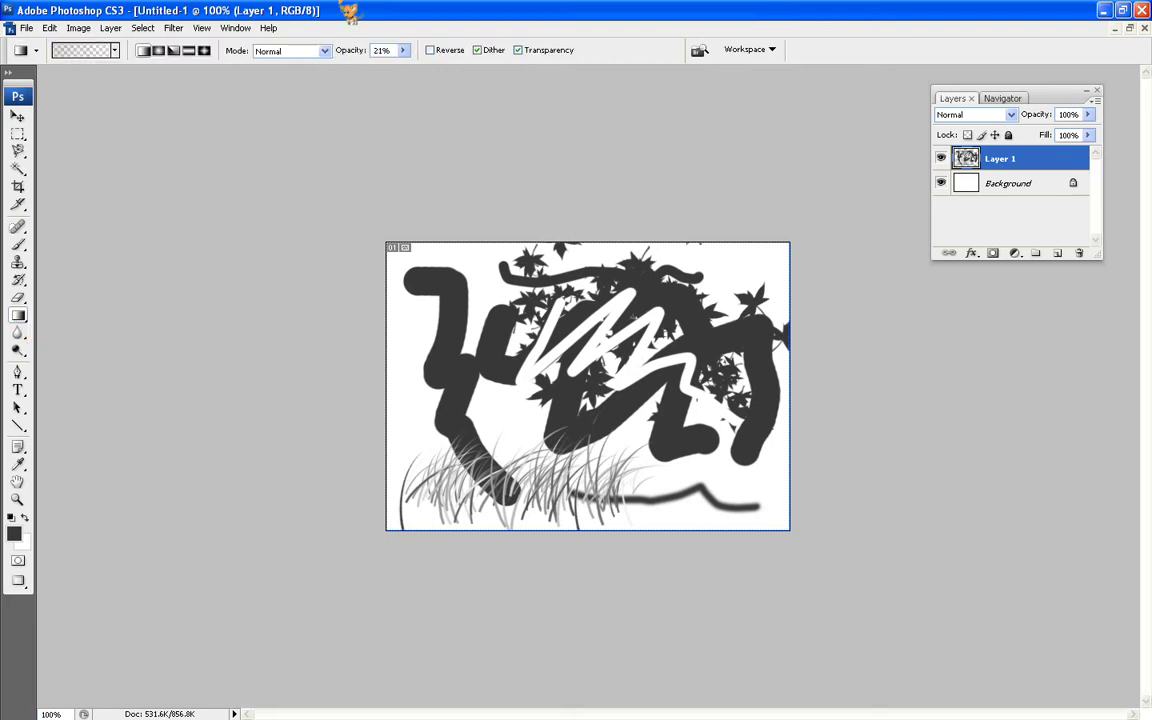
drag(576, 362, 579, 222)
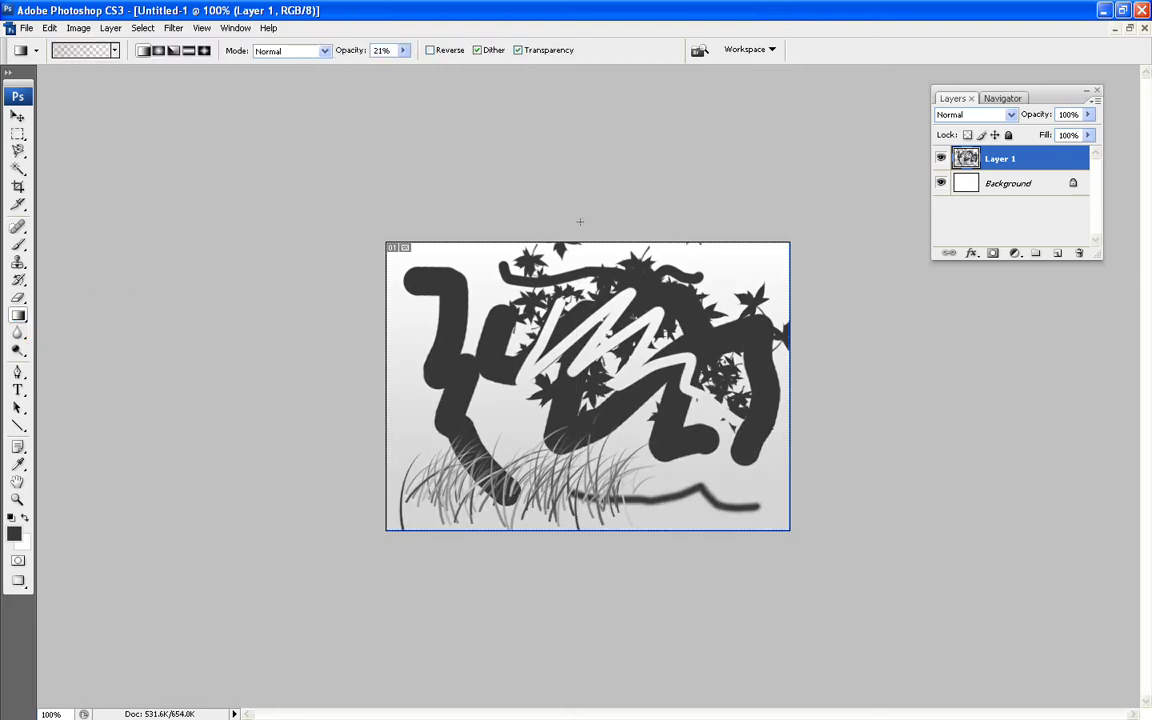
key(ctrl+z)
- Set the gradient opacity to 100%, draw a gradient from the lower part of the canvas upward, and undo it
click(403, 50)
drag(429, 72, 578, 58)
drag(600, 458, 604, 233)
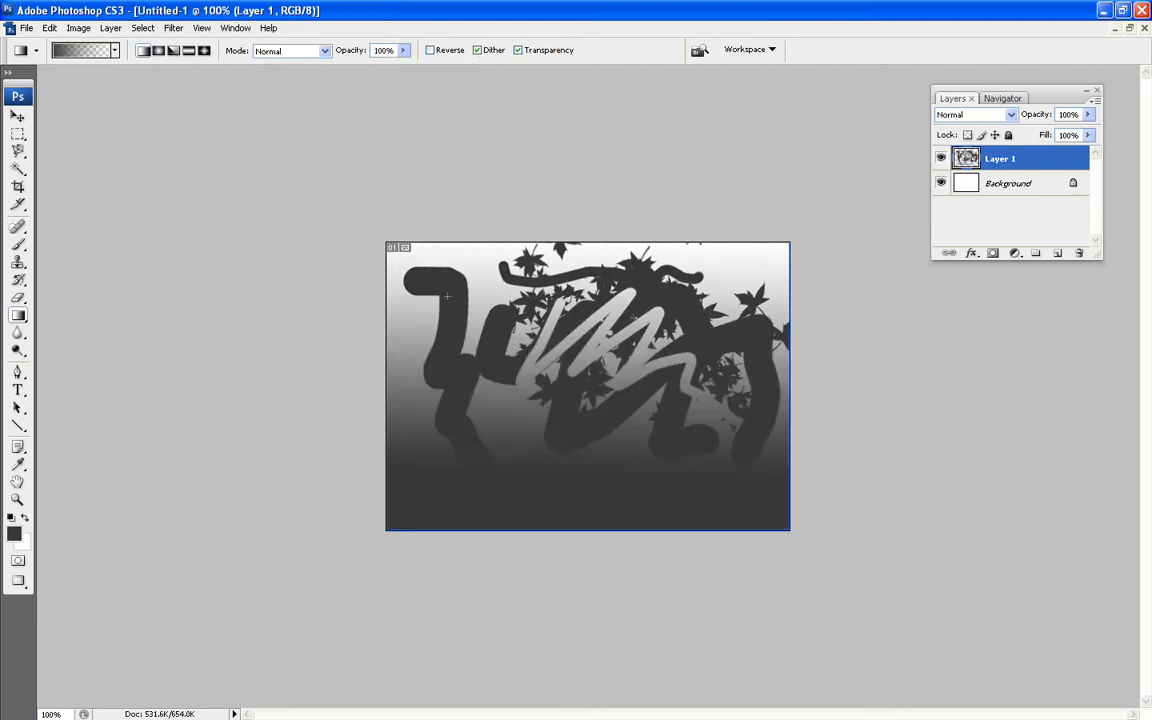
key(ctrl+z)
- Draw a diagonal gradient from the canvas's upper-left corner and a downward one from its upper edge, undoing each
drag(407, 256, 631, 403)
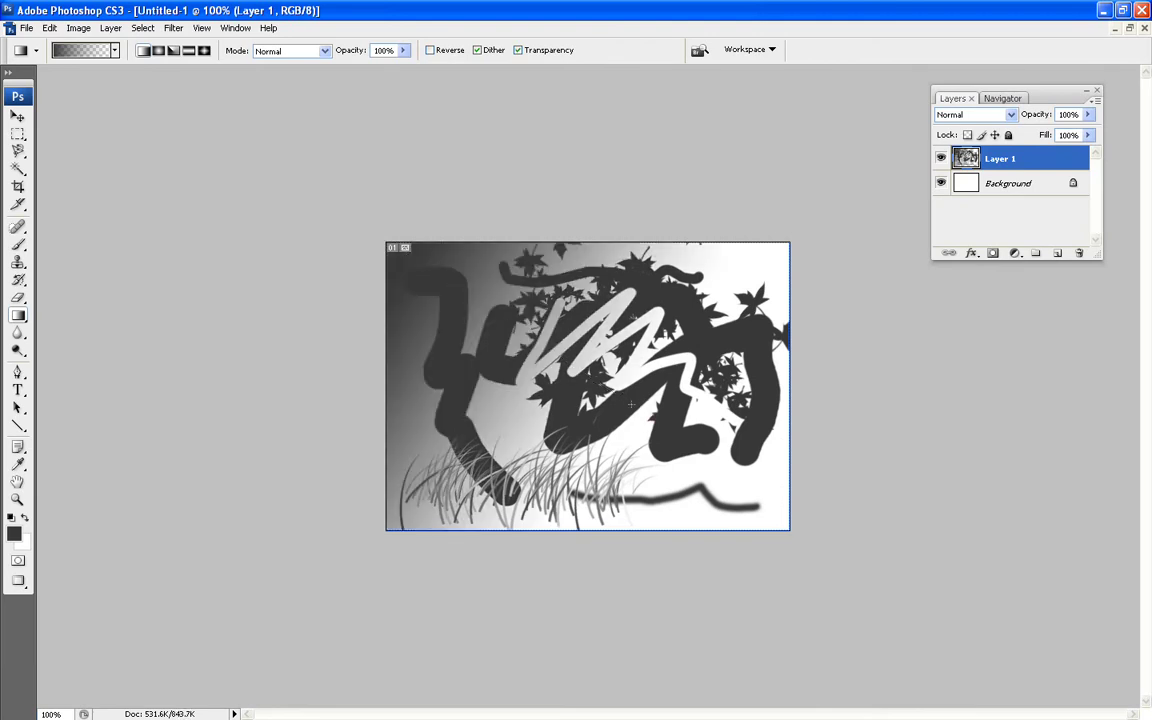
key(ctrl+z)
drag(548, 262, 514, 437)
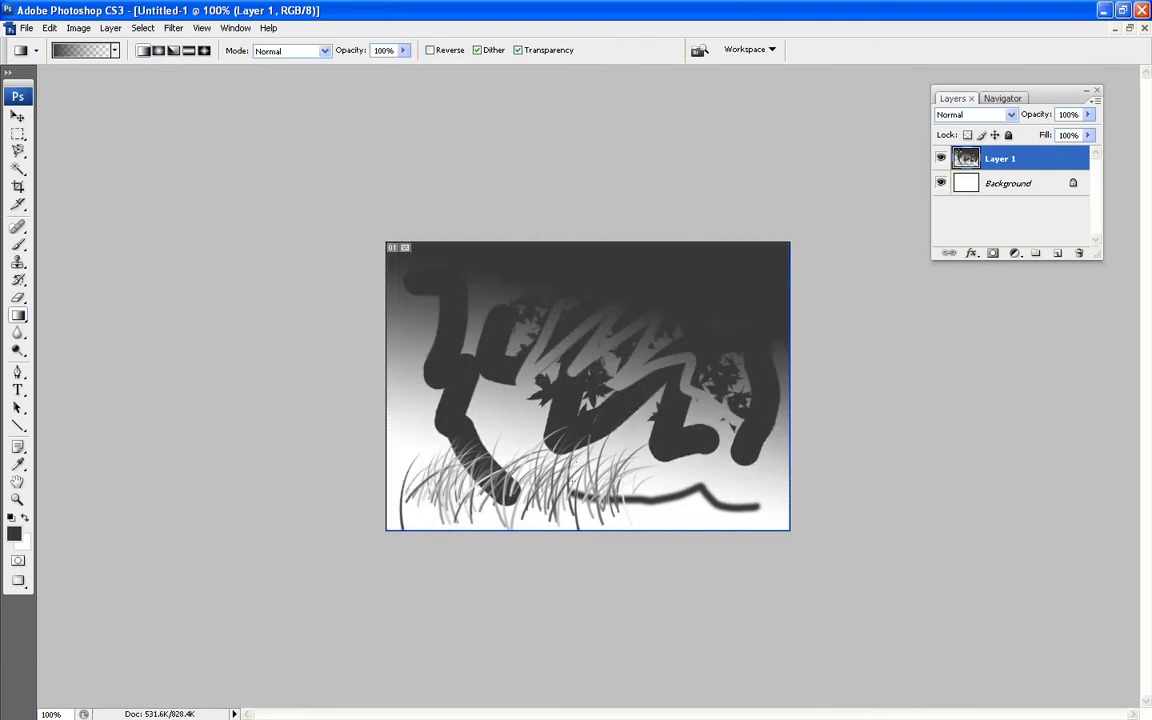
key(ctrl+z)
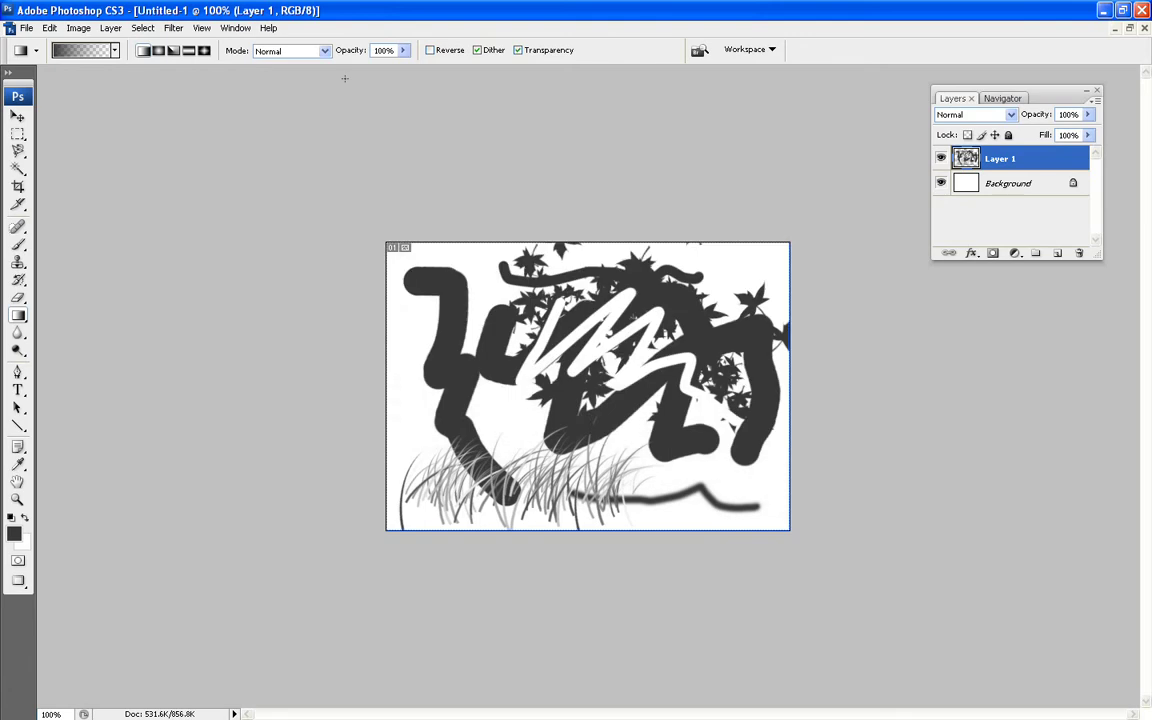
- Blur the area where the two thick dark strokes meet, using the Blur tool with a 44 px brush at 50% strength
click(18, 334)
click(105, 50)
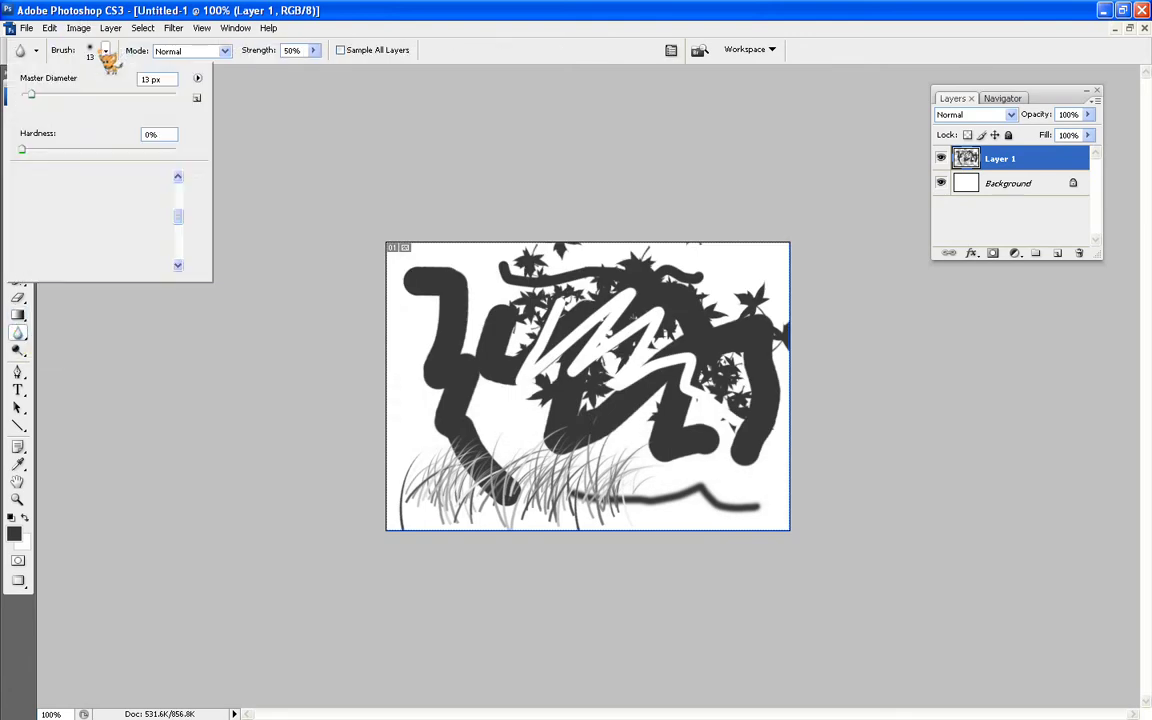
click(56, 183)
key(Return)
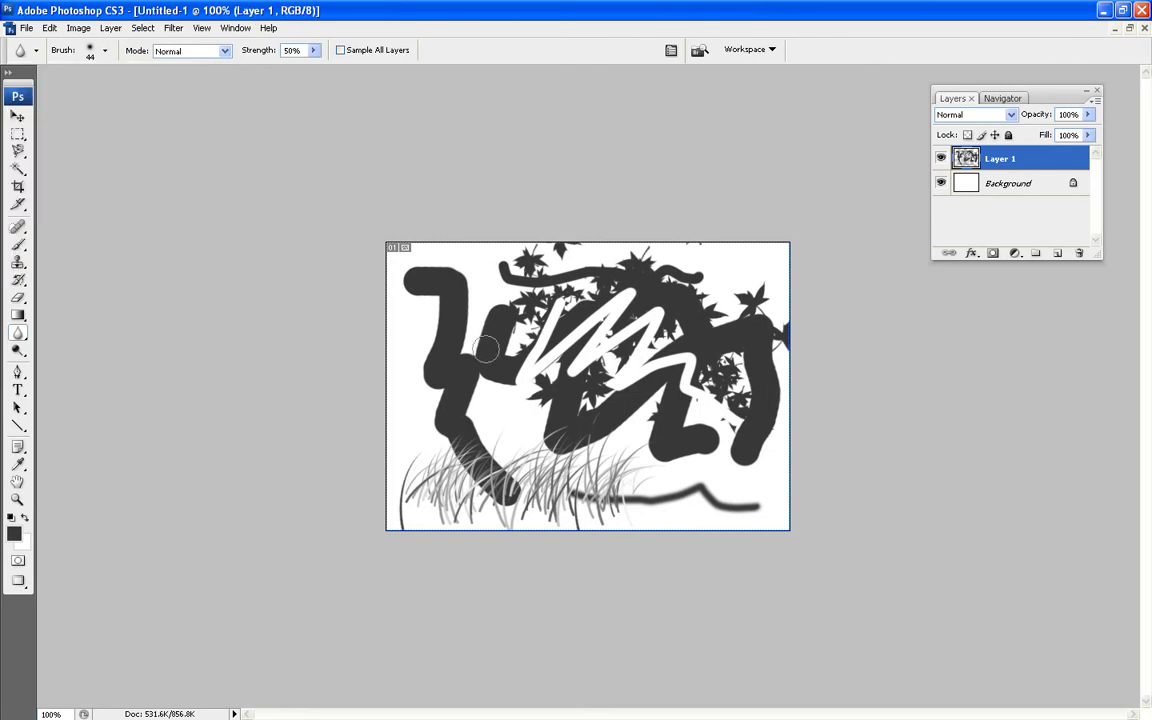
mouse_move(487, 335)
mouse_down()
mouse_move(432, 306)
mouse_move(428, 315)
mouse_move(439, 286)
mouse_move(490, 328)
mouse_move(432, 320)
mouse_move(462, 393)
mouse_up()
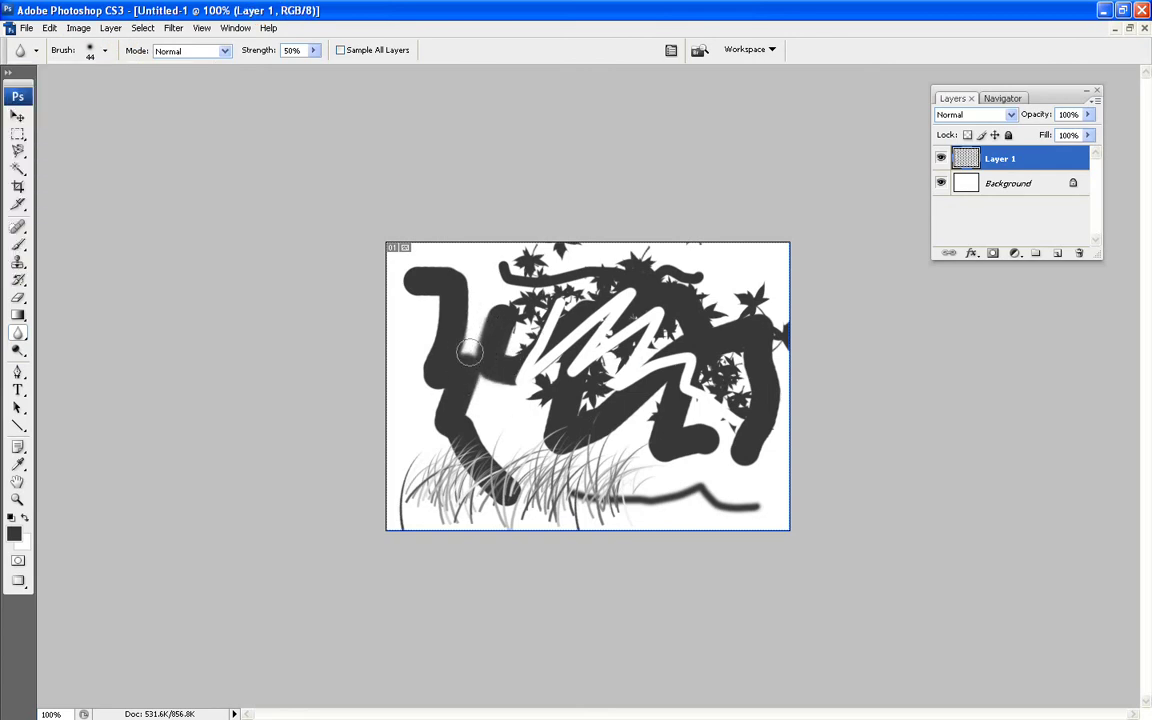
- Sharpen the blurred gap between the two thick strokes using the Sharpen tool with a 13 px brush
click(19, 334)
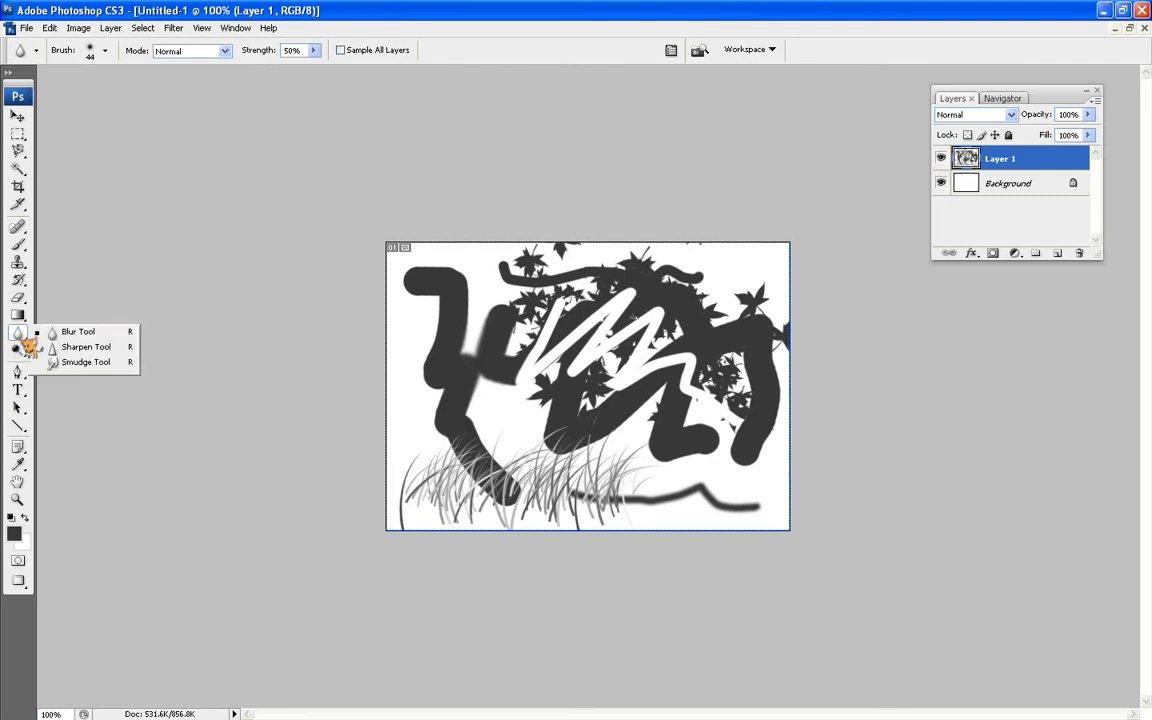
click(80, 347)
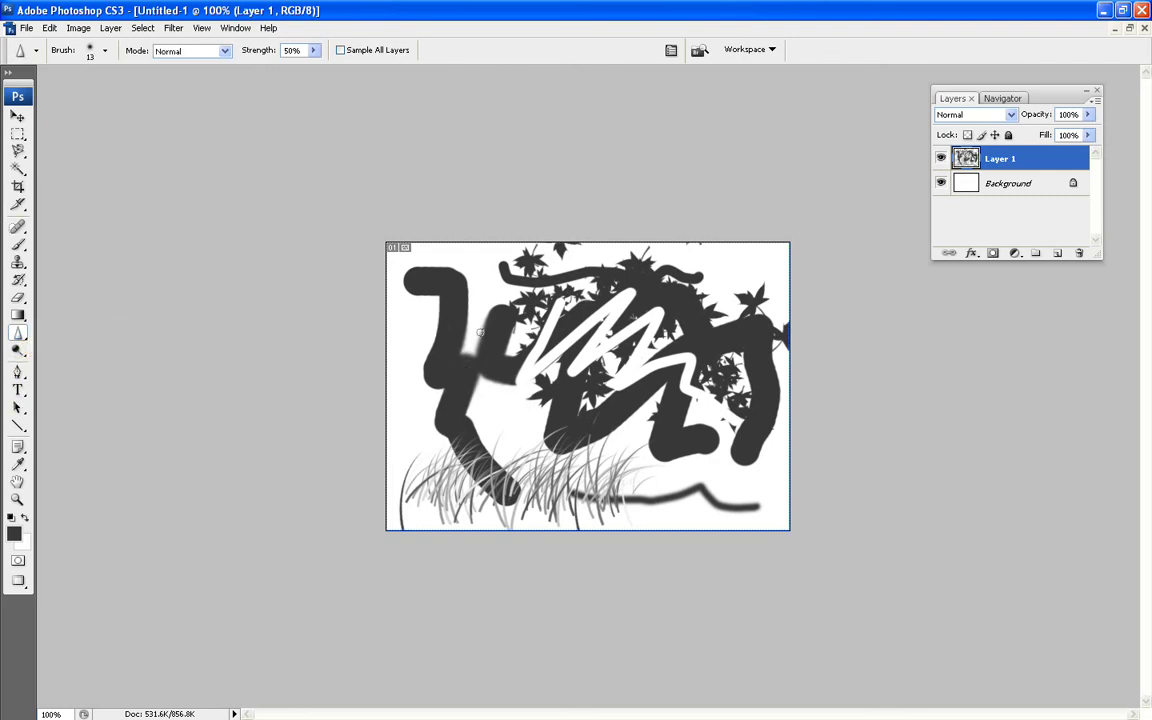
drag(477, 366, 468, 373)
- Smear the edges of the leftmost thick stroke outward into spikes using the Smudge tool with an 8 px brush
click(18, 333)
click(64, 364)
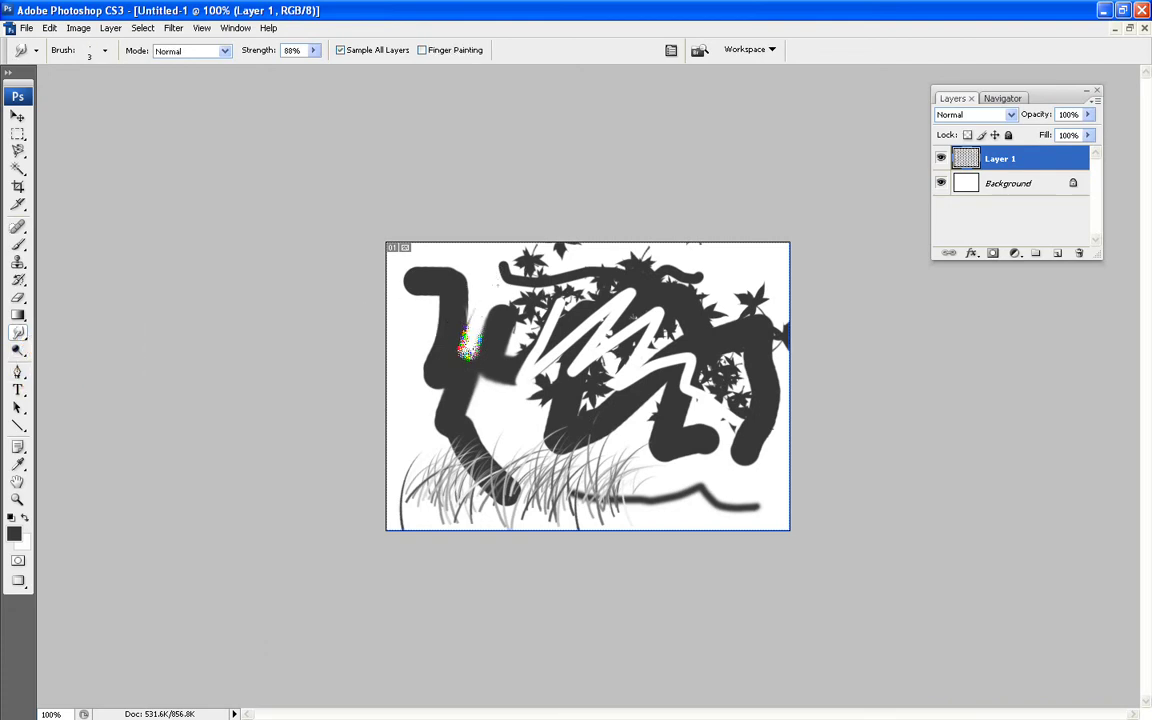
click(104, 50)
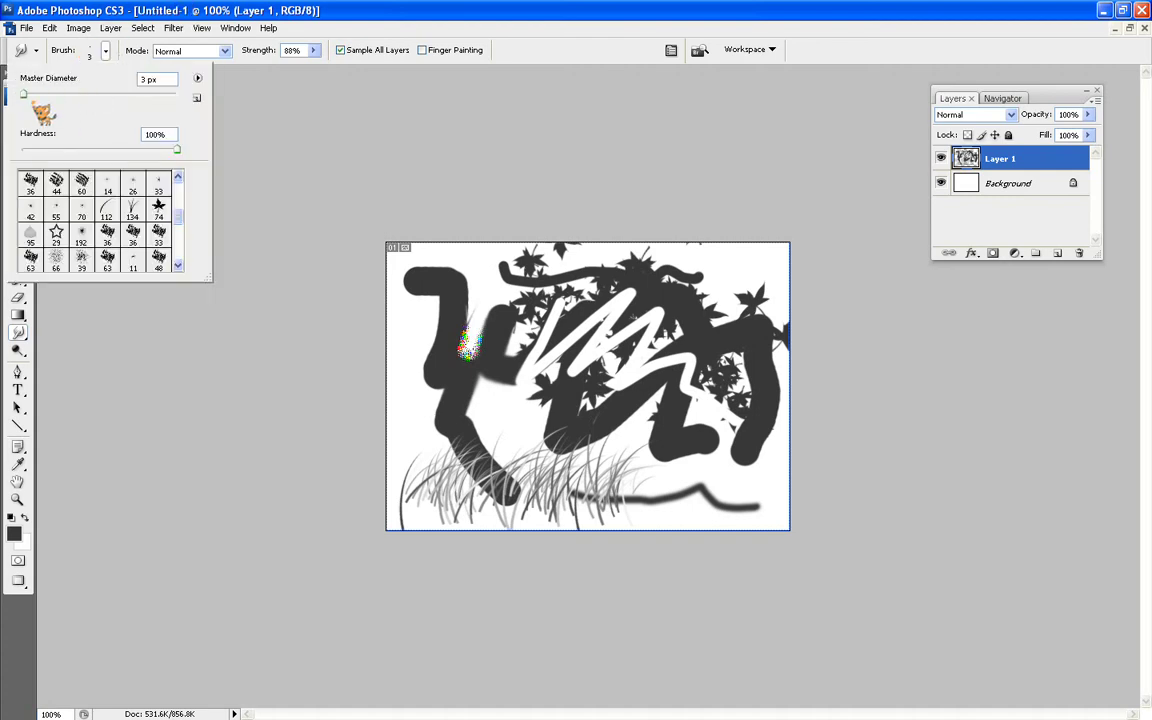
text(8)
key(Return)
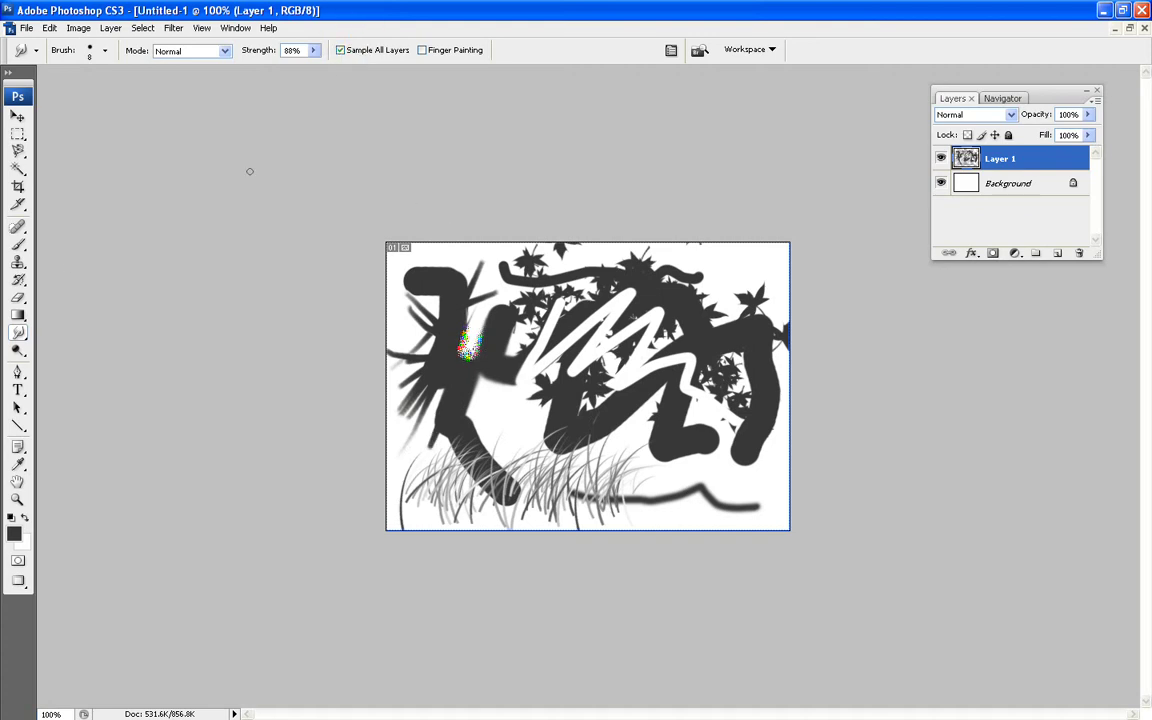
- Lighten the top of the leftmost stroke and the right-hand arch using the Dodge tool with a 38 px brush
click(19, 351)
click(104, 50)
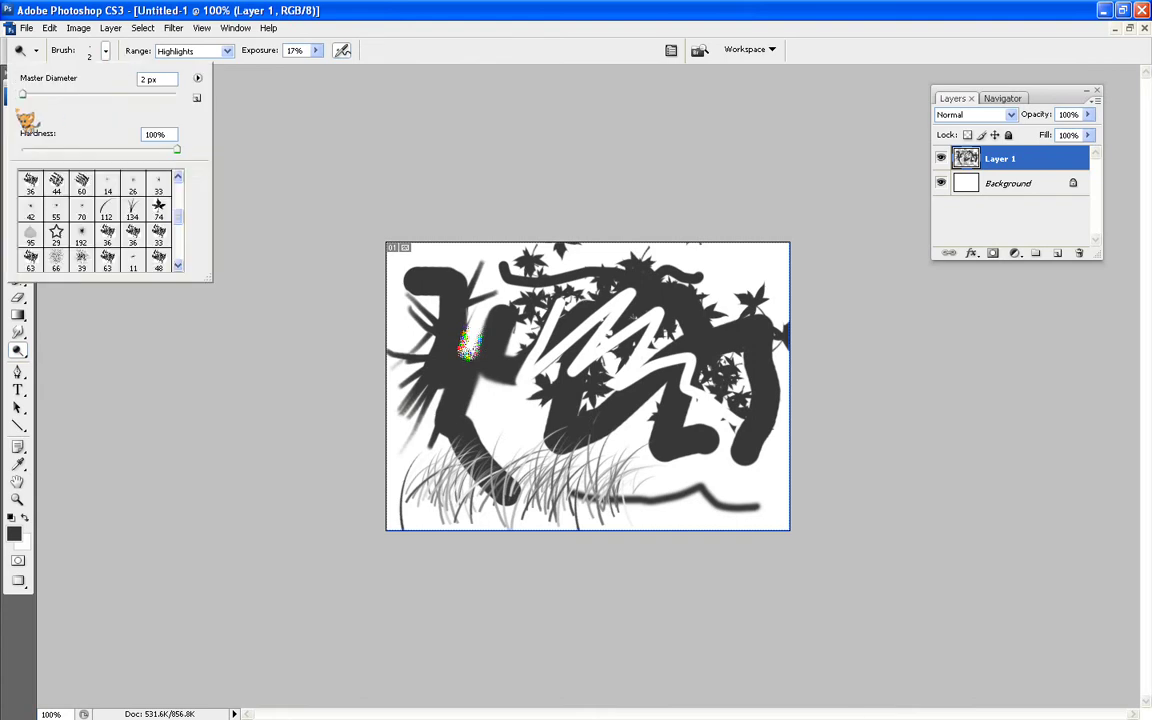
text(38)
key(Return)
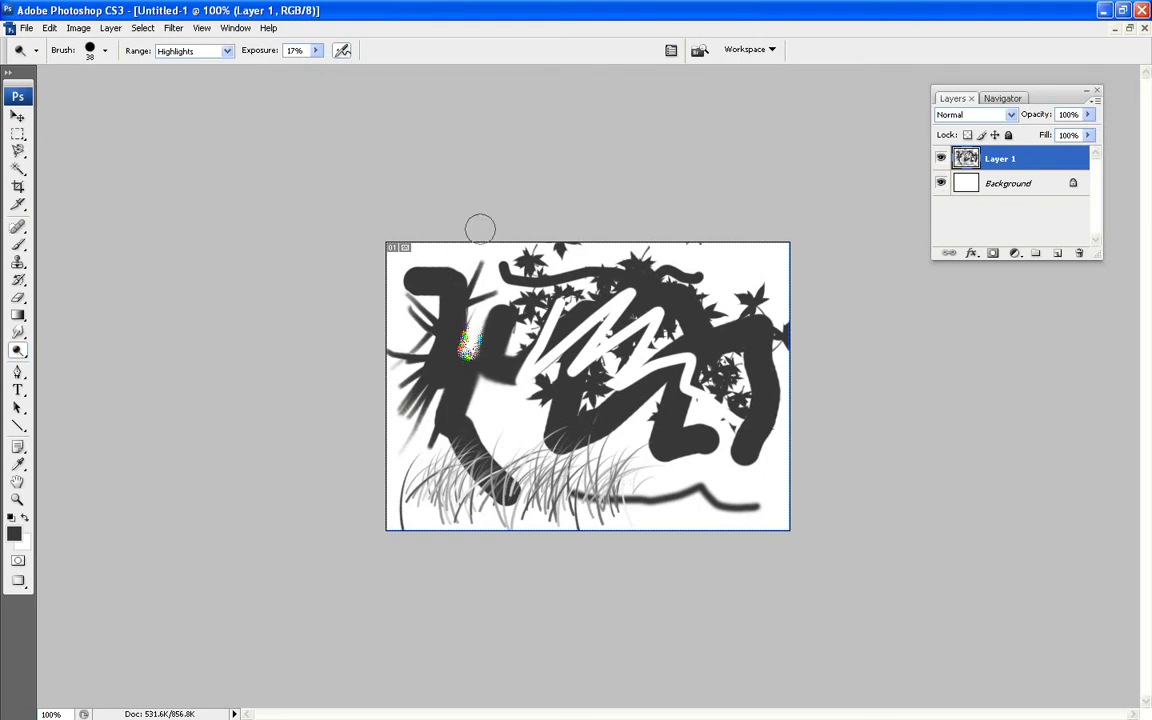
mouse_move(455, 320)
mouse_down()
mouse_move(455, 283)
mouse_move(430, 275)
mouse_move(420, 285)
mouse_move(439, 361)
mouse_move(430, 270)
mouse_move(460, 281)
mouse_move(410, 290)
mouse_move(400, 260)
mouse_move(410, 285)
mouse_move(432, 265)
mouse_move(410, 295)
mouse_up()
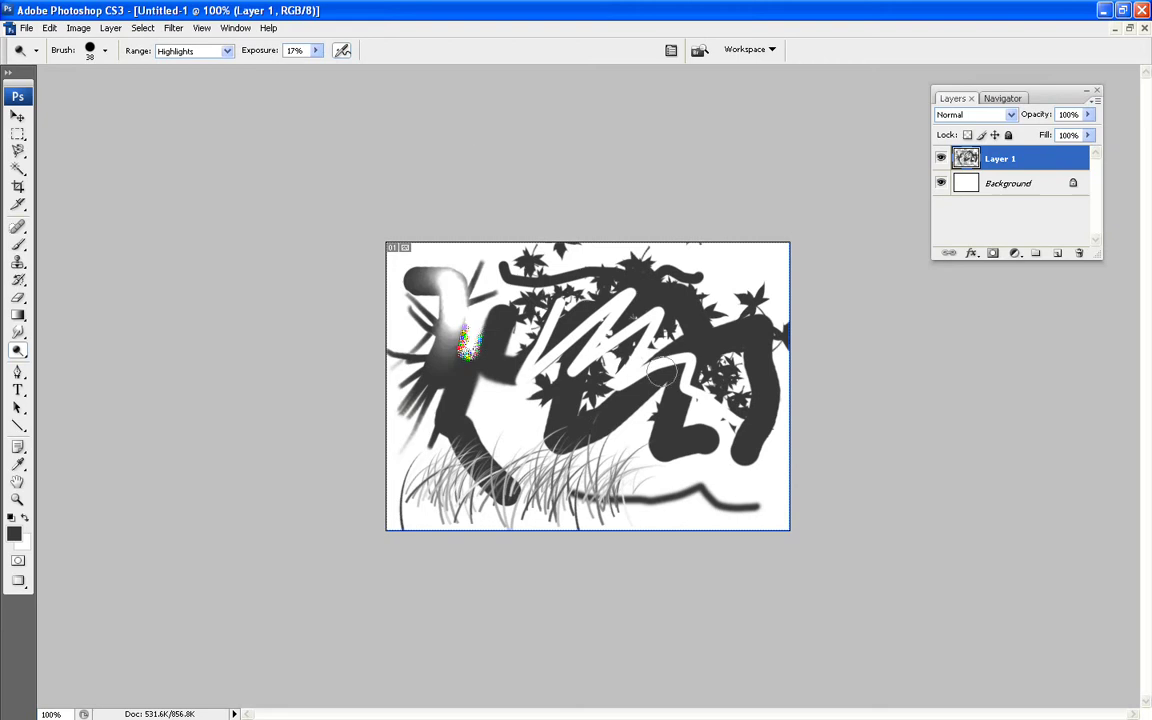
mouse_move(755, 349)
mouse_down()
mouse_move(705, 345)
mouse_move(716, 339)
mouse_move(766, 372)
mouse_move(769, 413)
mouse_move(758, 361)
mouse_move(728, 341)
mouse_move(755, 326)
mouse_move(760, 374)
mouse_move(742, 334)
mouse_move(712, 340)
mouse_move(752, 325)
mouse_move(758, 375)
mouse_move(757, 341)
mouse_move(757, 361)
mouse_move(719, 338)
mouse_move(724, 326)
mouse_move(747, 335)
mouse_move(779, 388)
mouse_move(727, 332)
mouse_up()
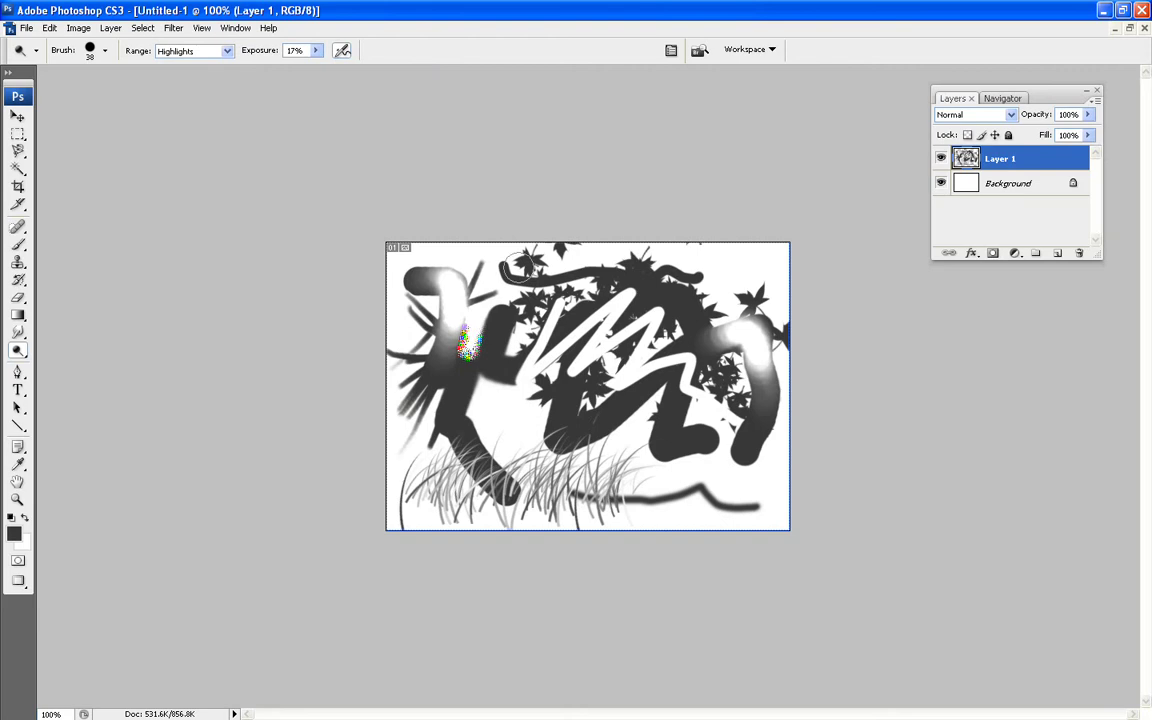
- Darken the lower part of the leftmost stroke and the central strokes and leaves using the Burn tool with a 38 px brush
click(18, 350)
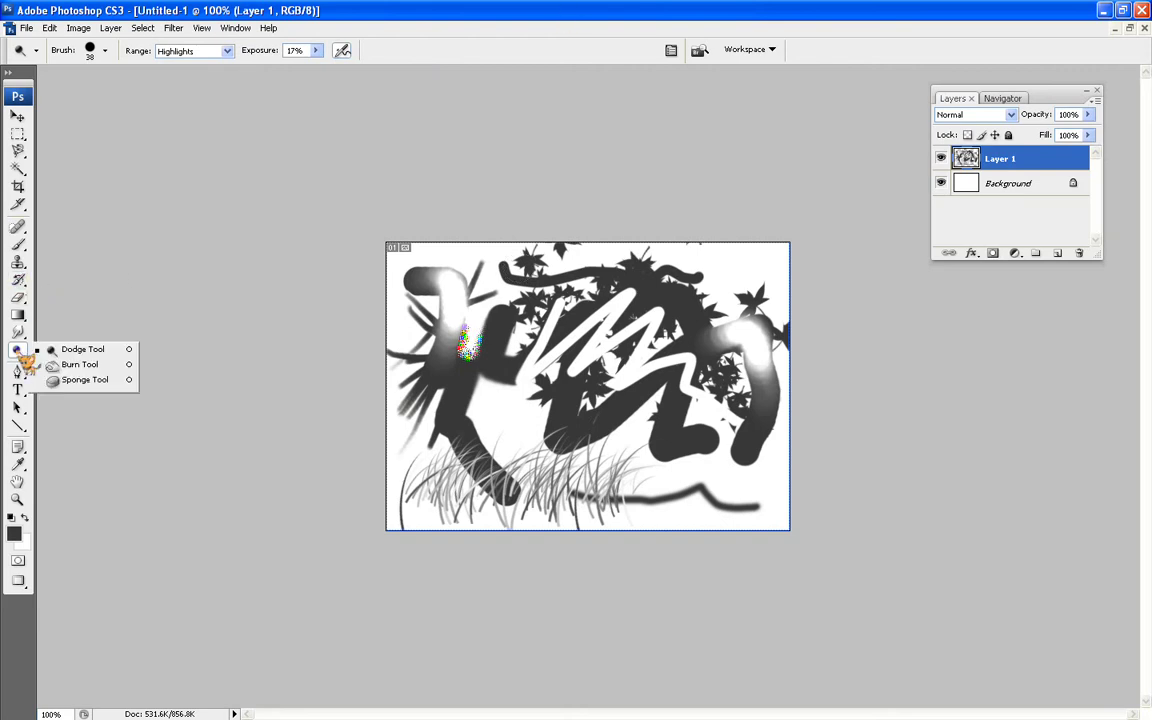
click(85, 364)
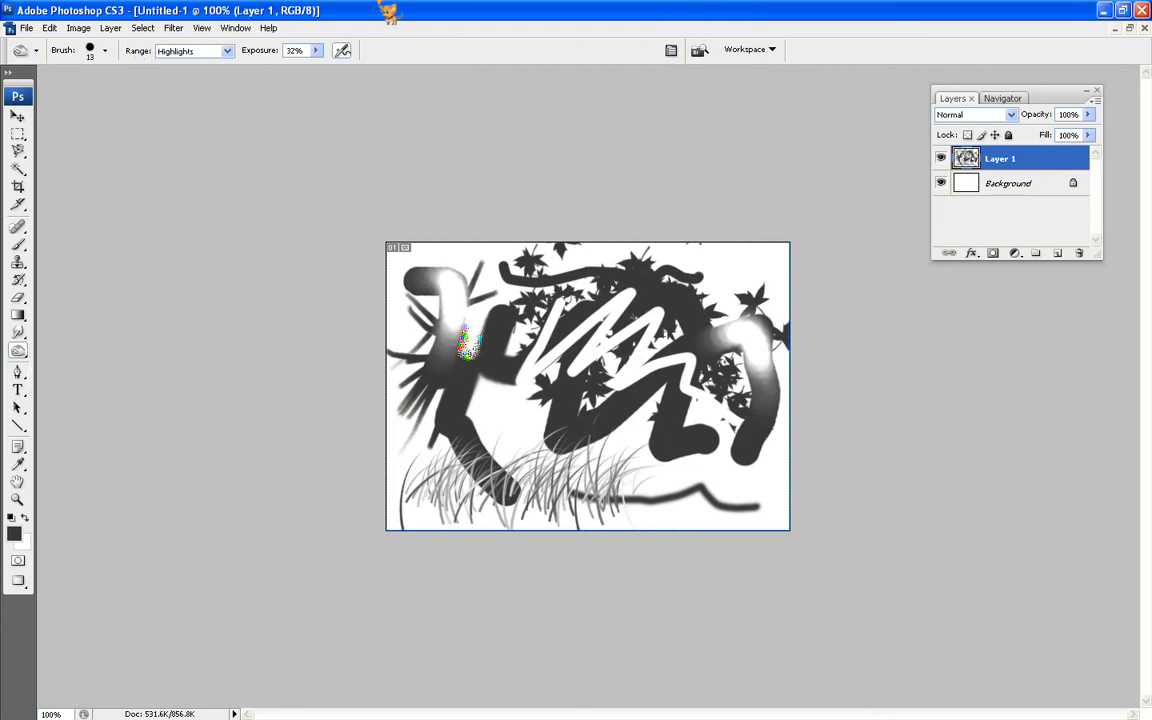
click(104, 50)
double_click(154, 147)
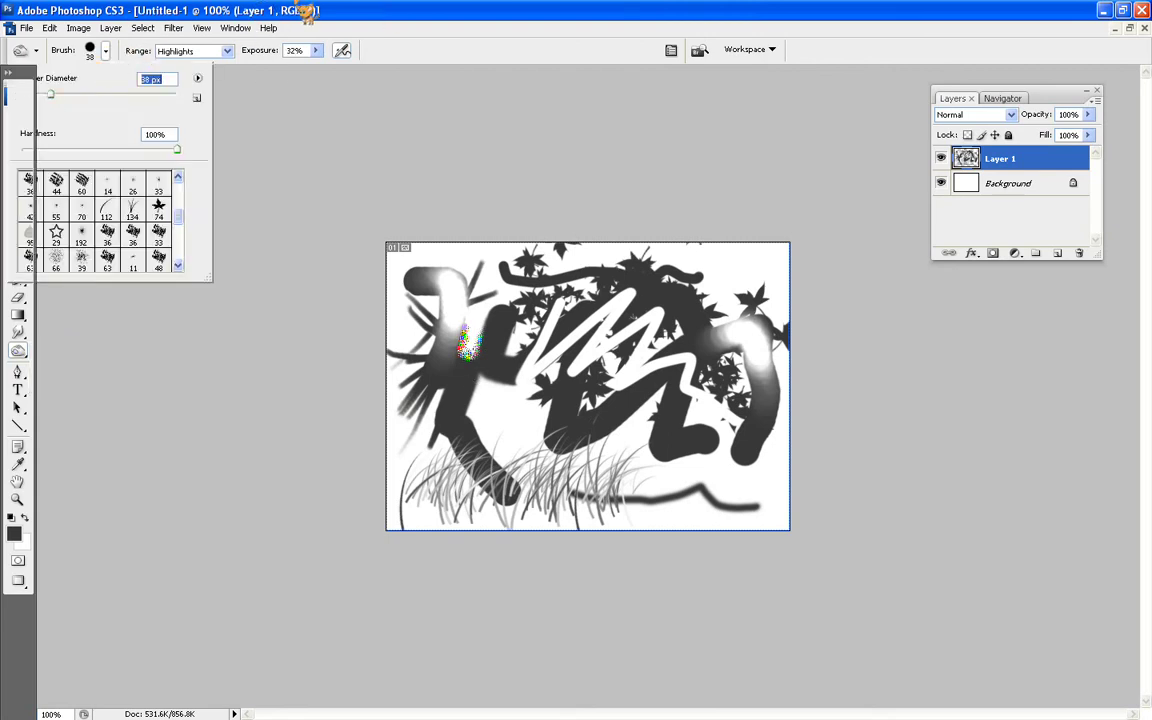
text(38)
key(Return)
mouse_move(447, 413)
mouse_down()
mouse_move(405, 372)
mouse_move(465, 457)
mouse_up()
mouse_move(661, 447)
mouse_down()
mouse_move(603, 337)
mouse_move(600, 375)
mouse_move(600, 357)
mouse_move(497, 408)
mouse_move(520, 395)
mouse_move(508, 385)
mouse_move(567, 392)
mouse_move(545, 378)
mouse_move(510, 385)
mouse_move(508, 405)
mouse_move(600, 409)
mouse_move(560, 332)
mouse_up()
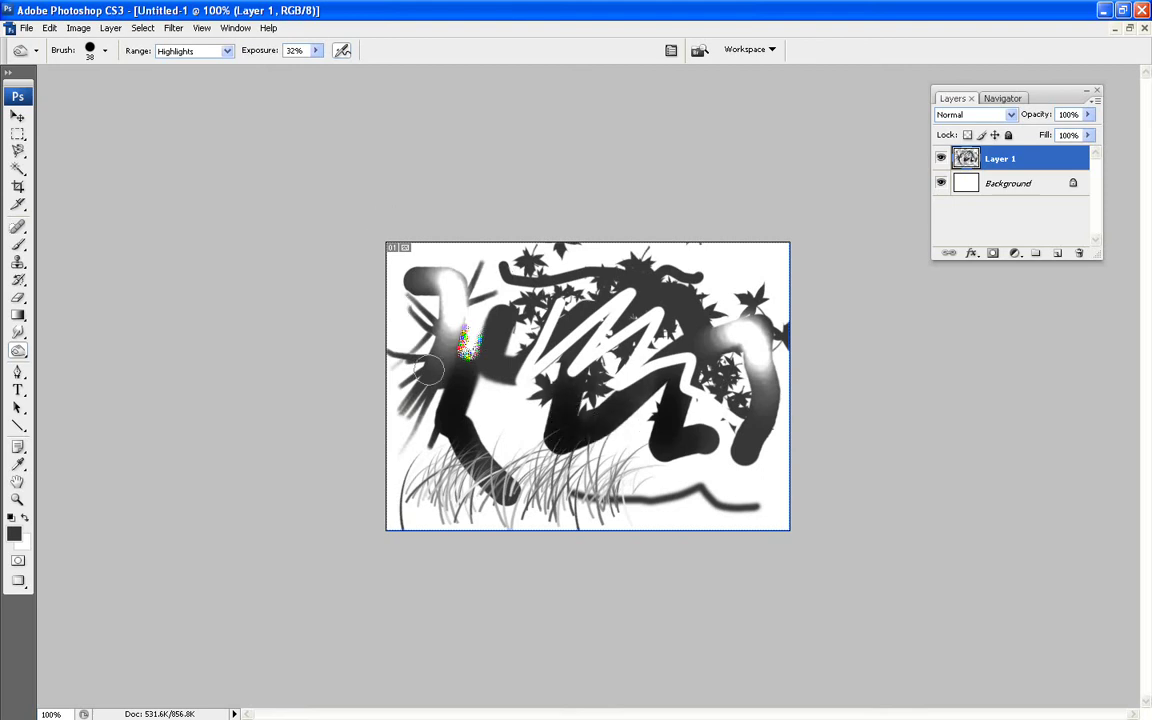
mouse_move(656, 266)
mouse_down()
mouse_move(625, 285)
mouse_move(686, 278)
mouse_move(686, 316)
mouse_move(626, 284)
mouse_move(614, 292)
mouse_move(619, 255)
mouse_up()
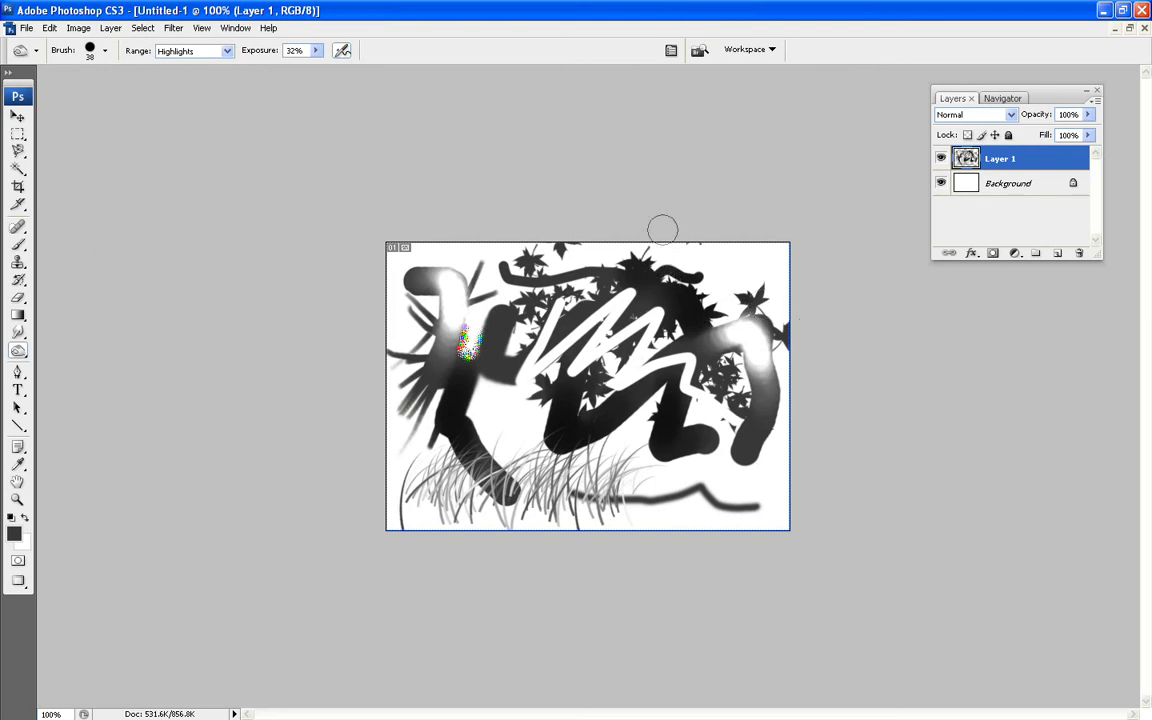
mouse_move(610, 339)
mouse_down()
mouse_move(611, 292)
mouse_move(621, 315)
mouse_move(617, 330)
mouse_move(606, 305)
mouse_move(602, 365)
mouse_move(642, 322)
mouse_up()
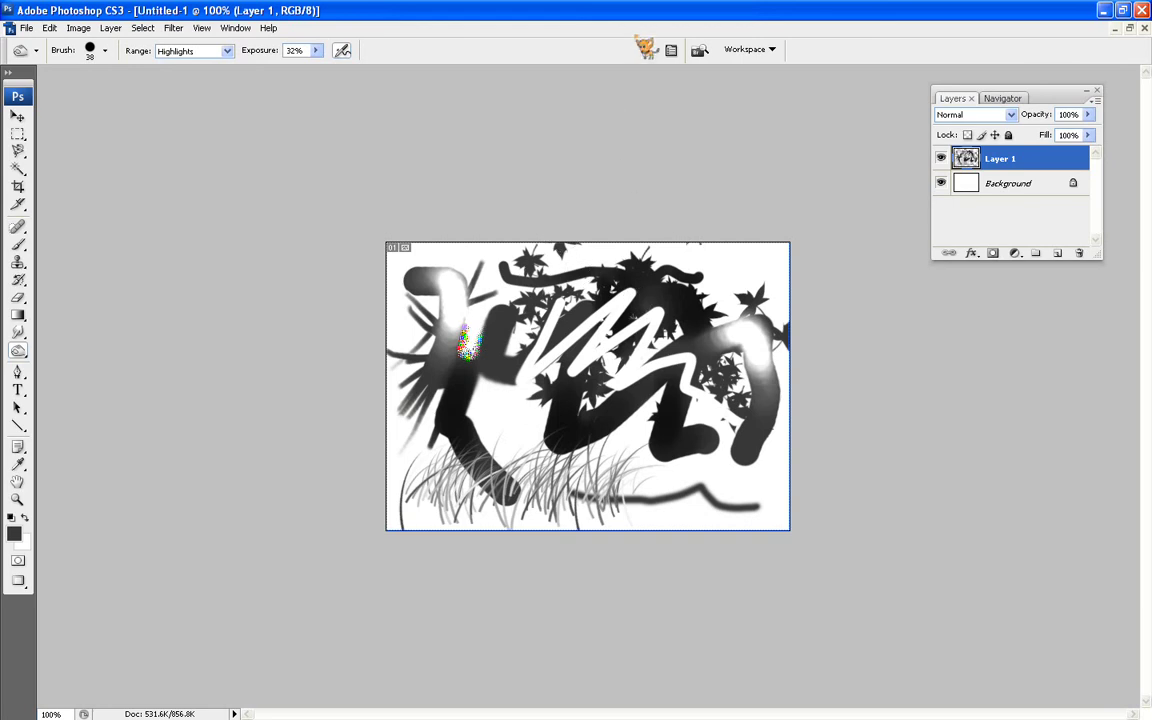
- Desaturate the coloured speckles and the top of the leftmost stroke using the Sponge tool at 50% flow
click(26, 354)
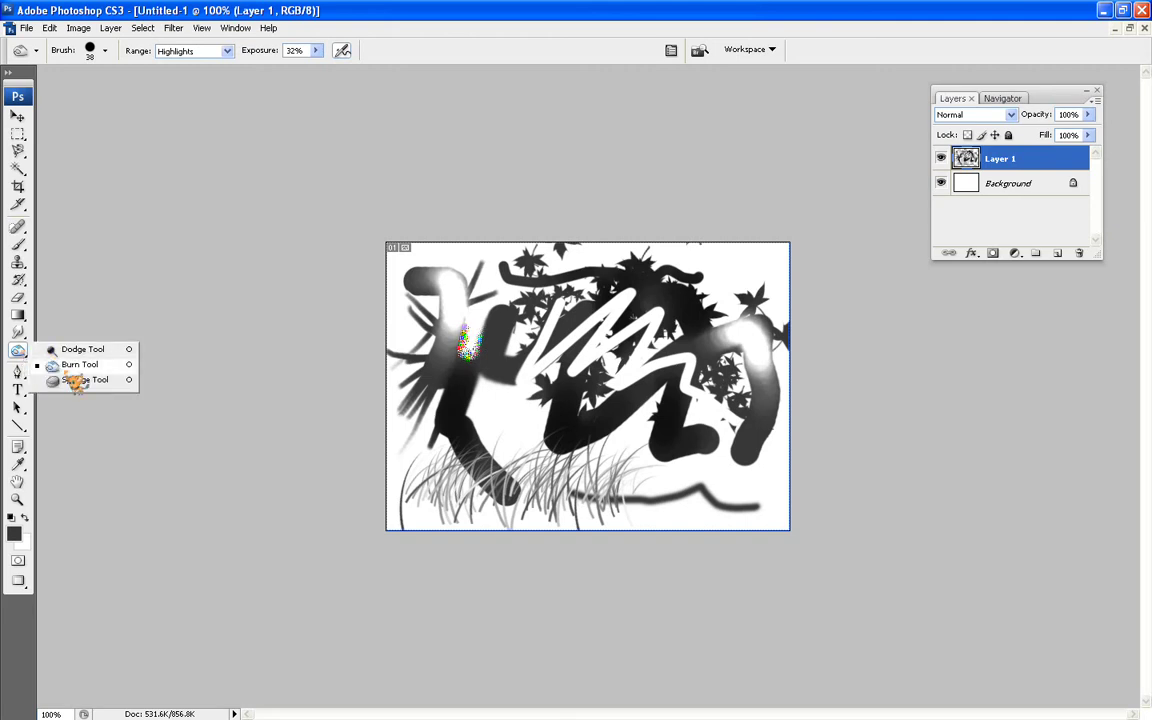
click(74, 383)
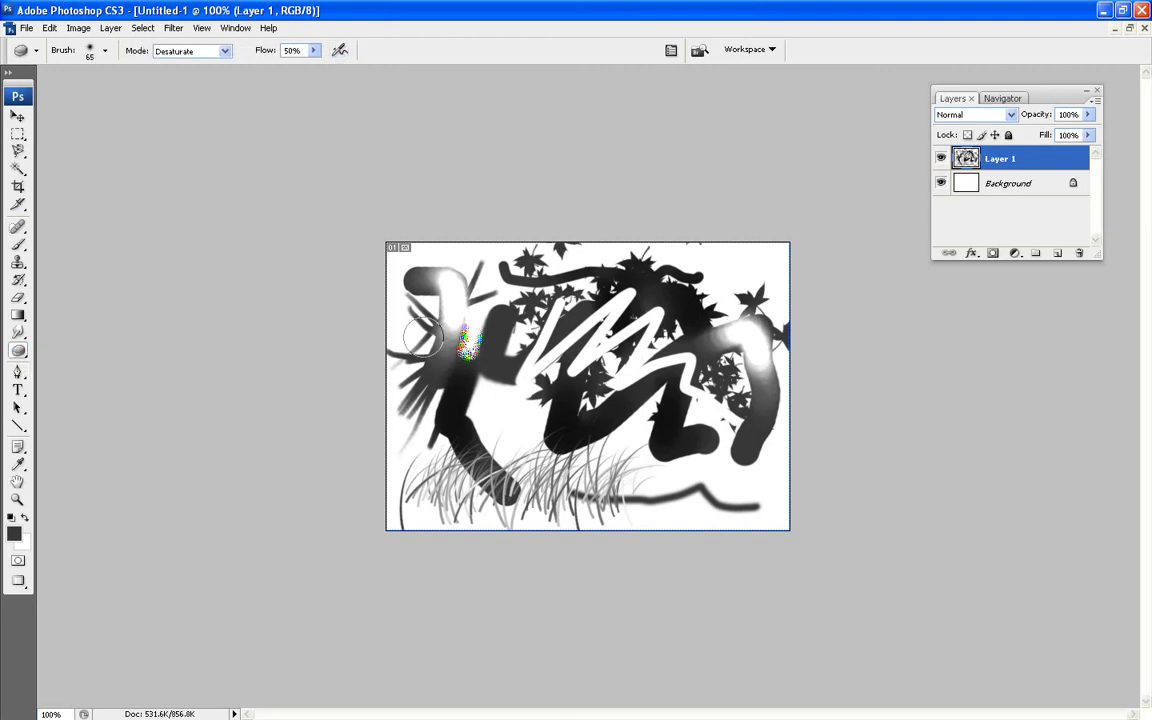
drag(450, 338, 447, 352)
drag(425, 281, 445, 287)
- Switch to the Pen tool and create a new blank white document
click(22, 372)
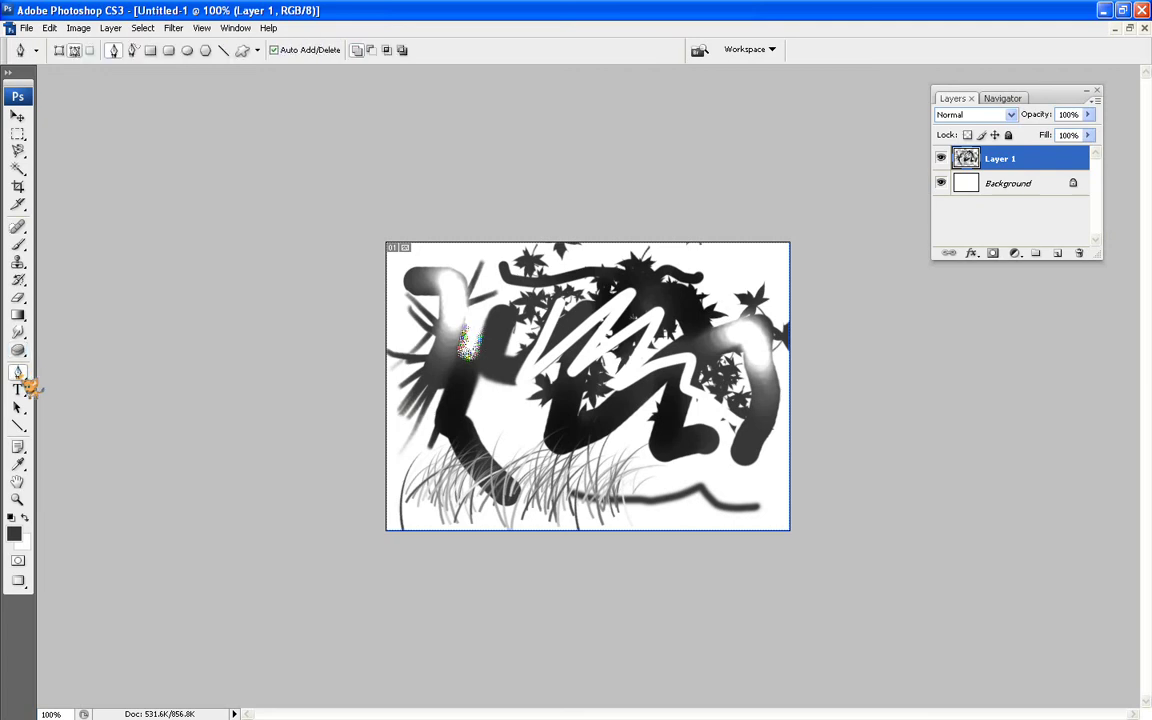
click(26, 27)
click(40, 41)
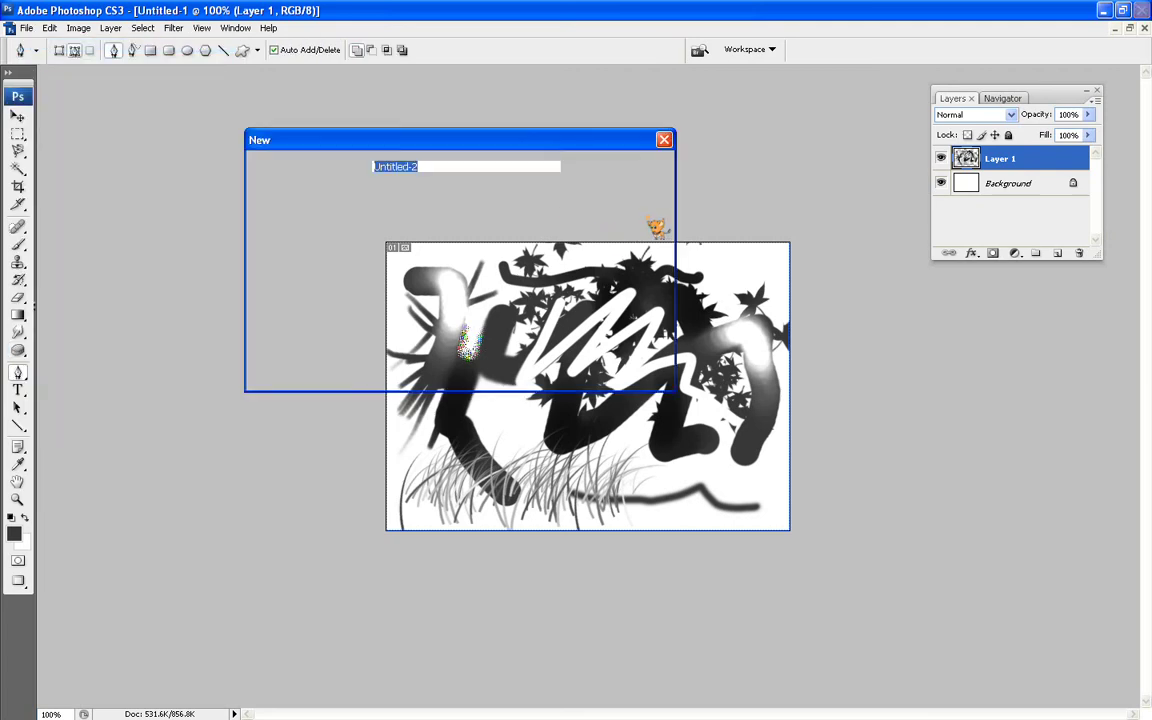
click(641, 186)
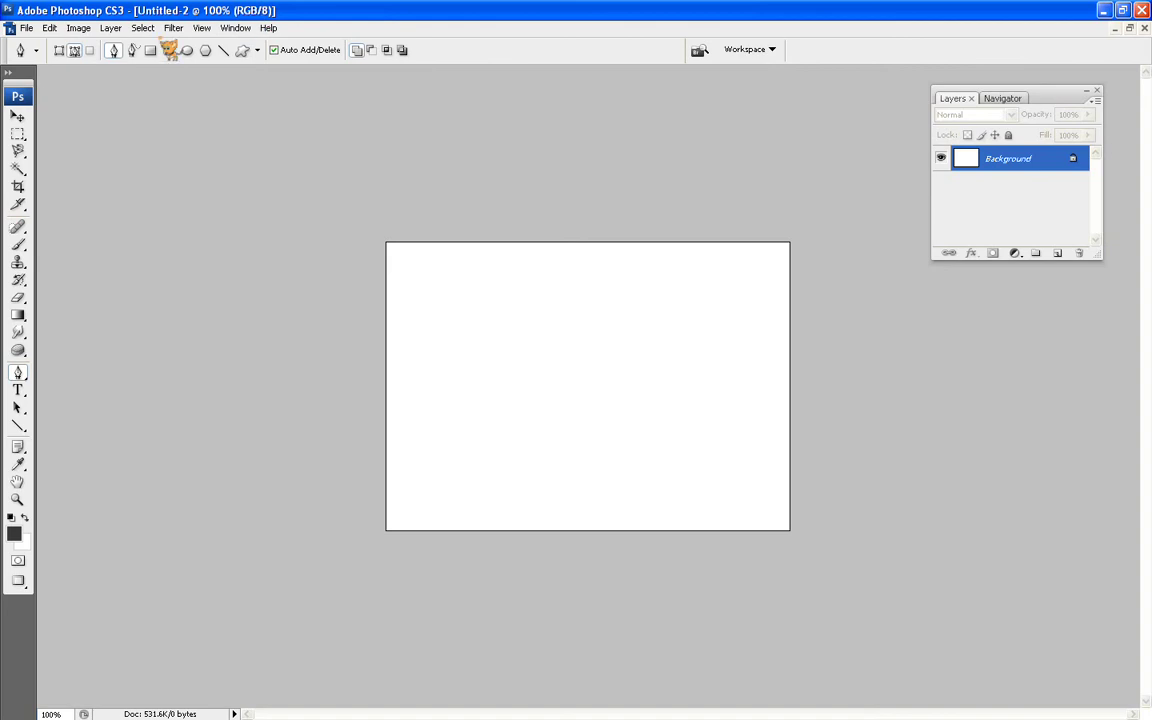
- Draw an open zigzag path with four anchor points across the canvas using the Pen tool in Paths mode
click(74, 50)
click(487, 349)
click(671, 384)
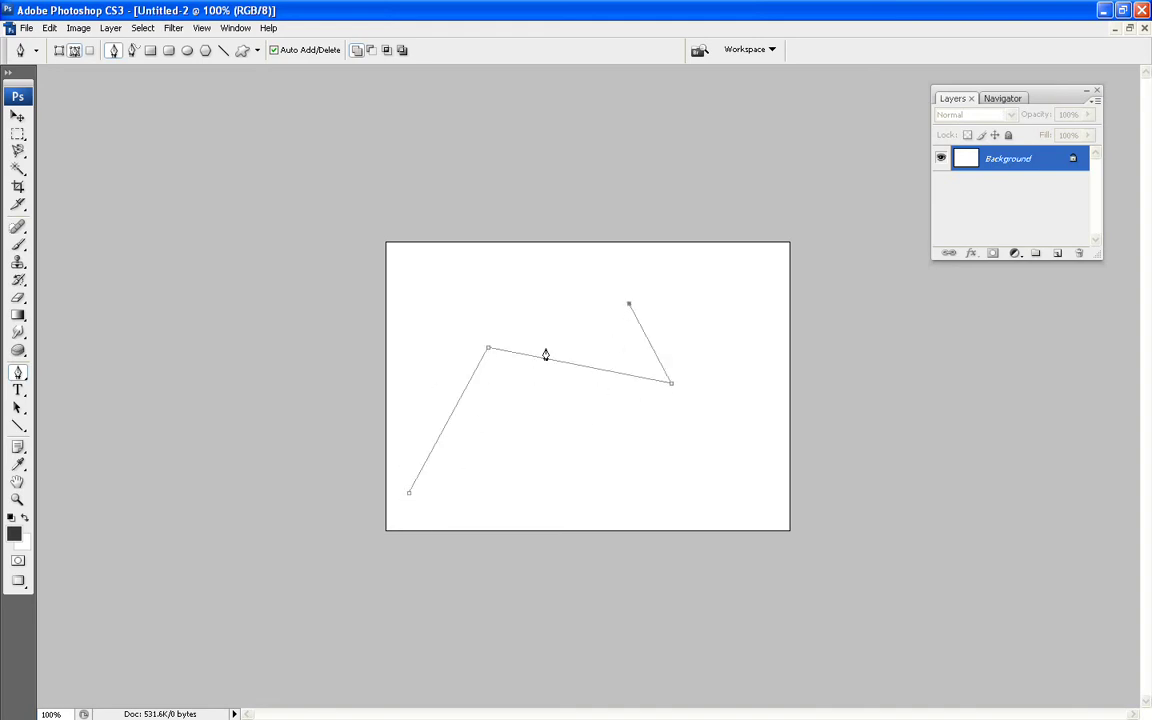
- Stroke the zigzag path using the Brush with its maple leaf tip, and undo the stroke
right_click(579, 408)
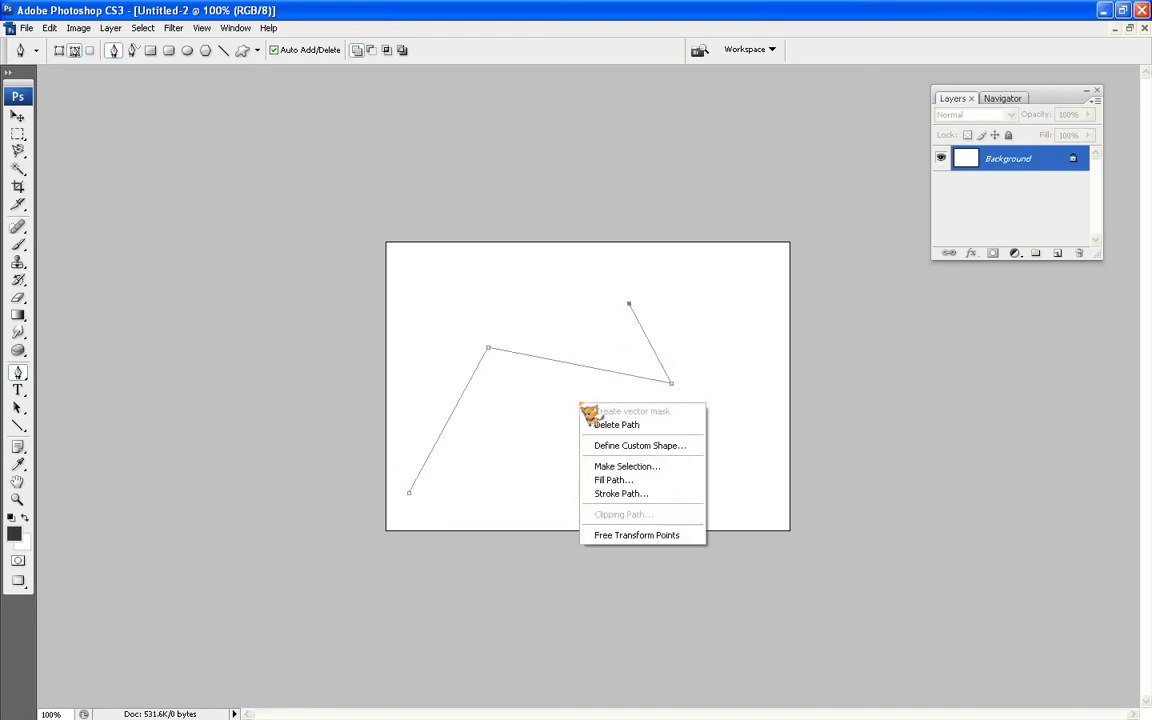
click(628, 498)
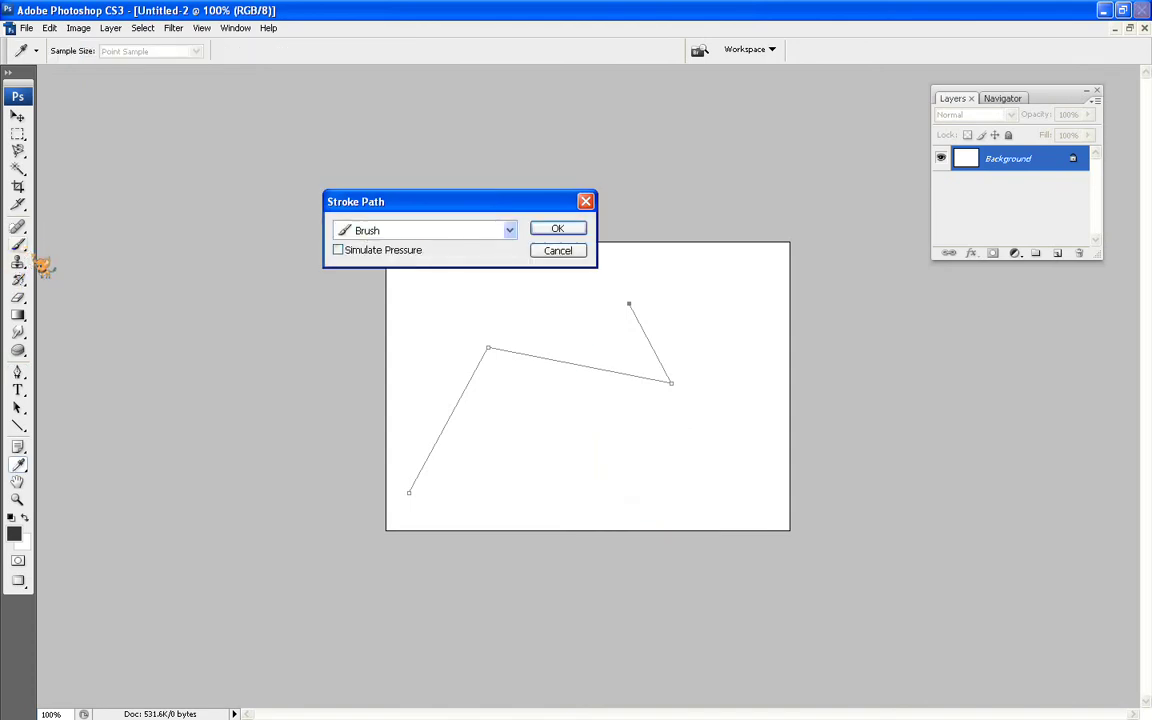
click(557, 230)
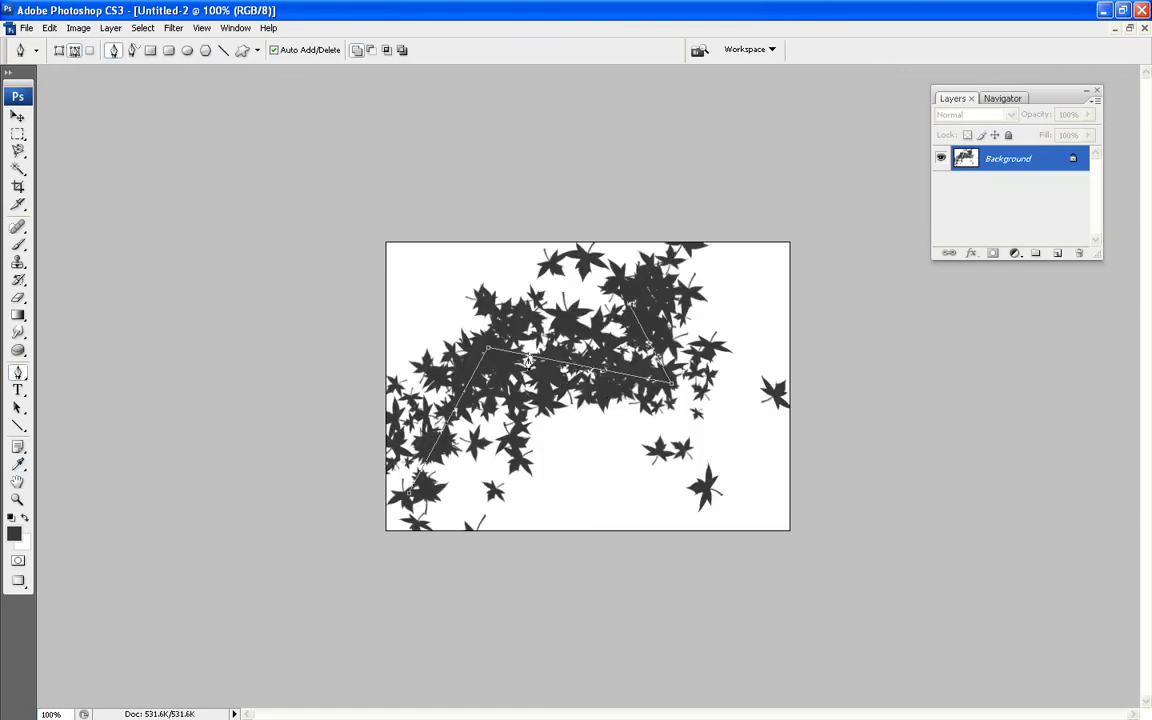
click(49, 27)
click(77, 44)
- Change the Brush to a hard round tip with a 31 px diameter
click(19, 245)
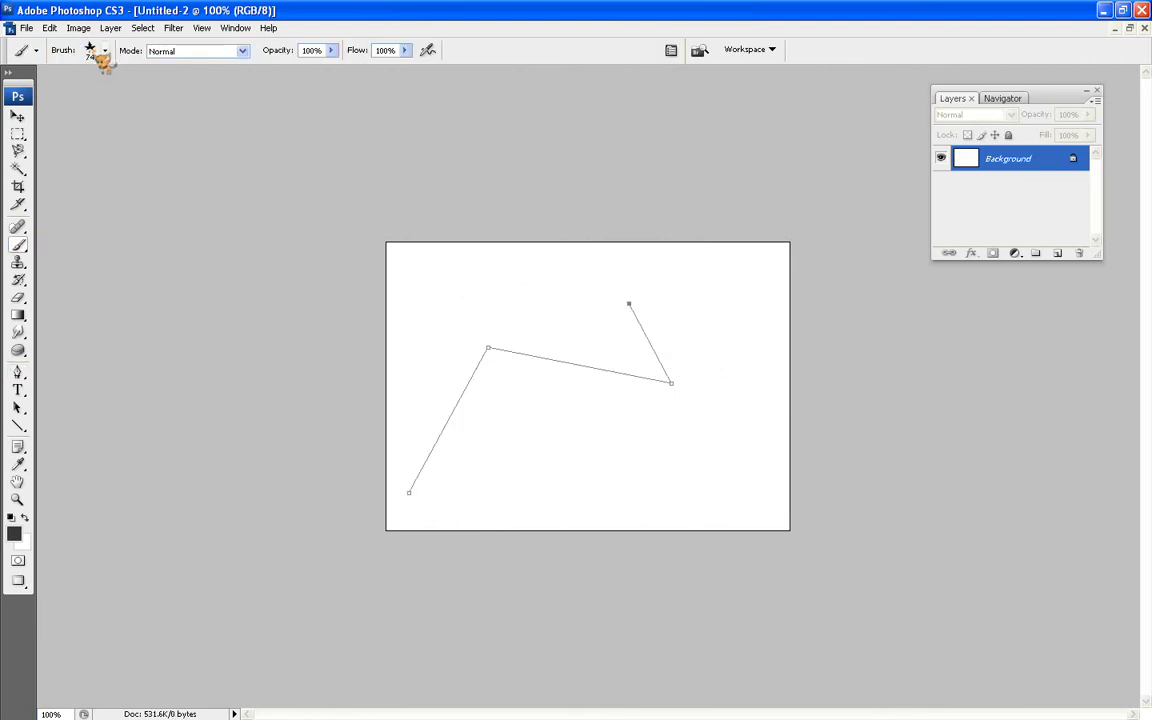
click(105, 50)
scroll(180, 205, up, 5)
click(107, 184)
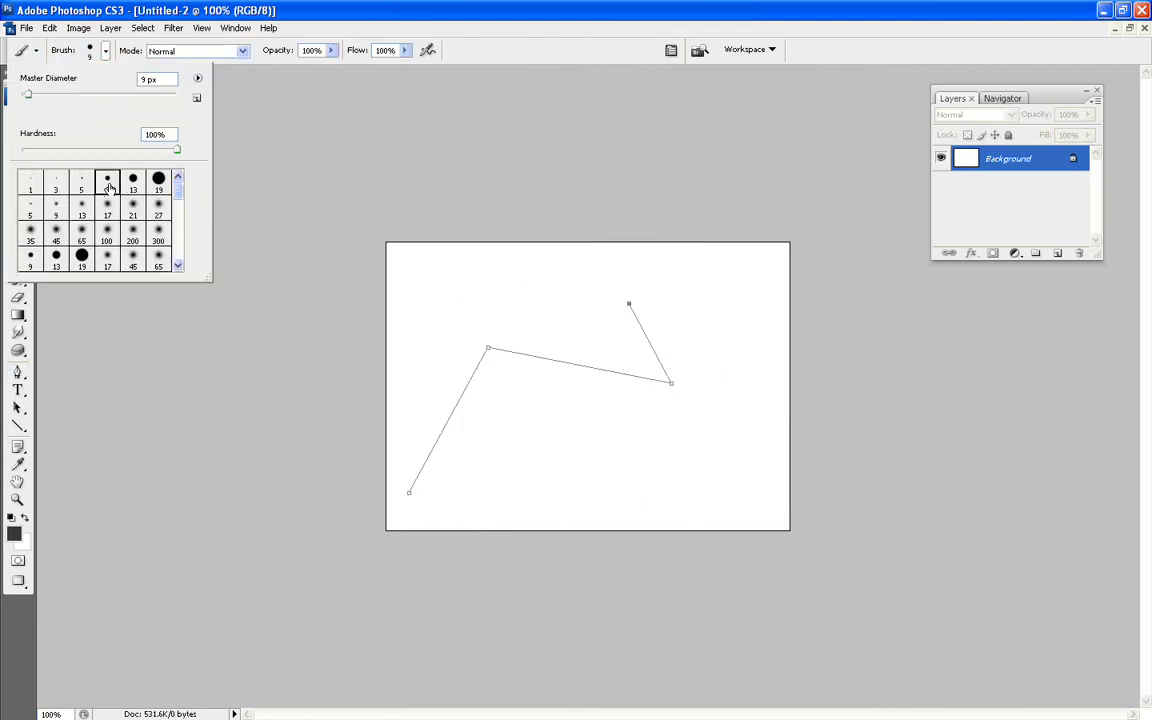
drag(29, 96, 44, 97)
click(399, 203)
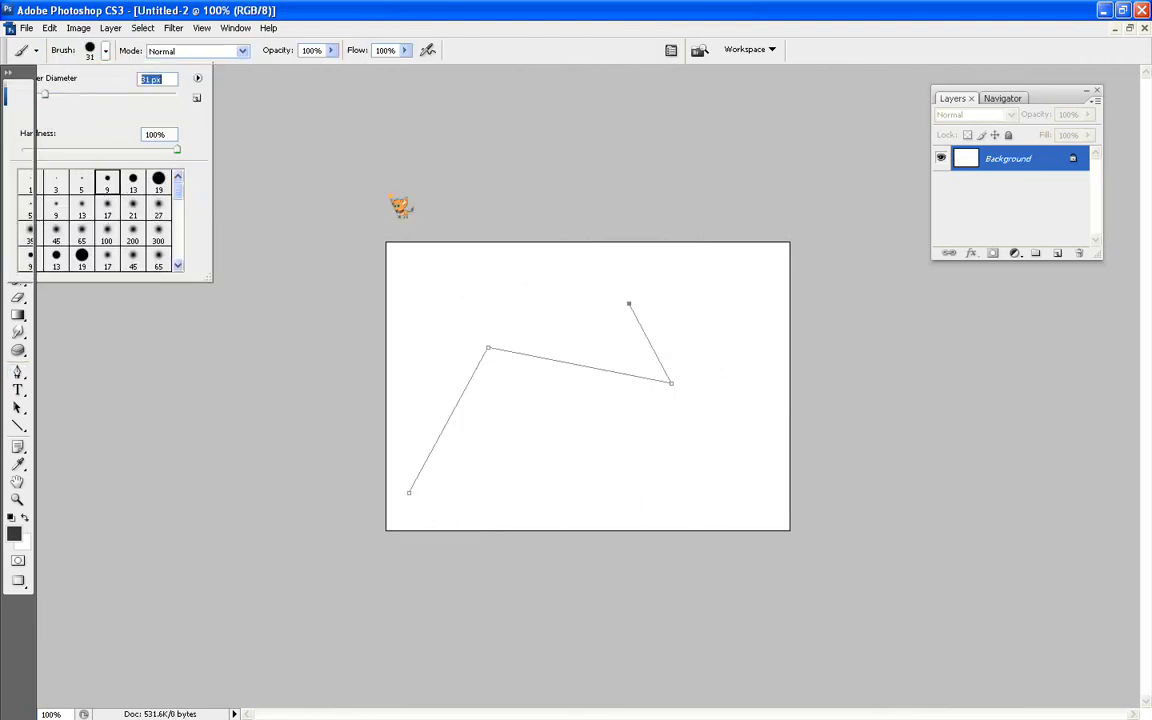
- Stroke the zigzag path using the Brush, without simulated pressure
click(18, 372)
right_click(542, 418)
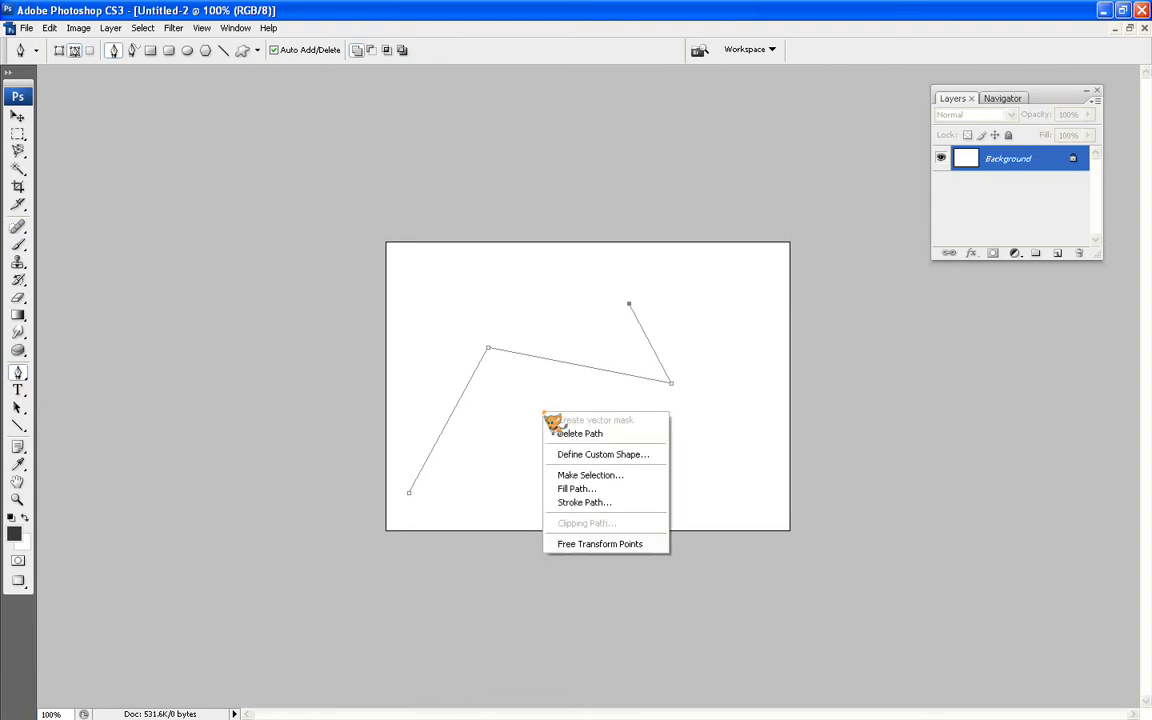
click(615, 500)
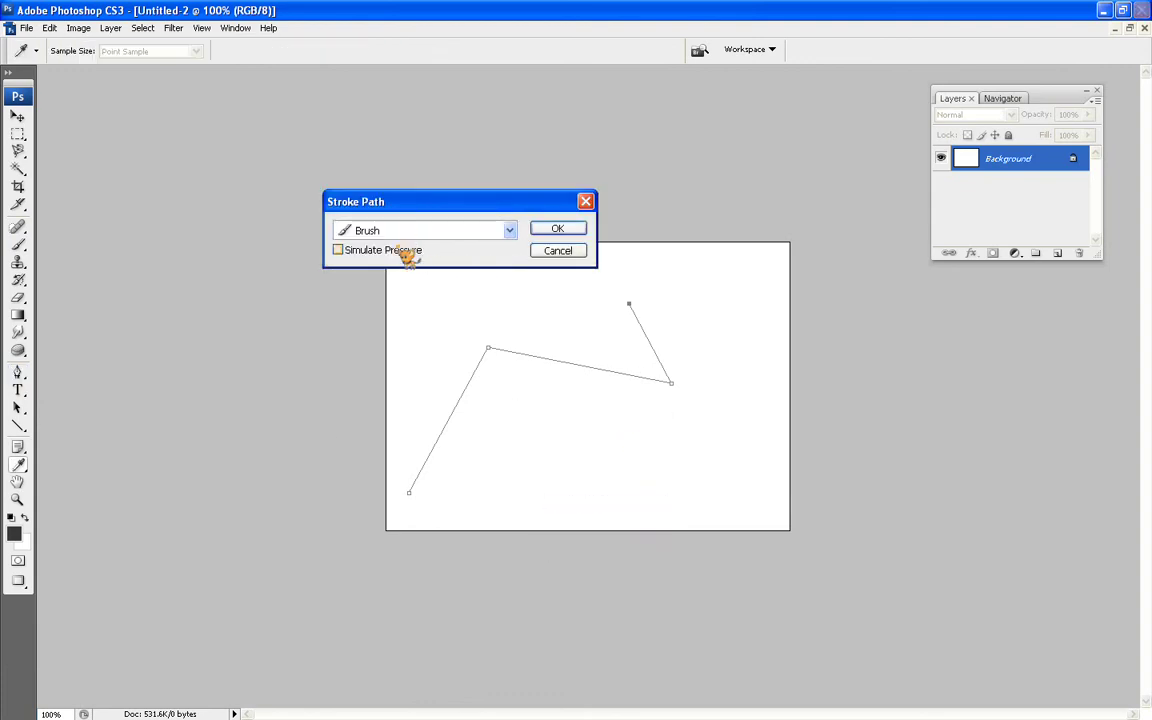
click(573, 226)
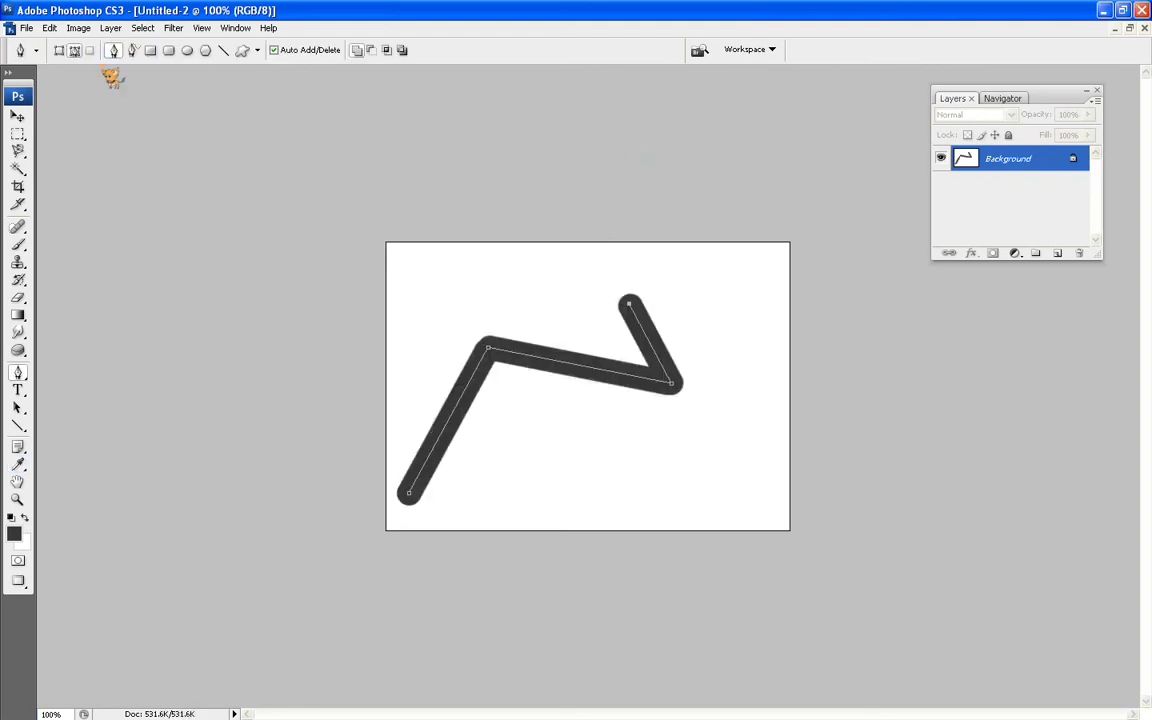
- Delete the zigzag path while keeping its painted stroke
right_click(497, 315)
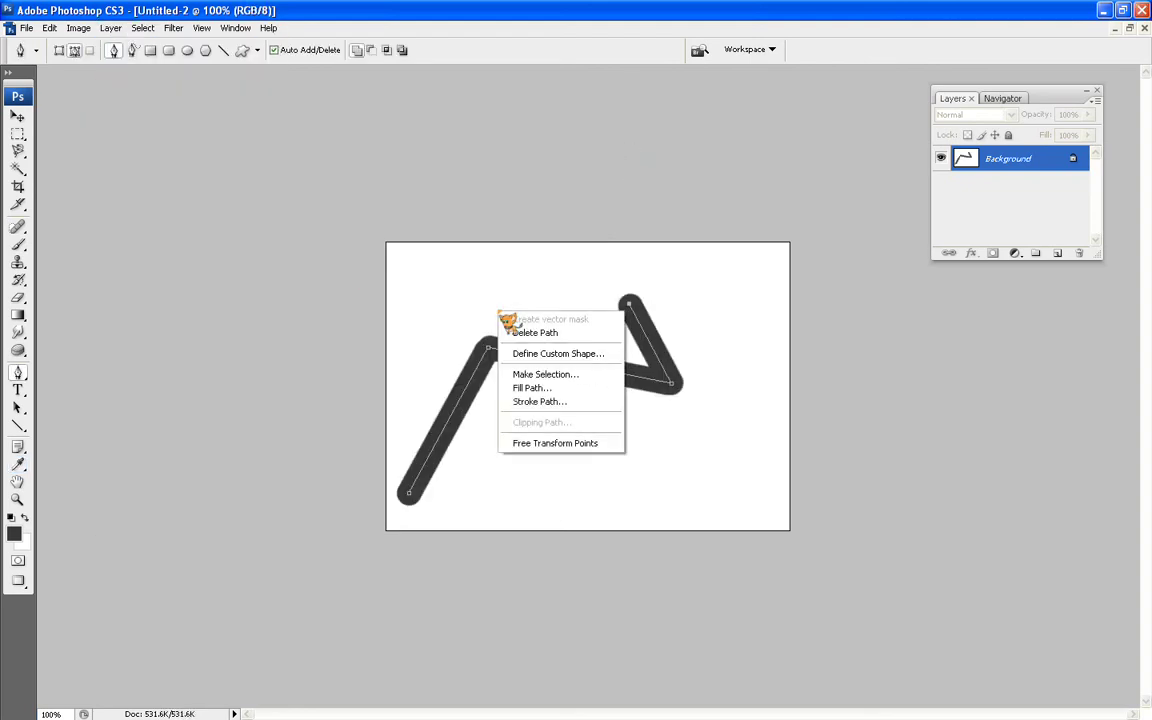
click(577, 108)
key(Return)
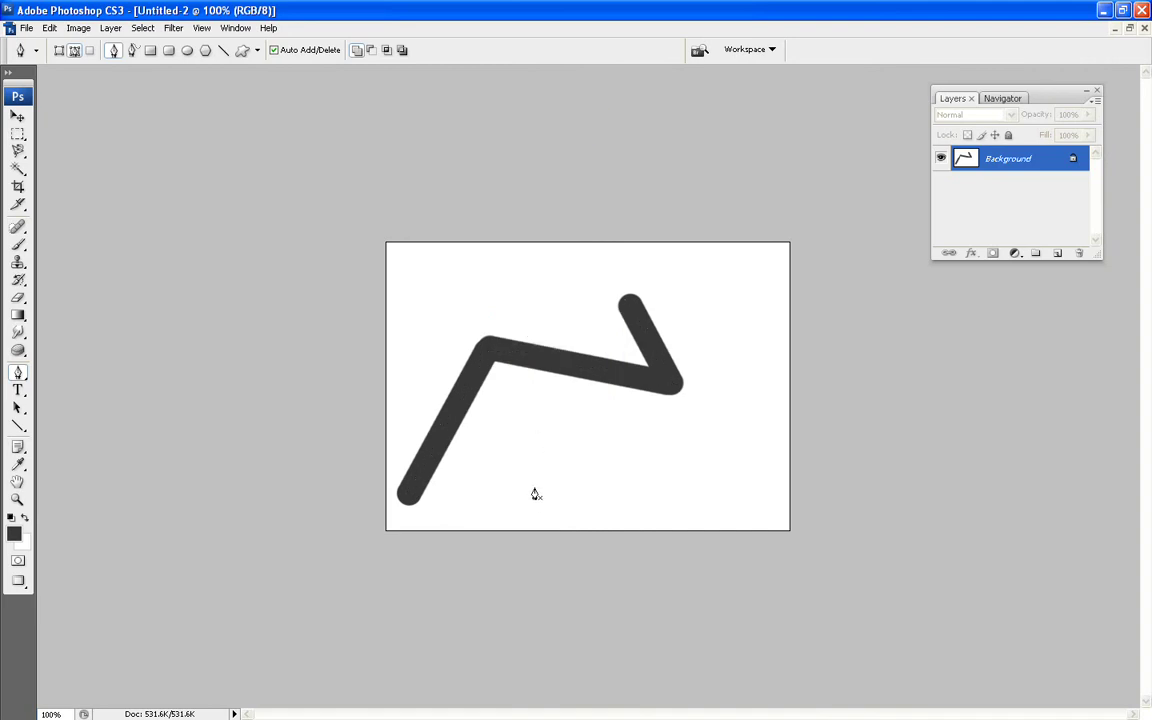
- Draw a second zigzag path below the thick stroke, stroke it using the Brush with simulated pressure, and remove the path
click(487, 497)
click(706, 408)
right_click(584, 403)
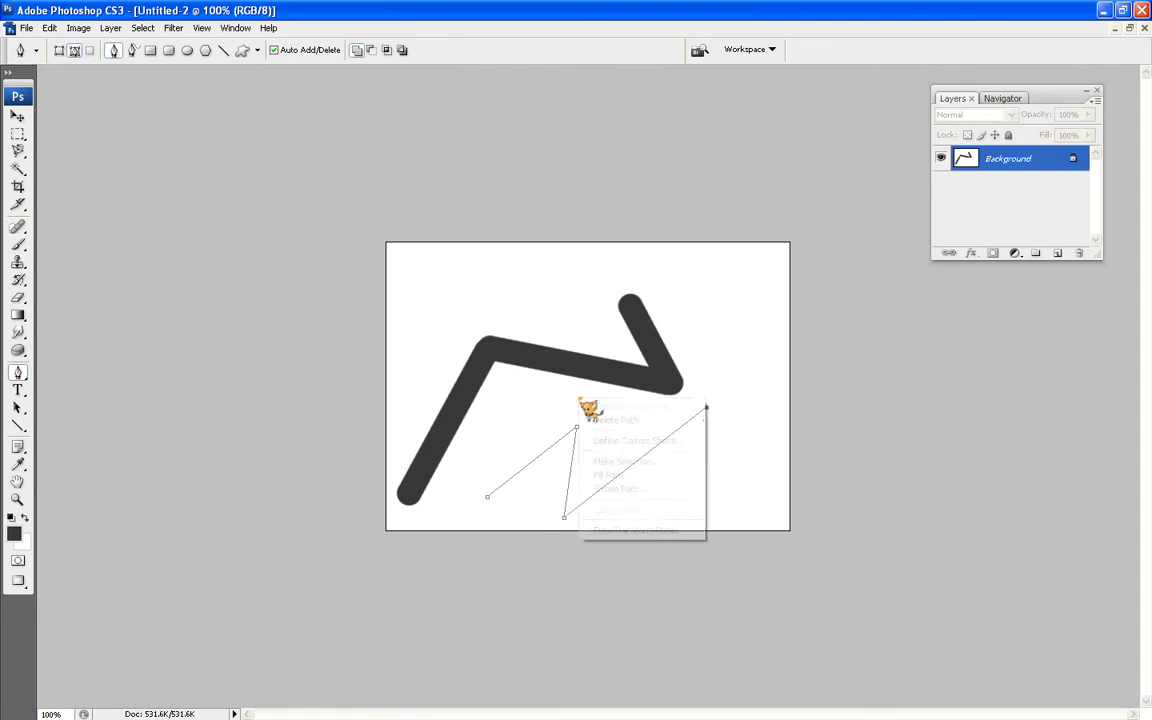
click(647, 486)
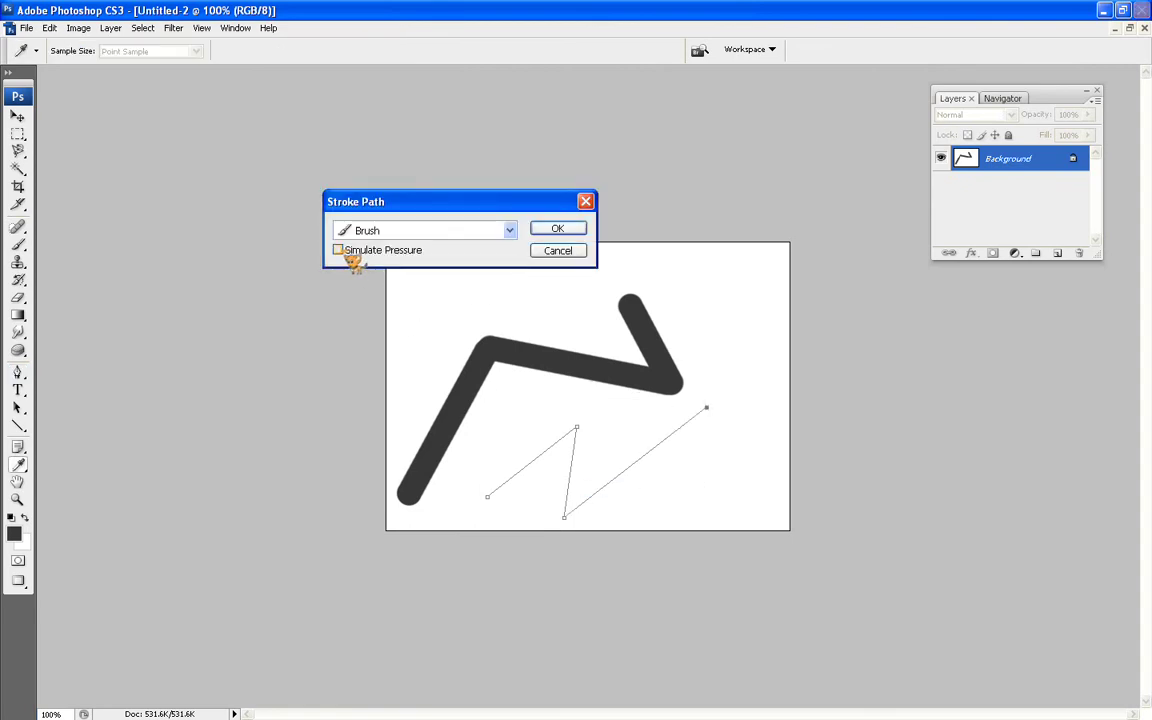
click(575, 232)
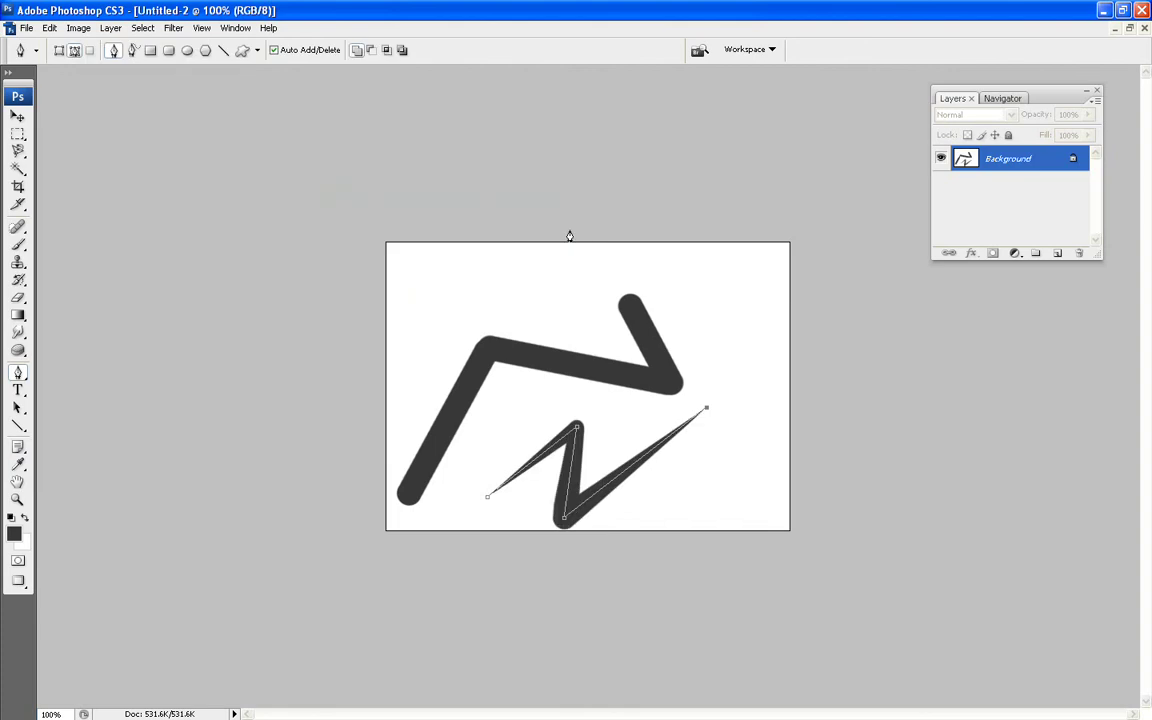
key(Return)
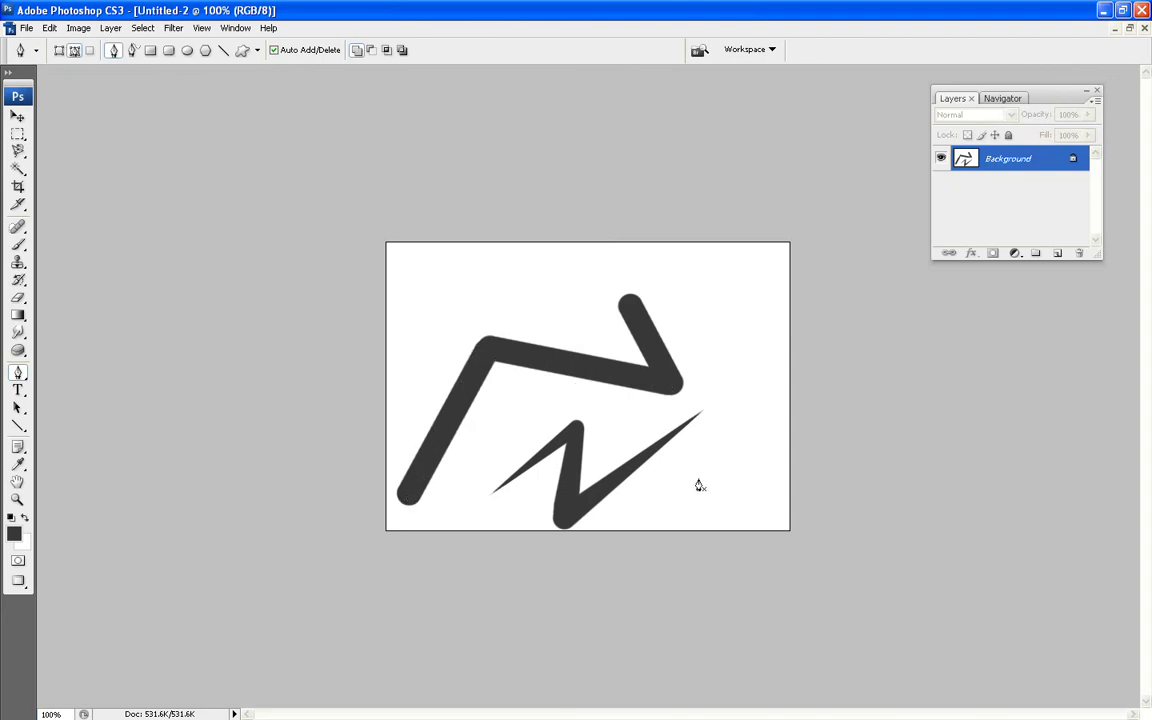
- Draw a curved path beside the zigzags, stroke it using the Brush with simulated pressure, and remove the path
click(732, 351)
drag(732, 351, 594, 449)
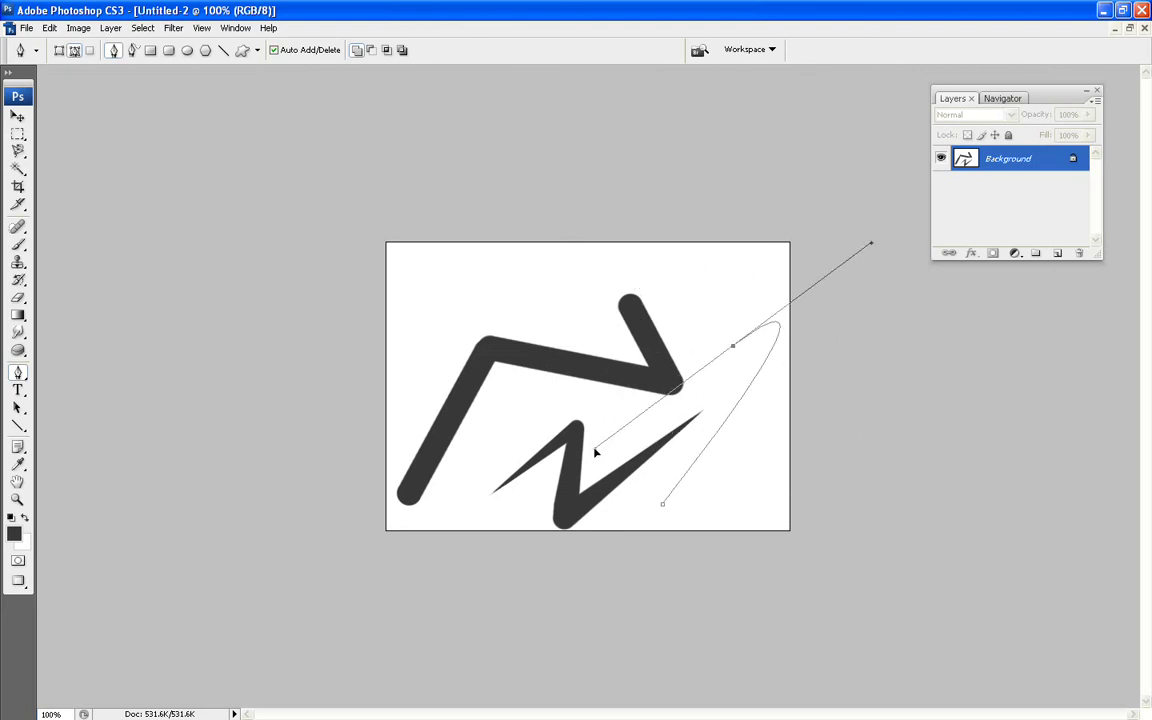
right_click(731, 343)
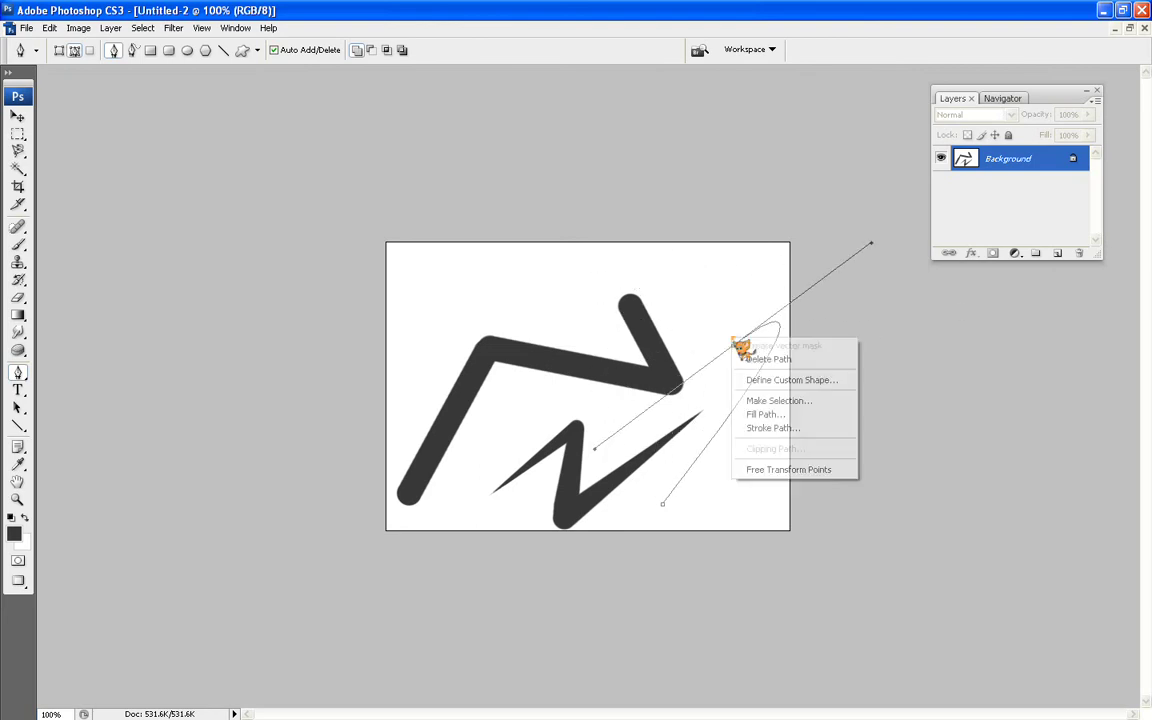
click(746, 431)
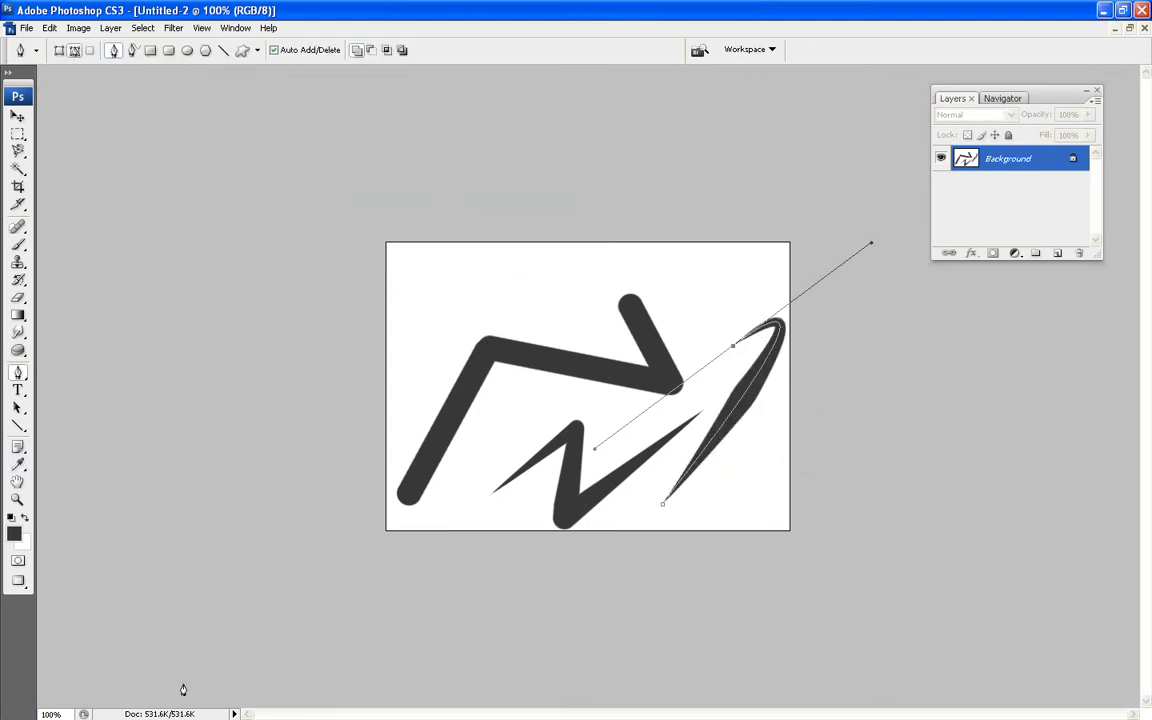
key(Return)
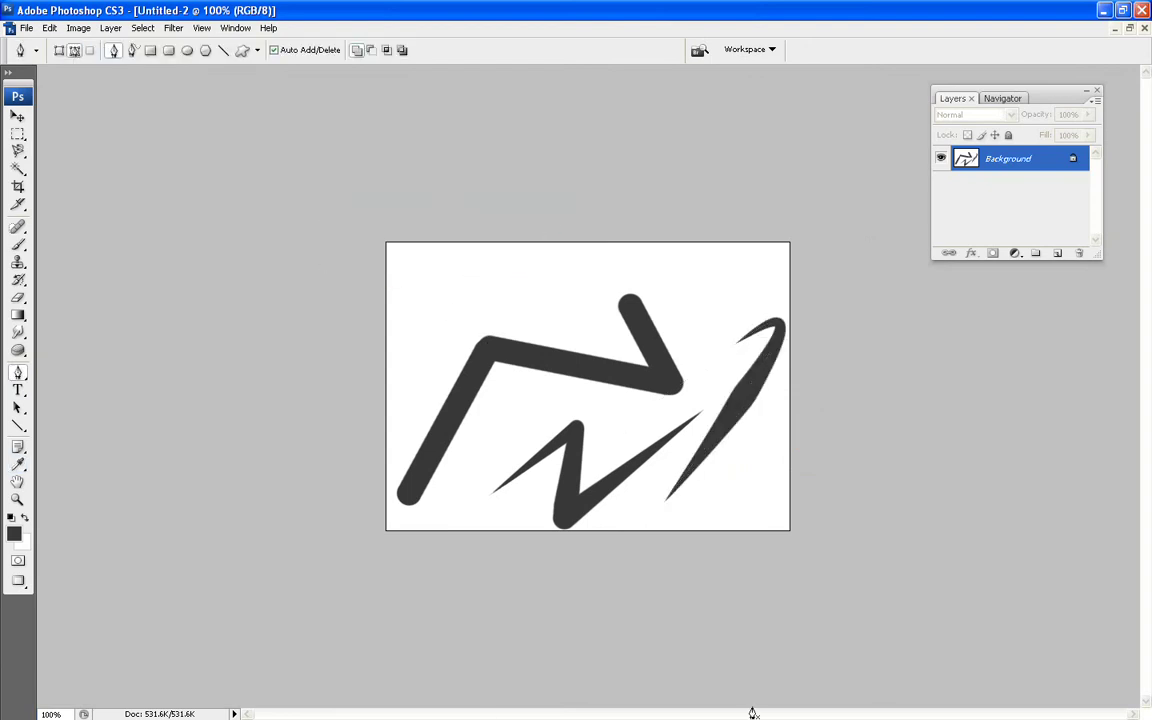
- Draw four crossing straight line paths above the thick stroke with the Line tool at 1 px weight
key(t)
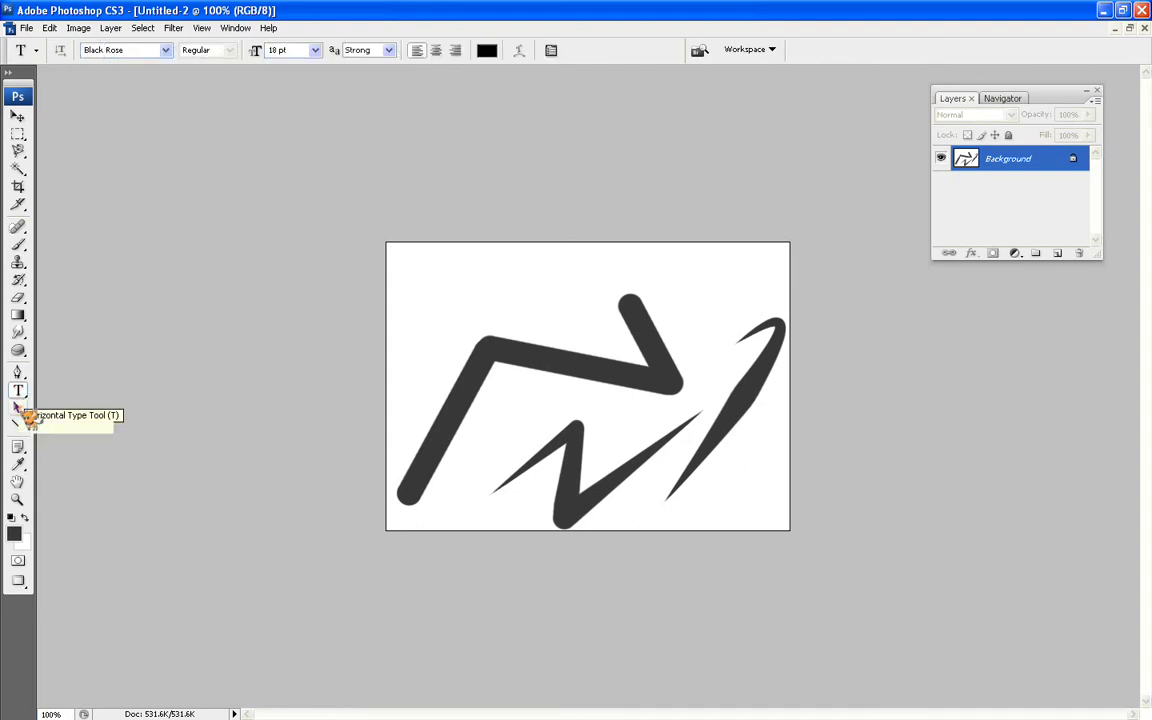
click(20, 410)
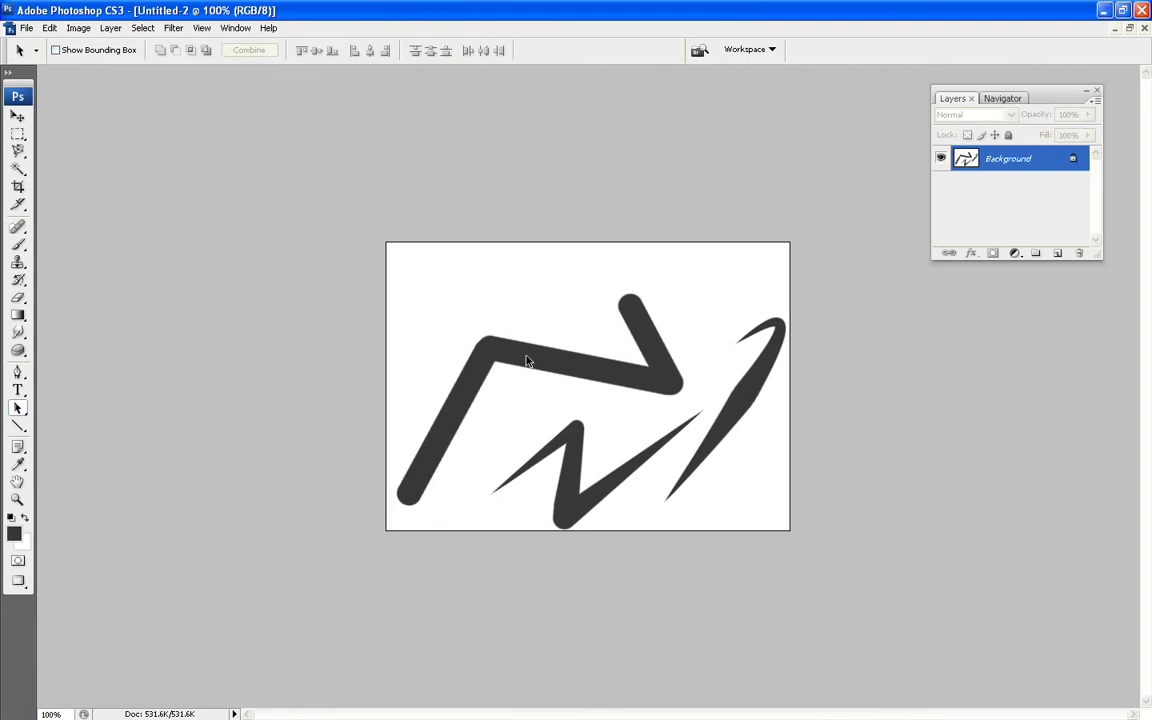
click(18, 426)
drag(447, 297, 587, 292)
drag(514, 273, 592, 349)
drag(519, 312, 395, 365)
drag(445, 300, 491, 349)
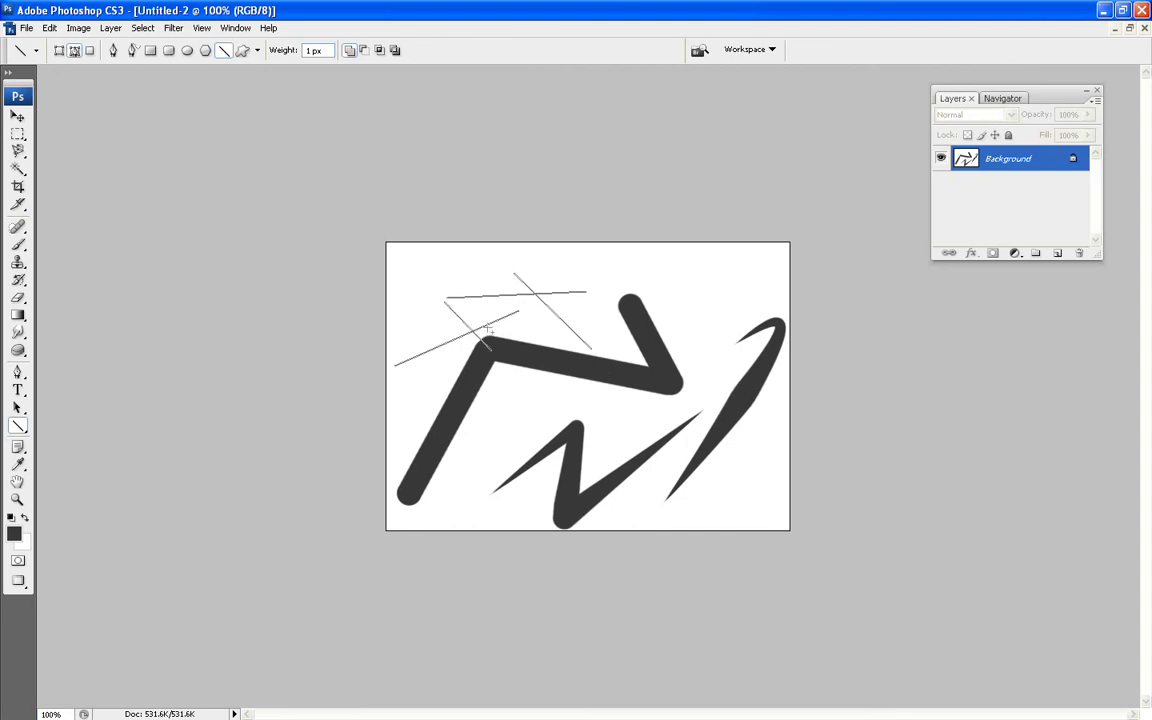
- Magnify the drawing to 268%, examine its strokes by moving around the canvas, and zoom back out to 100%
click(18, 482)
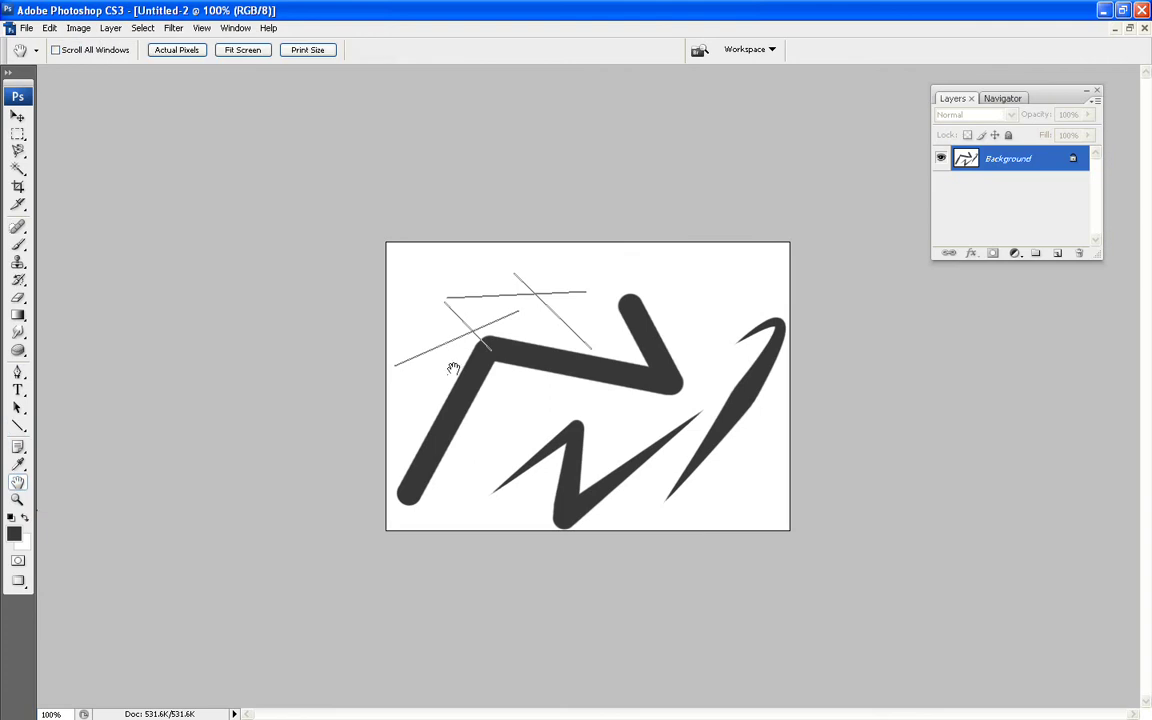
click(17, 499)
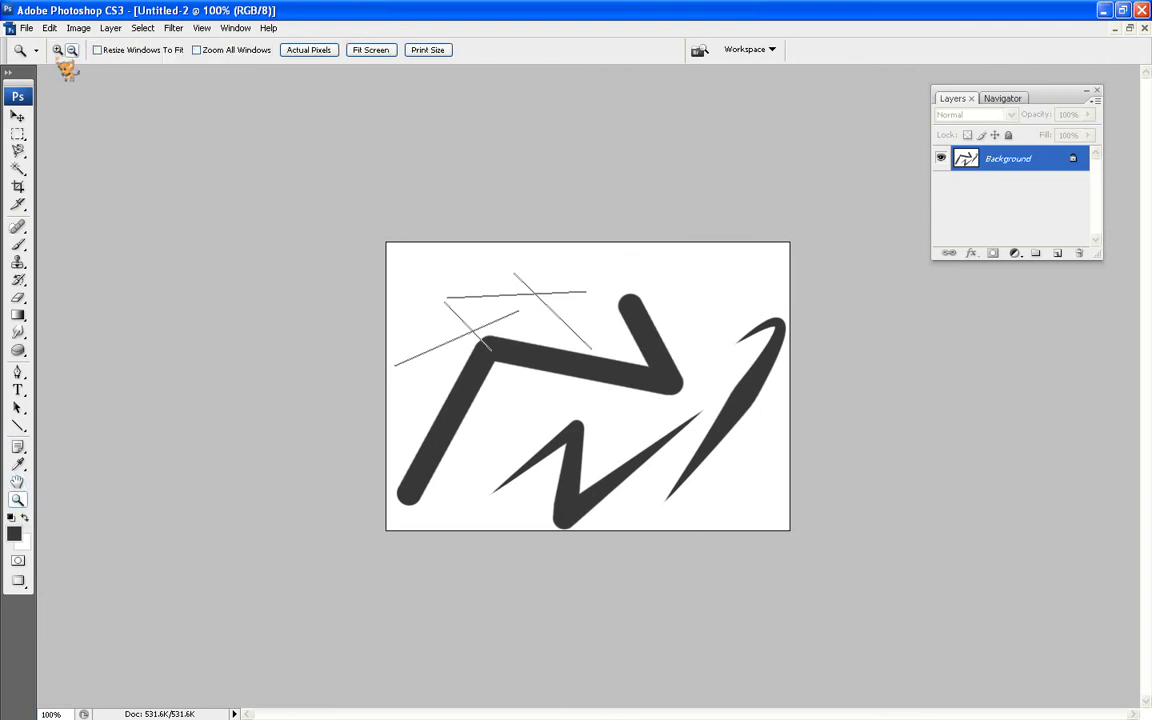
drag(399, 257, 656, 481)
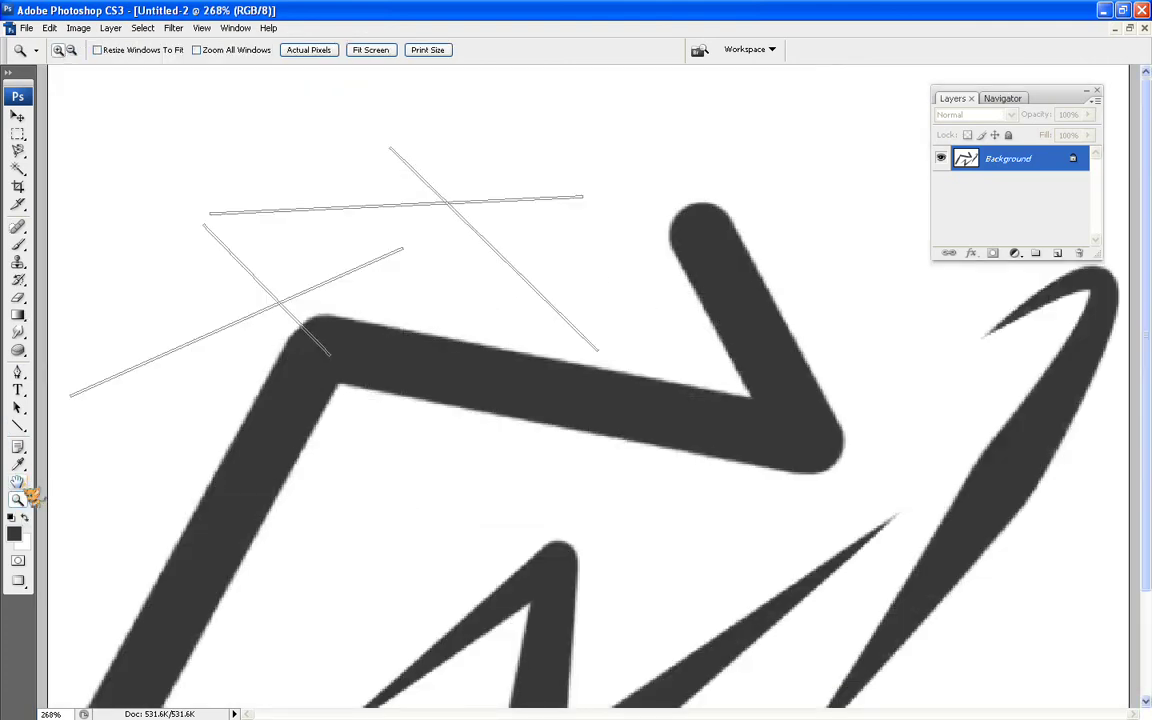
click(18, 482)
scroll(445, 193, down, 3)
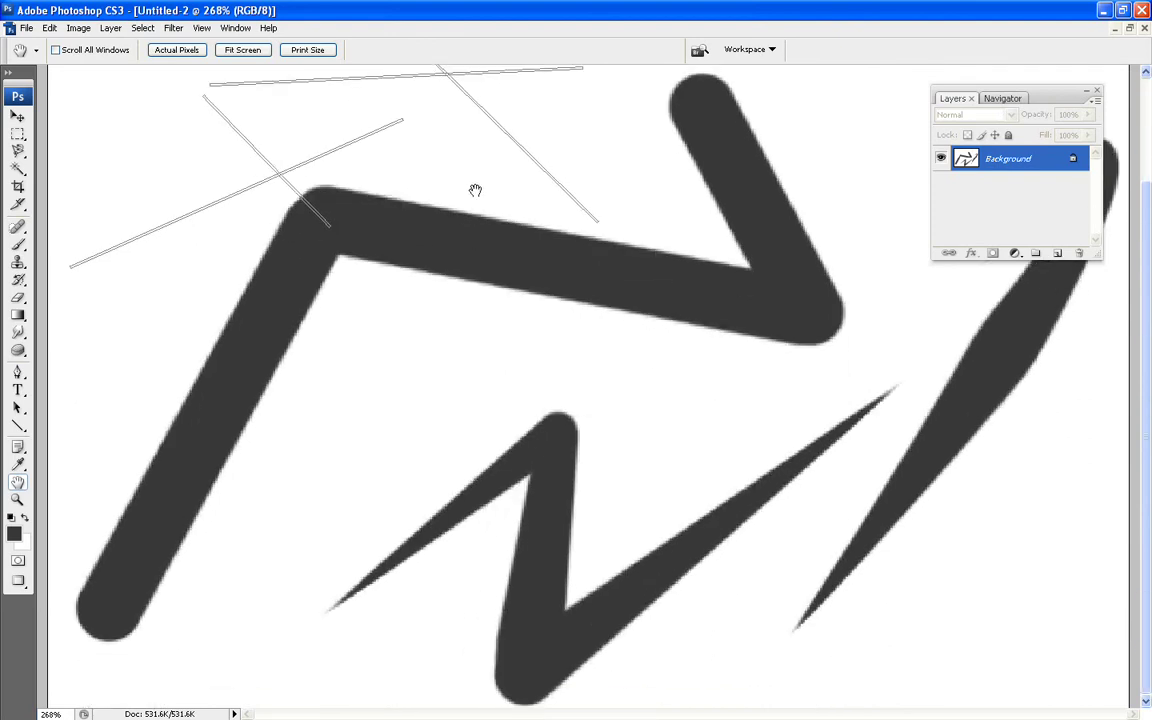
scroll(476, 188, up, 3)
scroll(537, 391, down, 3)
click(18, 500)
click(71, 49)
click(524, 305)
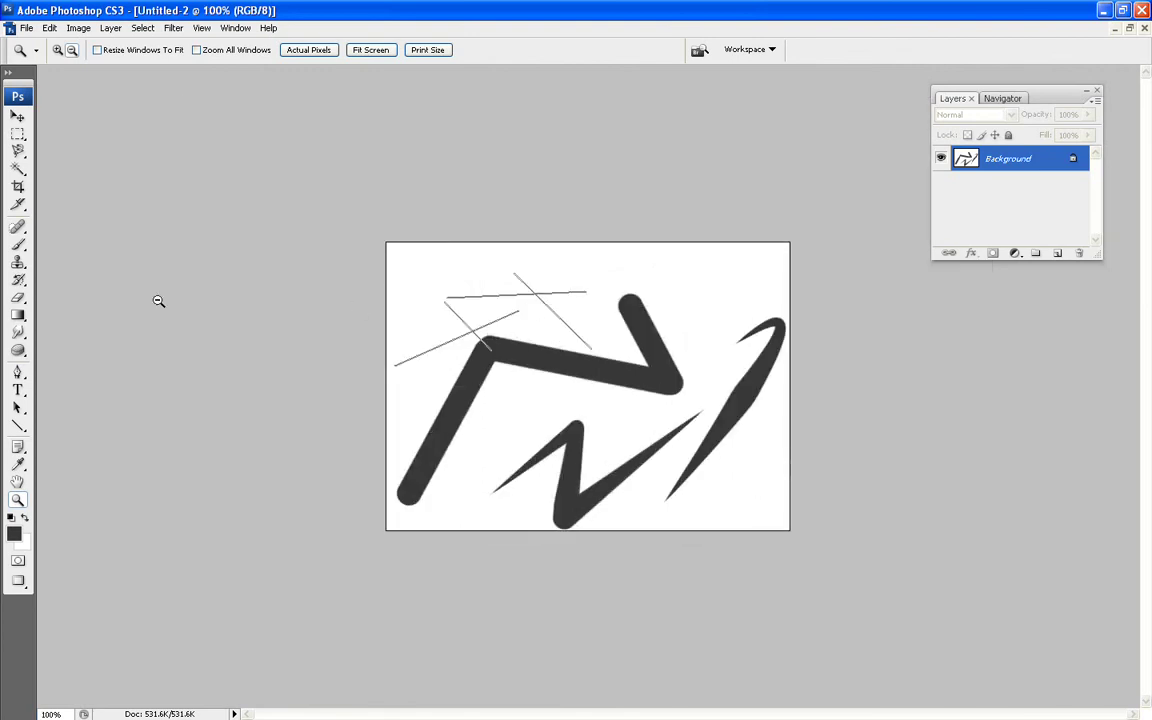
- Switch the grouped tools to Lasso, Dodge, Blur and Paint Bucket variants, and activate the Brush tool
click(18, 244)
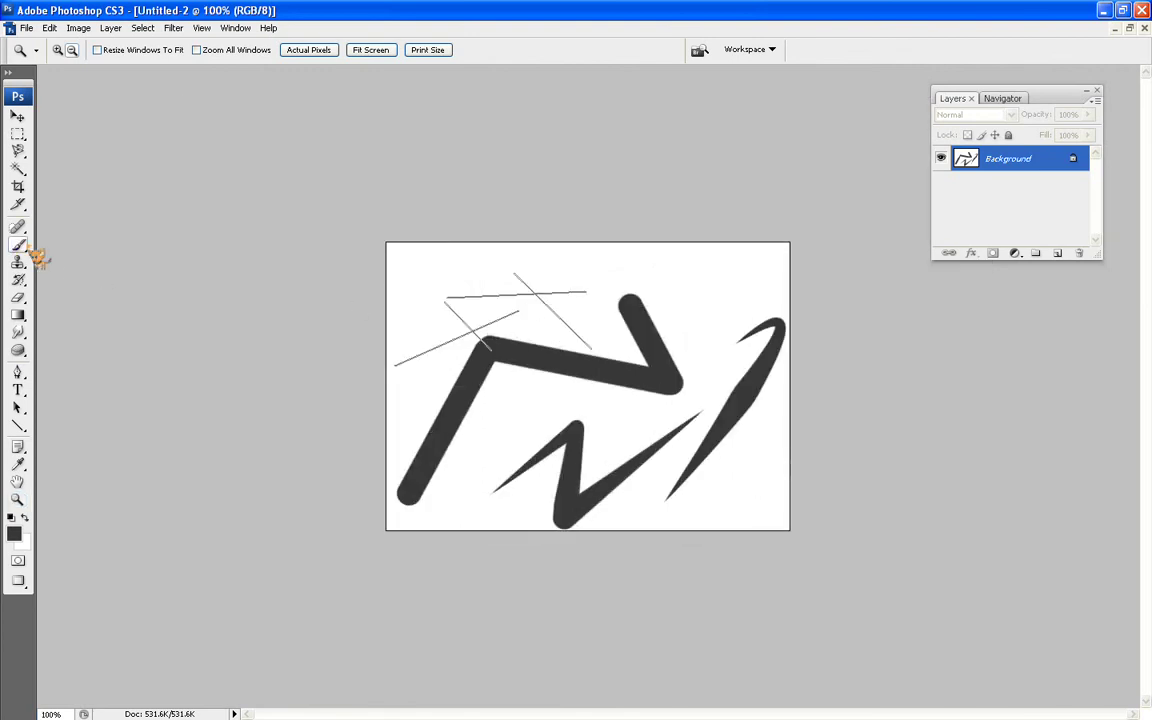
mouse_move(18, 150)
mouse_down()
mouse_move(65, 168)
mouse_move(62, 154)
mouse_up()
click(19, 351)
mouse_move(24, 360)
mouse_down()
mouse_move(58, 347)
mouse_move(24, 334)
mouse_move(67, 346)
mouse_up()
drag(18, 314, 45, 329)
click(18, 245)
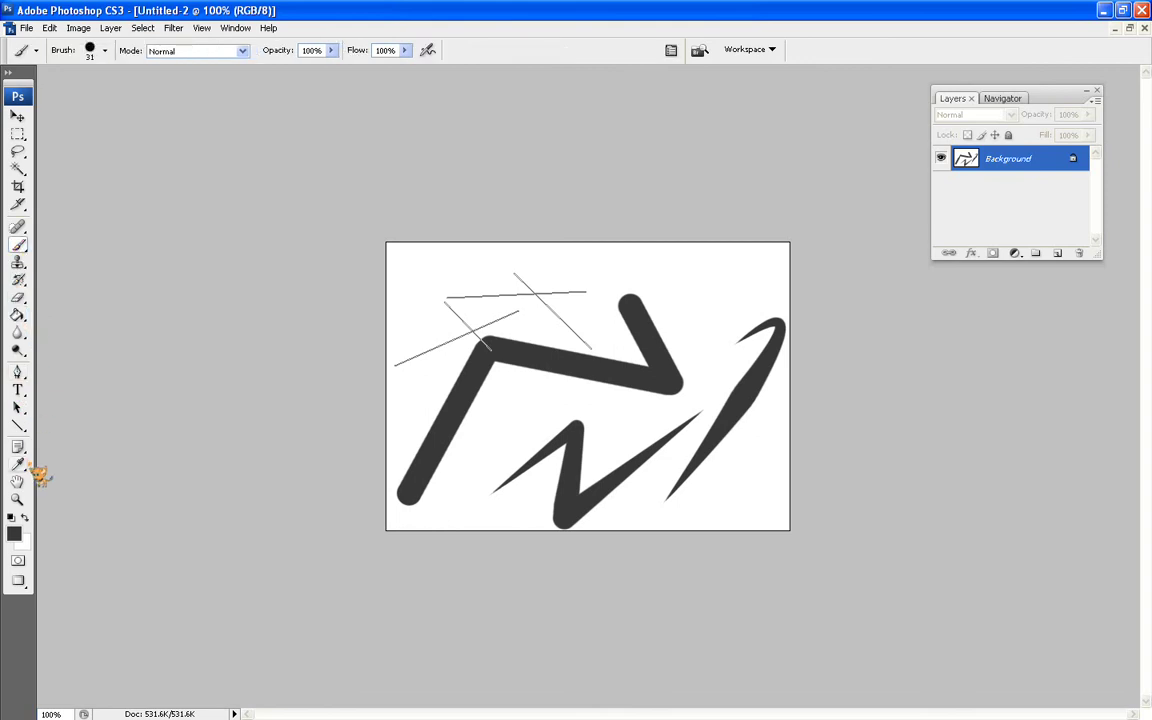
- Zoom in on the area around the thin crossing lines, return to 100%, and set the Zoom tool to magnify
click(18, 500)
drag(535, 265, 634, 337)
click(74, 51)
click(522, 277)
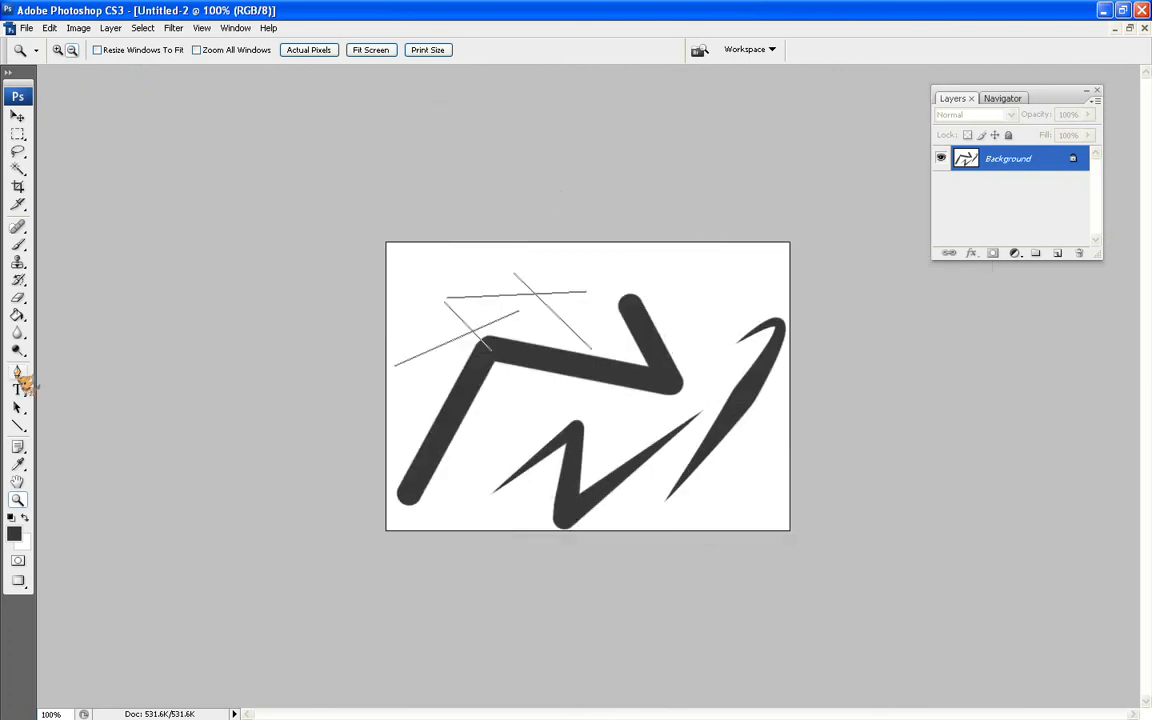
click(58, 50)
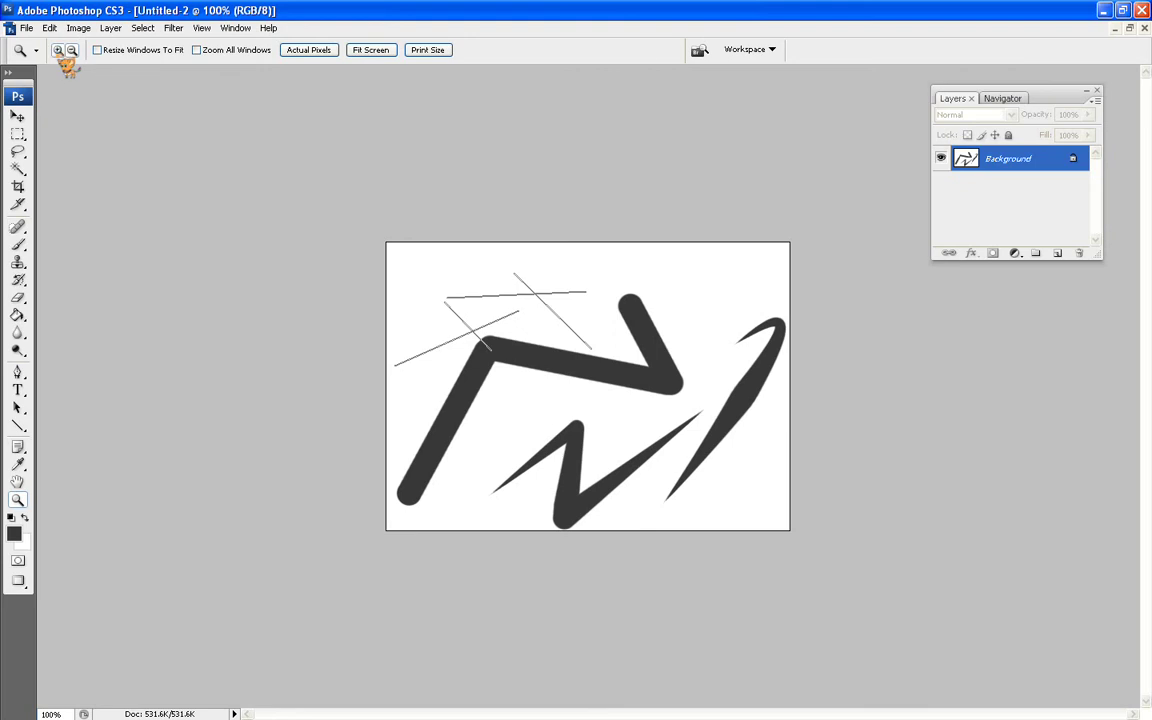